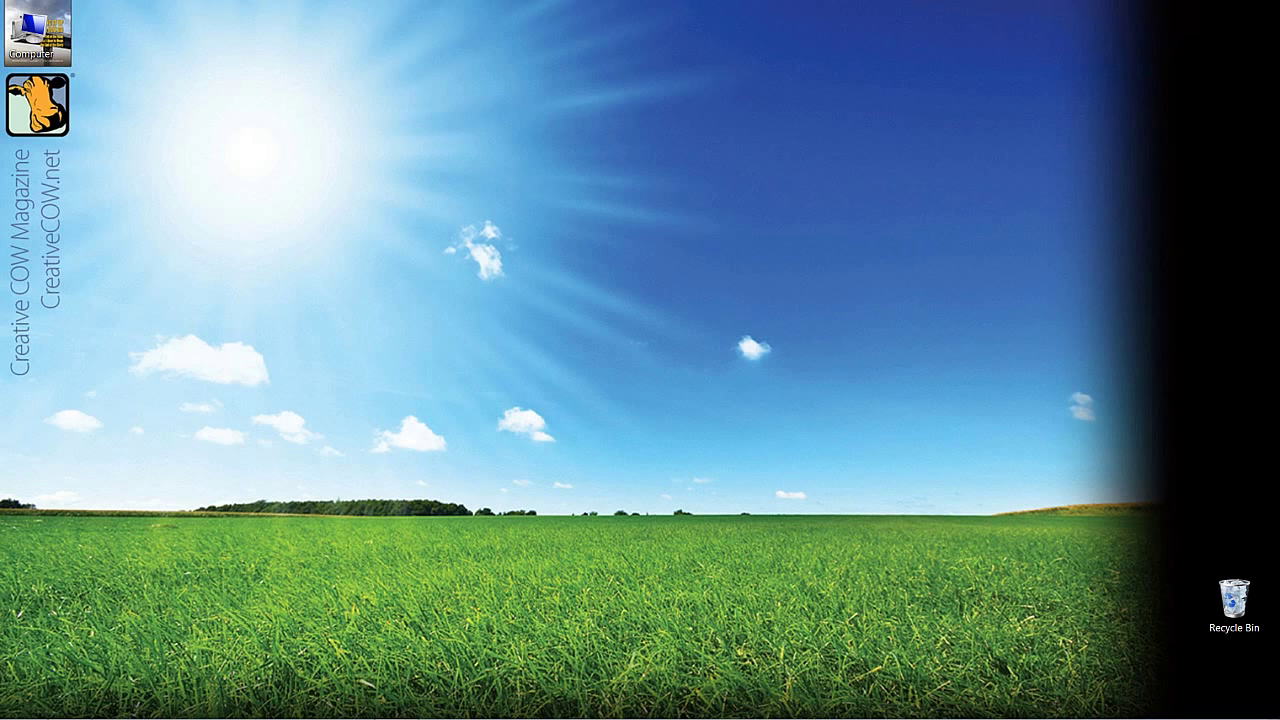
# Step: Switch to Avid Symphony and open the BMXING.02 title on track V2 for editing without promoting it to Marquee
pyautogui.hotkey('alt', 'Tab')
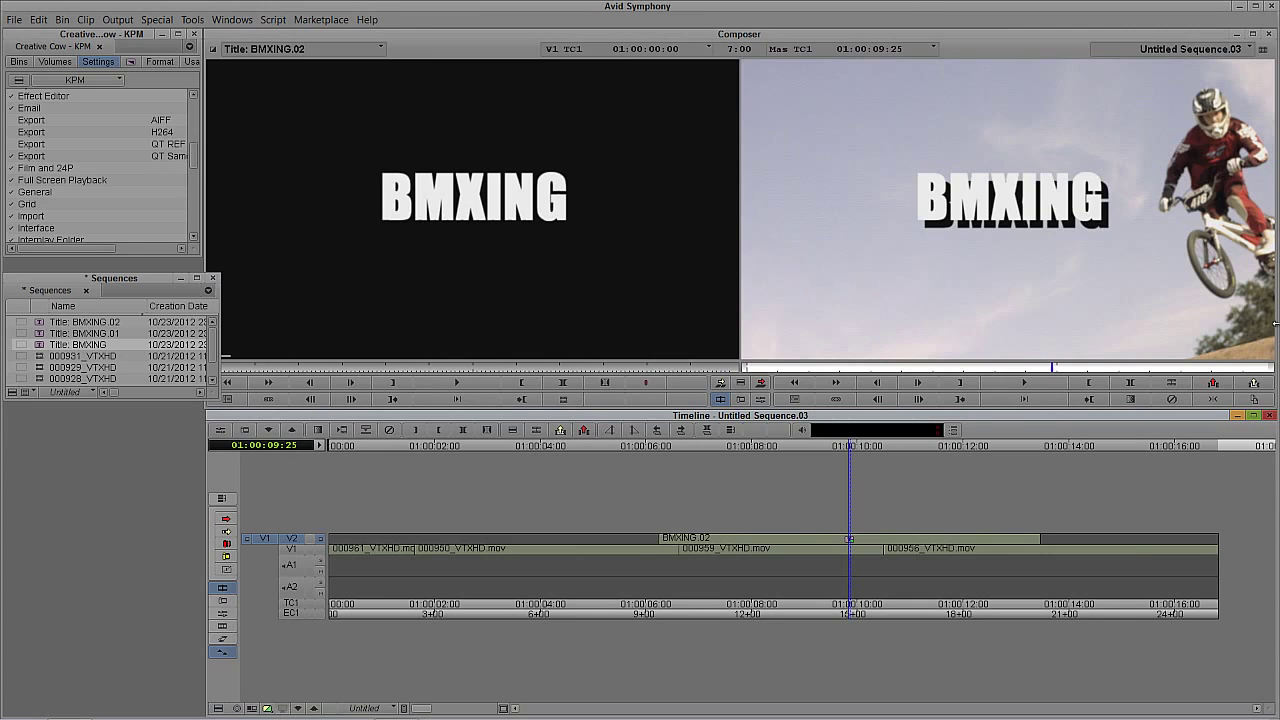
pyautogui.rightClick(768, 538)
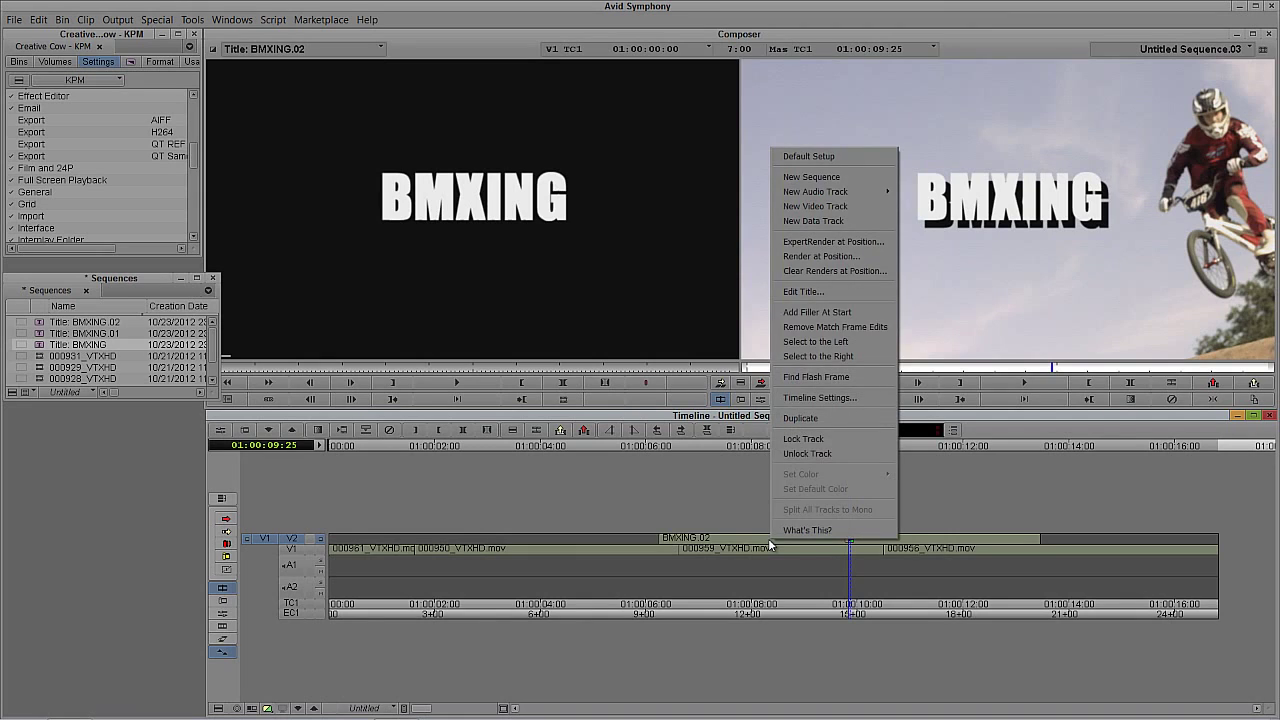
pyautogui.click(863, 292)
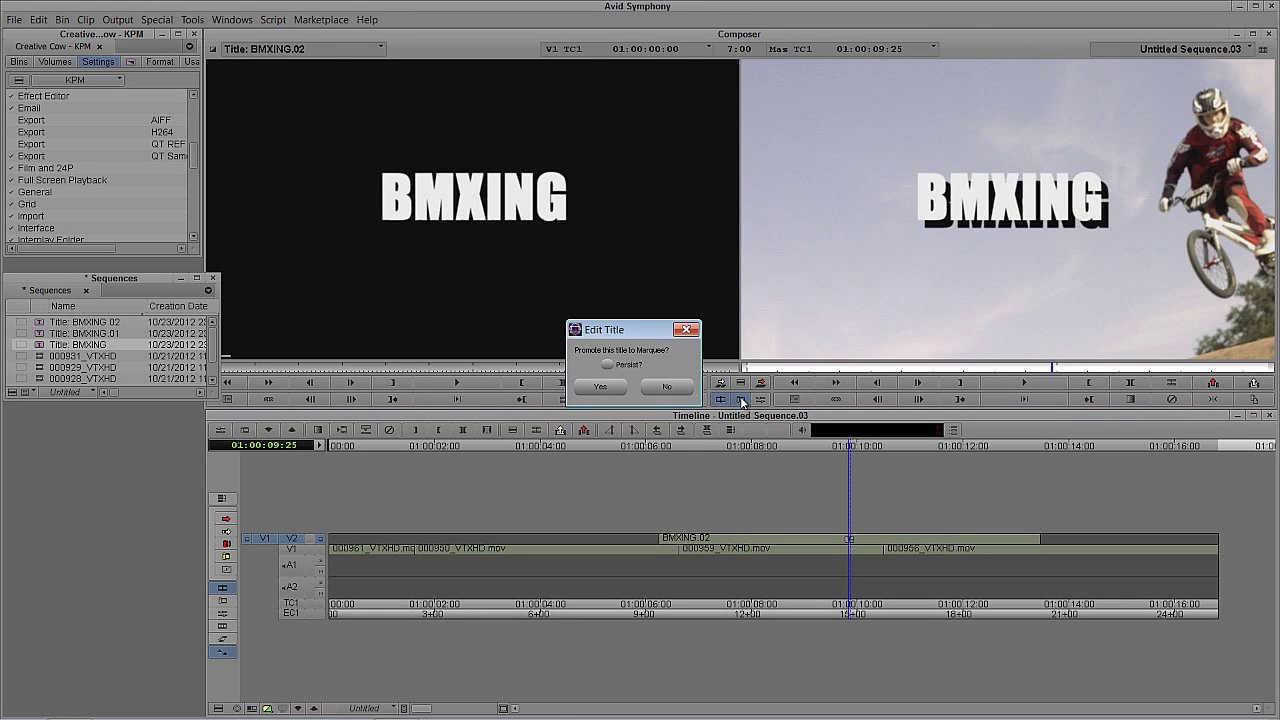
pyautogui.click(665, 387)
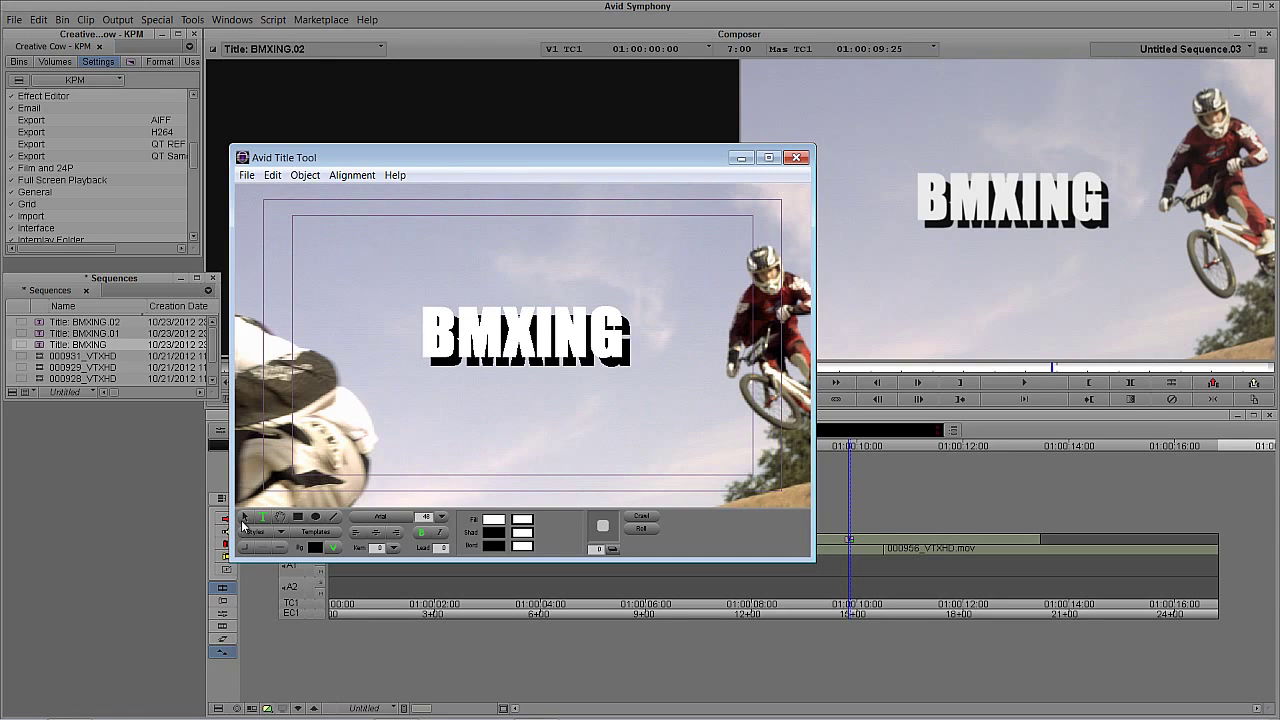
# Step: Select the BMXING text object and set its shadow depth to 0
pyautogui.click(245, 518)
pyautogui.click(486, 327)
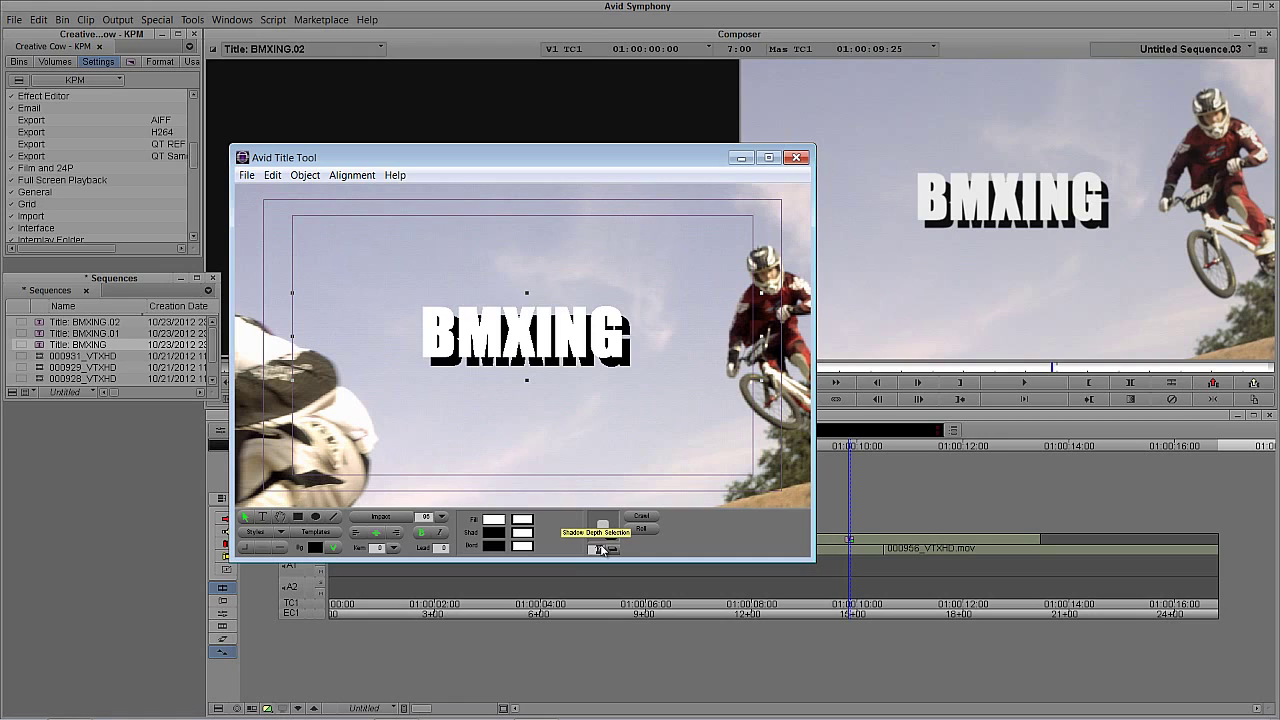
pyautogui.write('0')
pyautogui.press('Return')
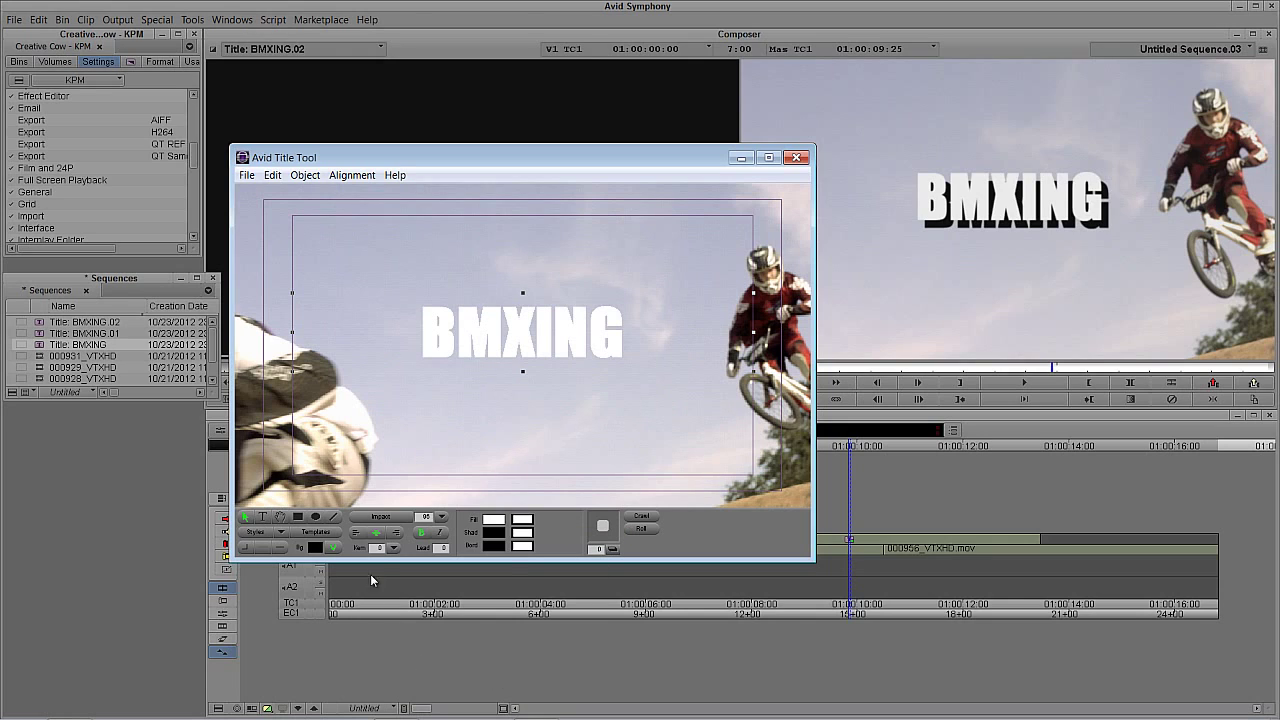
# Step: Set the kerning of the BMXING text to 10
pyautogui.click(395, 549)
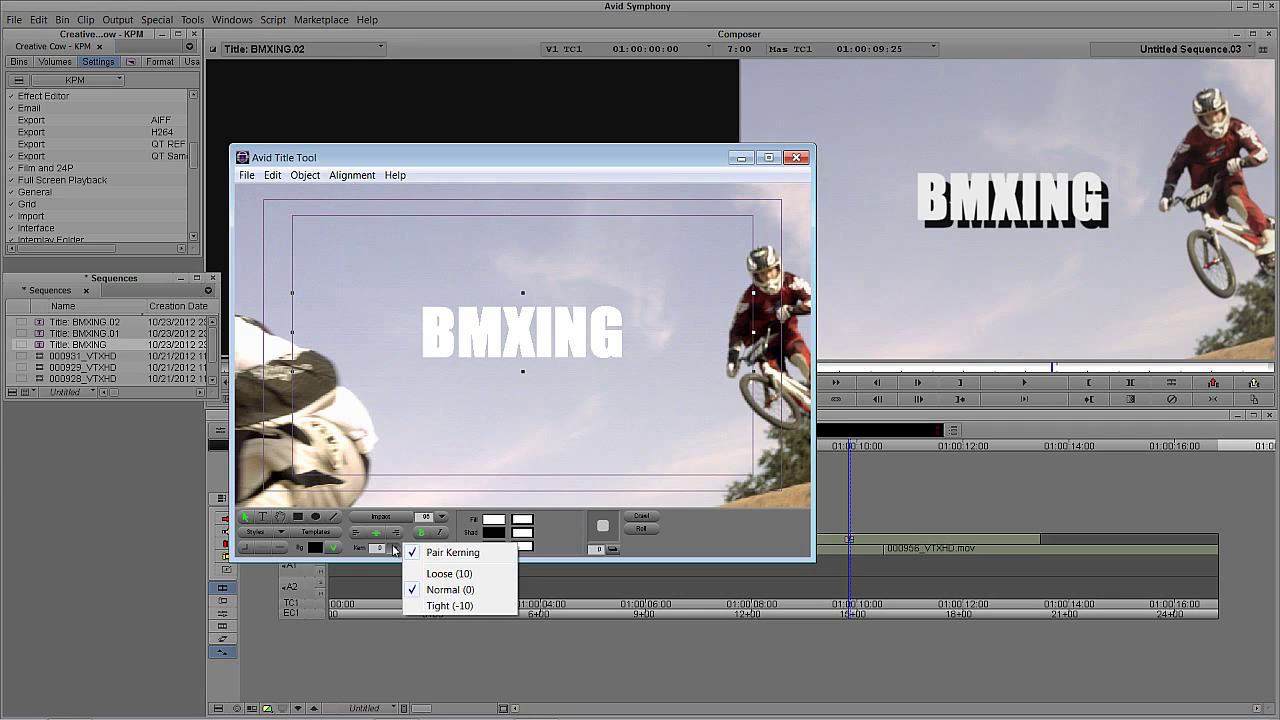
pyautogui.click(485, 606)
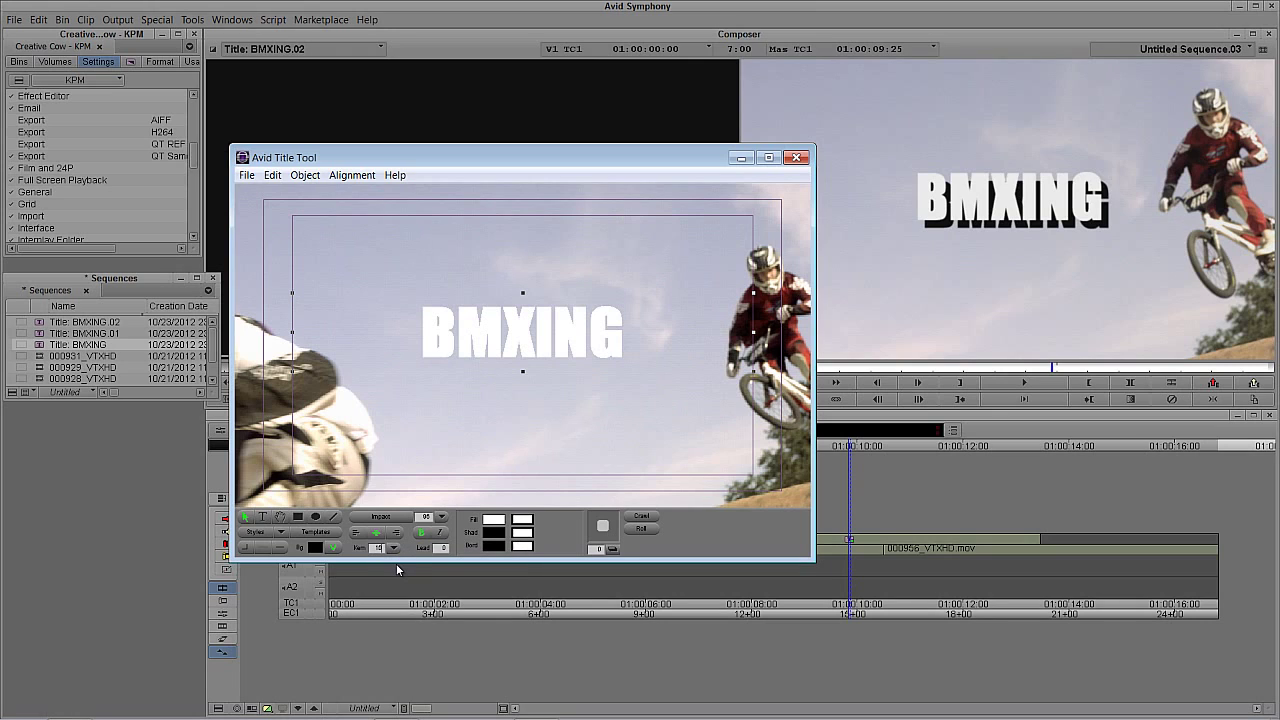
pyautogui.press('Return')
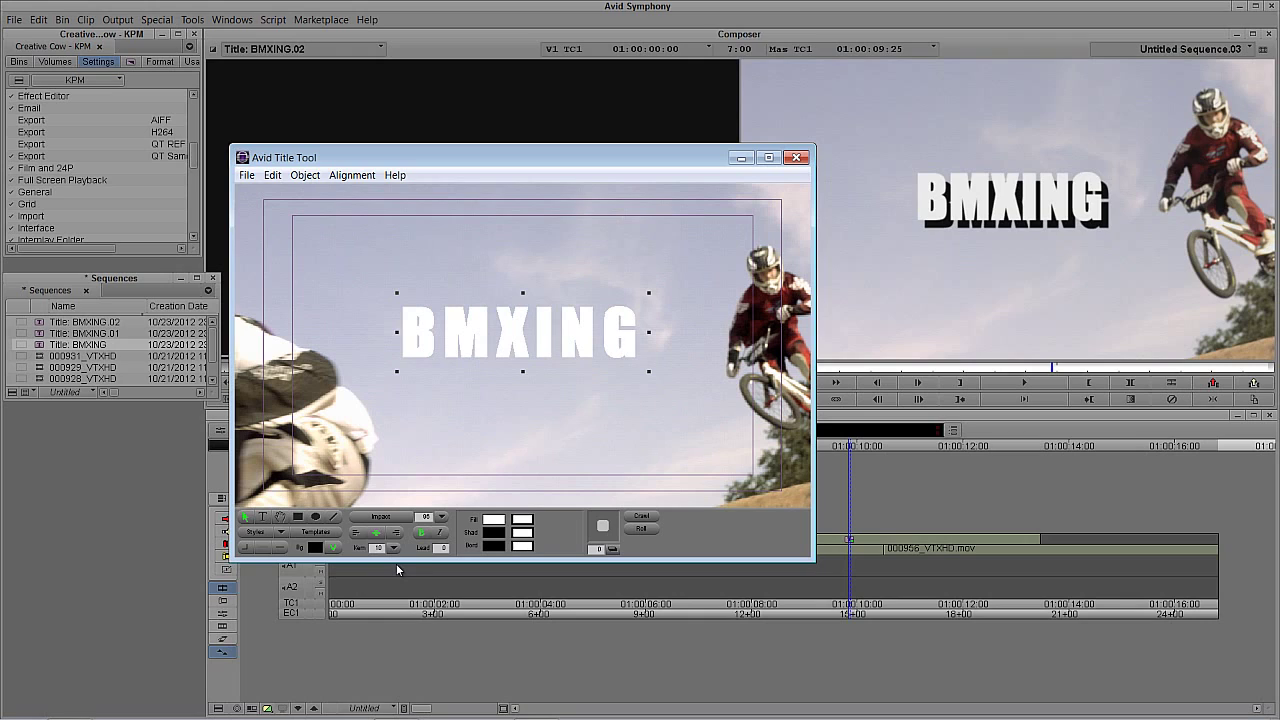
# Step: Copy the word BMXING and paste it twice on new lines below the original within the same text object
pyautogui.click(642, 340)
pyautogui.moveTo(642, 340); pyautogui.dragTo(365, 343)
pyautogui.hotkey('ctrl', 'c')
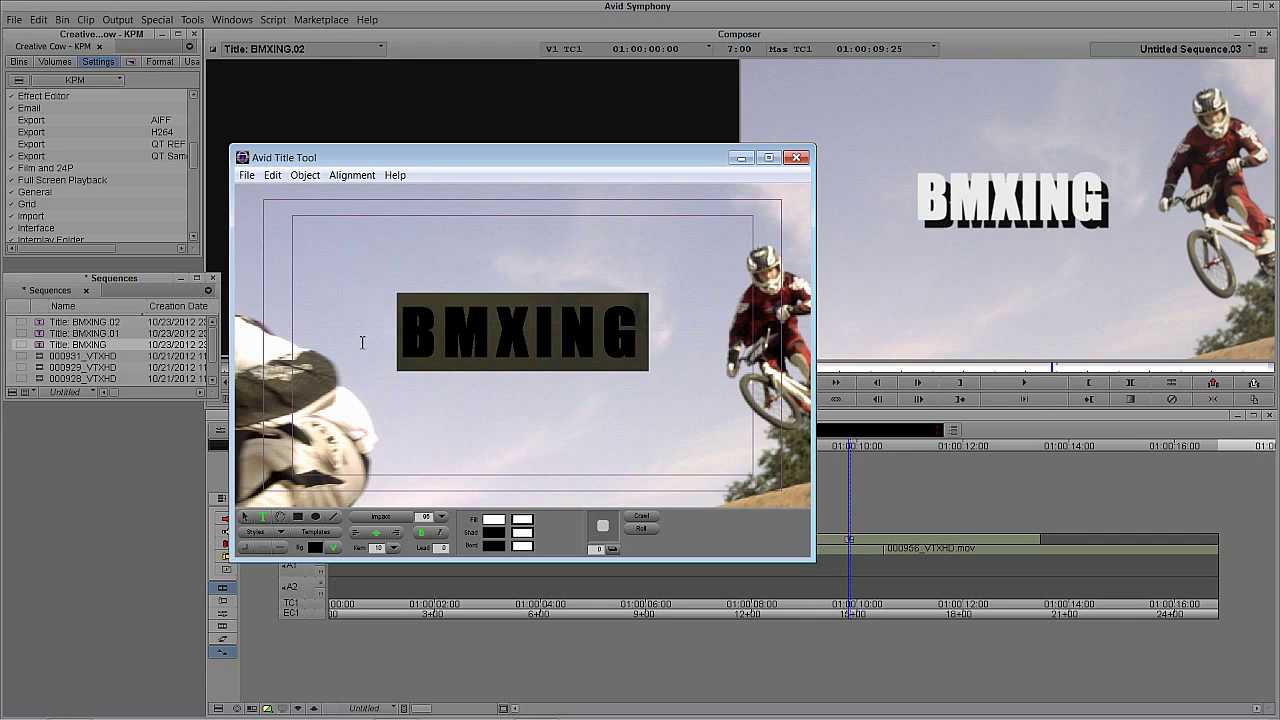
pyautogui.click(630, 336)
pyautogui.press('Return')
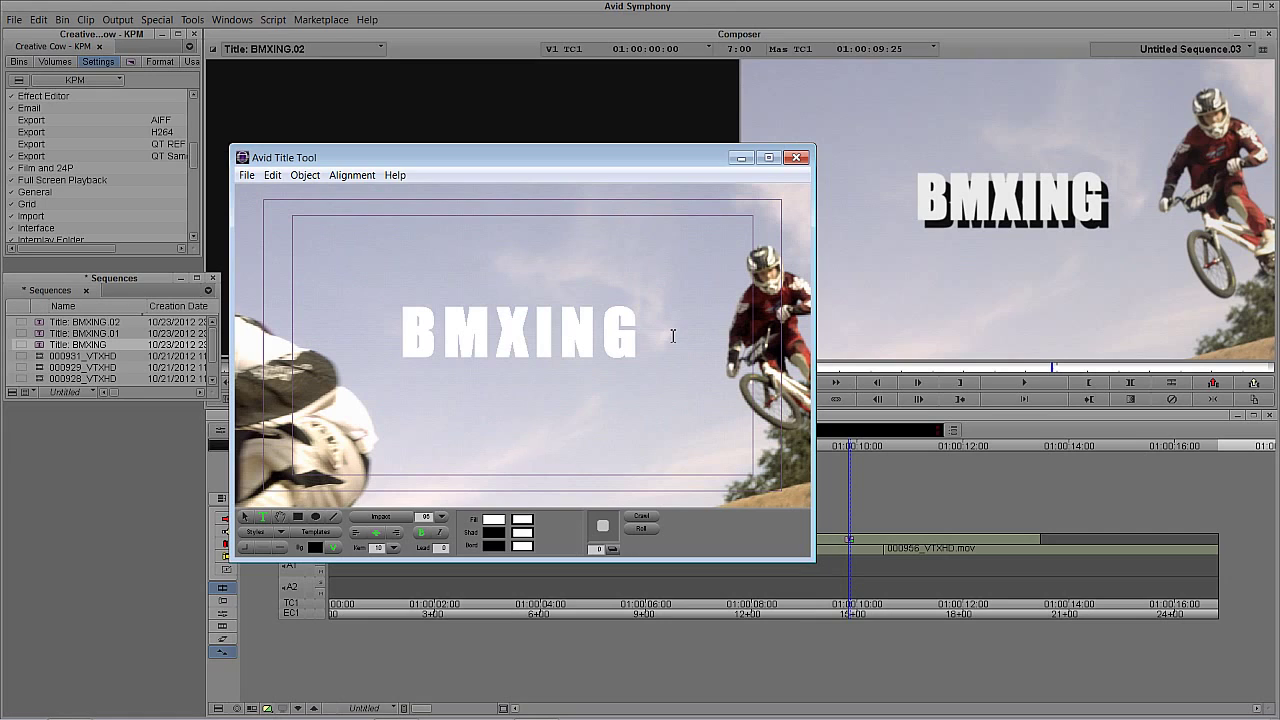
pyautogui.hotkey('ctrl', 'v')
pyautogui.press('Return')
pyautogui.hotkey('ctrl', 'v')
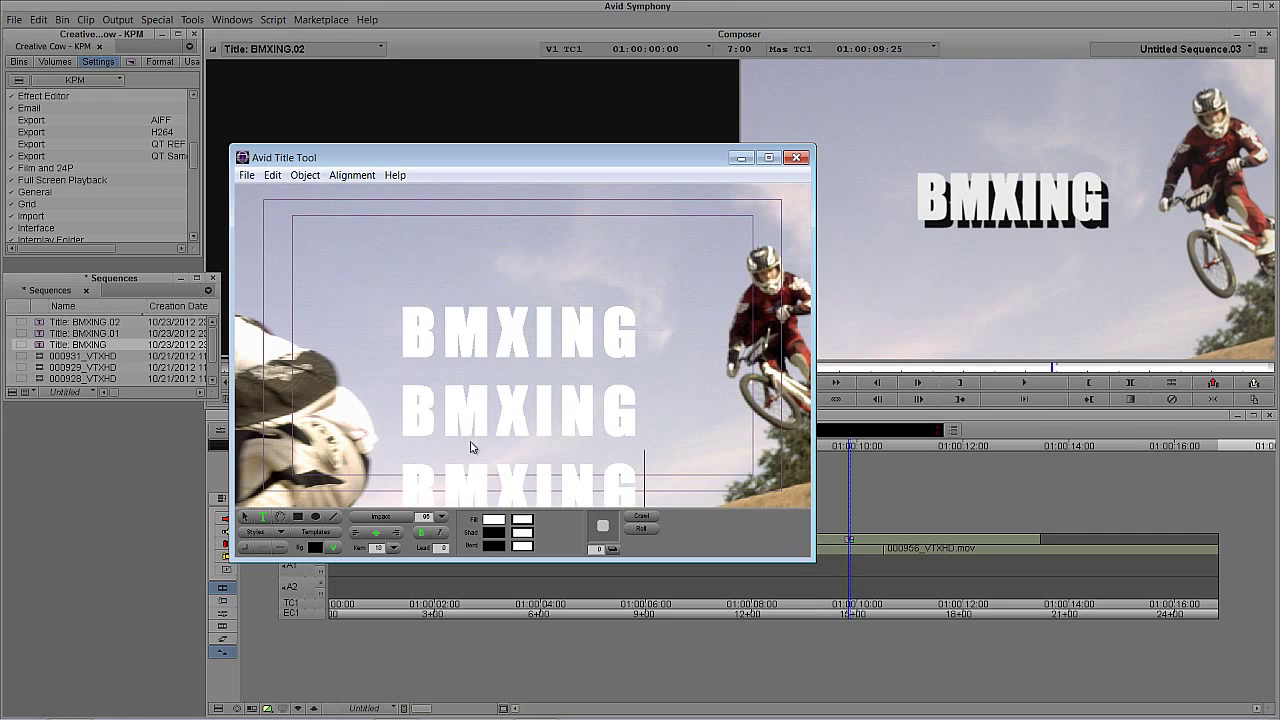
# Step: Move the three-line text block up into the safe area and set its leading to -15
pyautogui.click(246, 516)
pyautogui.moveTo(495, 414); pyautogui.dragTo(496, 358)
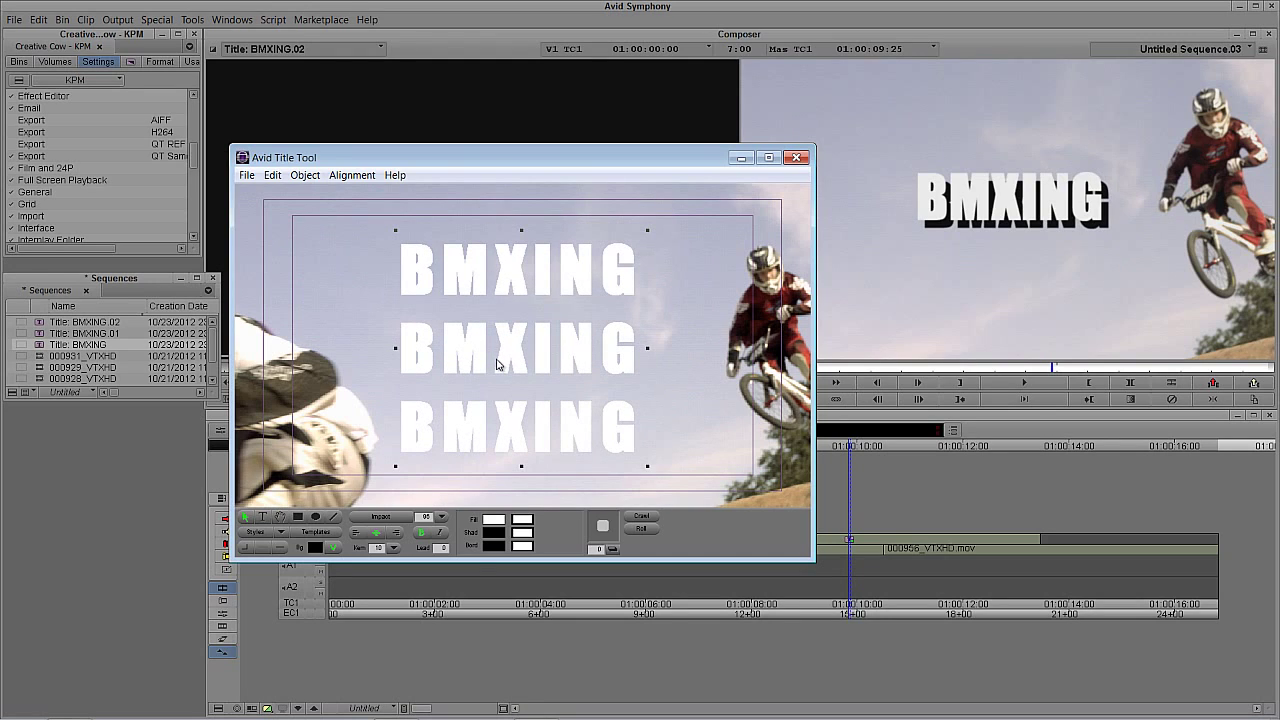
pyautogui.click(443, 549)
pyautogui.write('5')
pyautogui.press('Return')
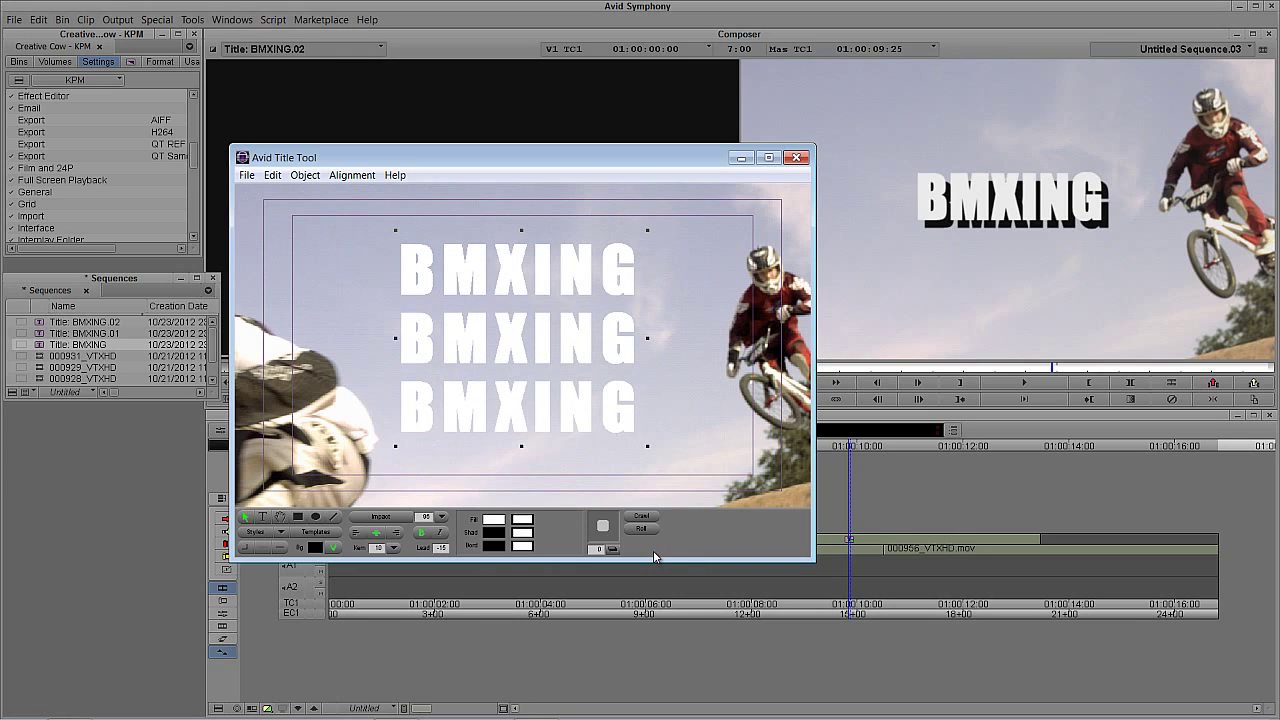
# Step: Tighten the leading of the three-line text to -25
pyautogui.click(442, 549)
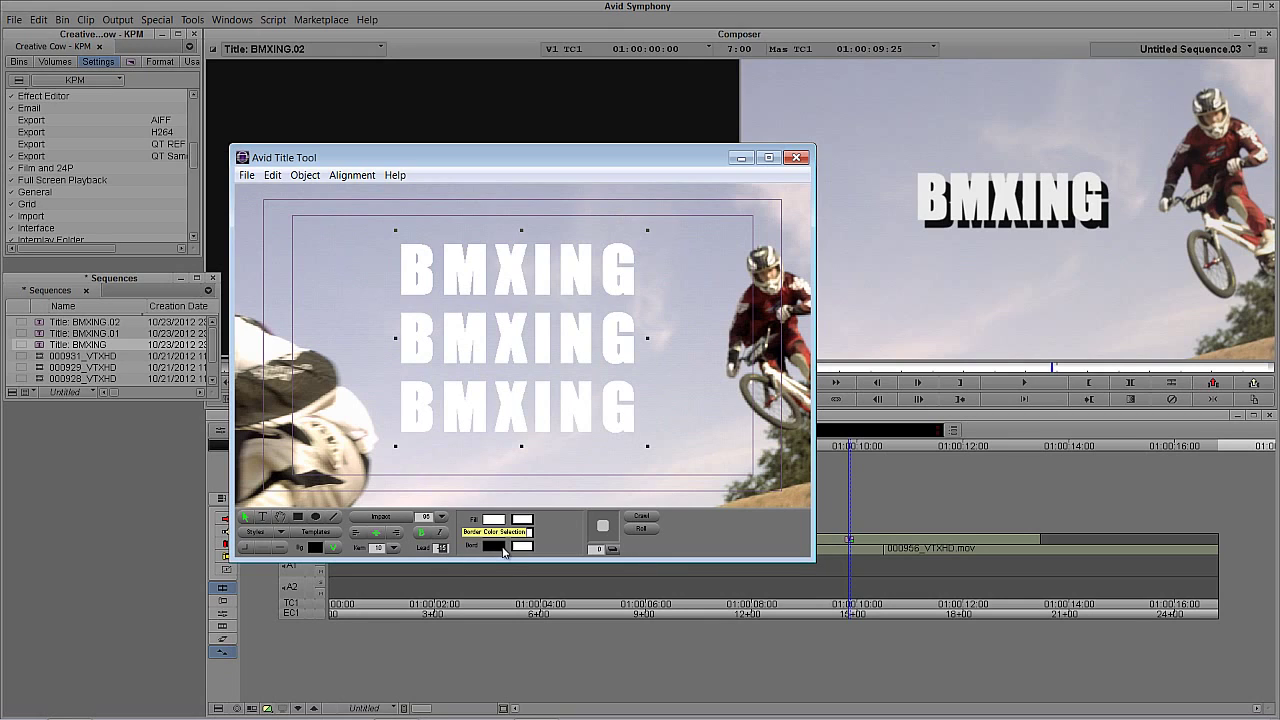
pyautogui.write('-25')
pyautogui.press('Return')
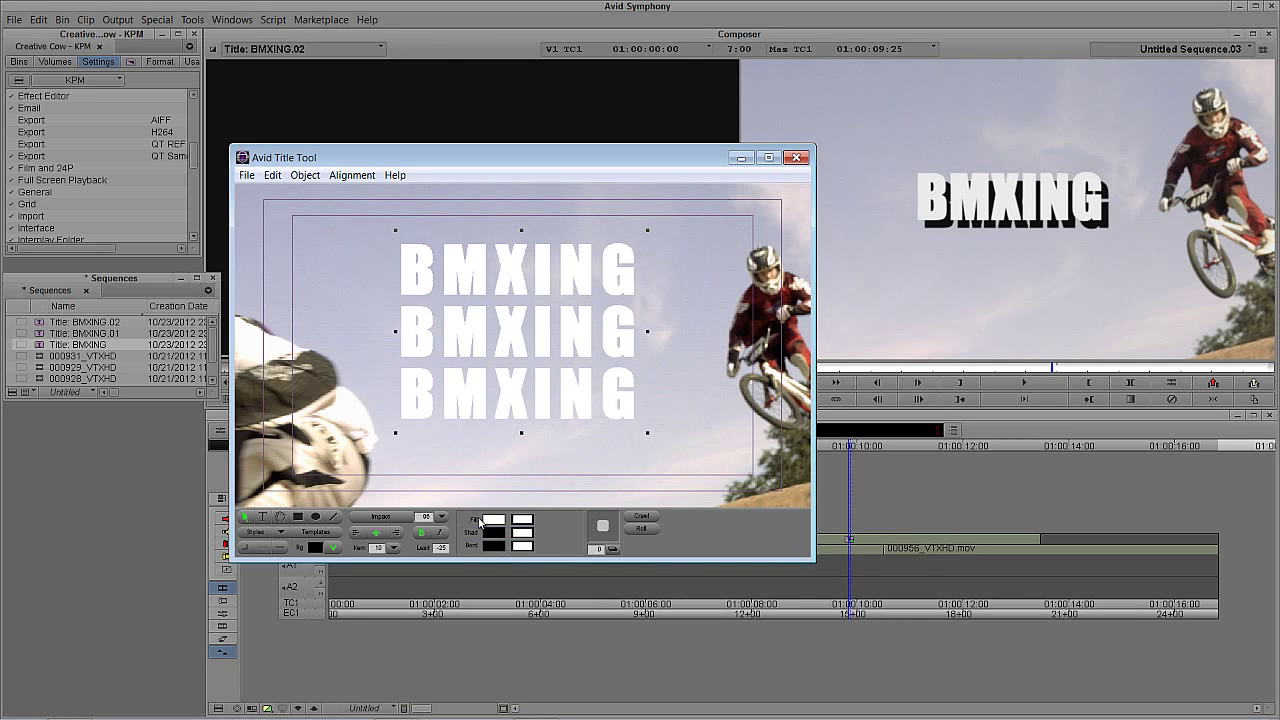
# Step: Delete the two lower BMXING lines and move the remaining word down to the middle of the frame
pyautogui.doubleClick(533, 404)
pyautogui.moveTo(643, 408); pyautogui.dragTo(367, 352)
pyautogui.press('BackSpace')
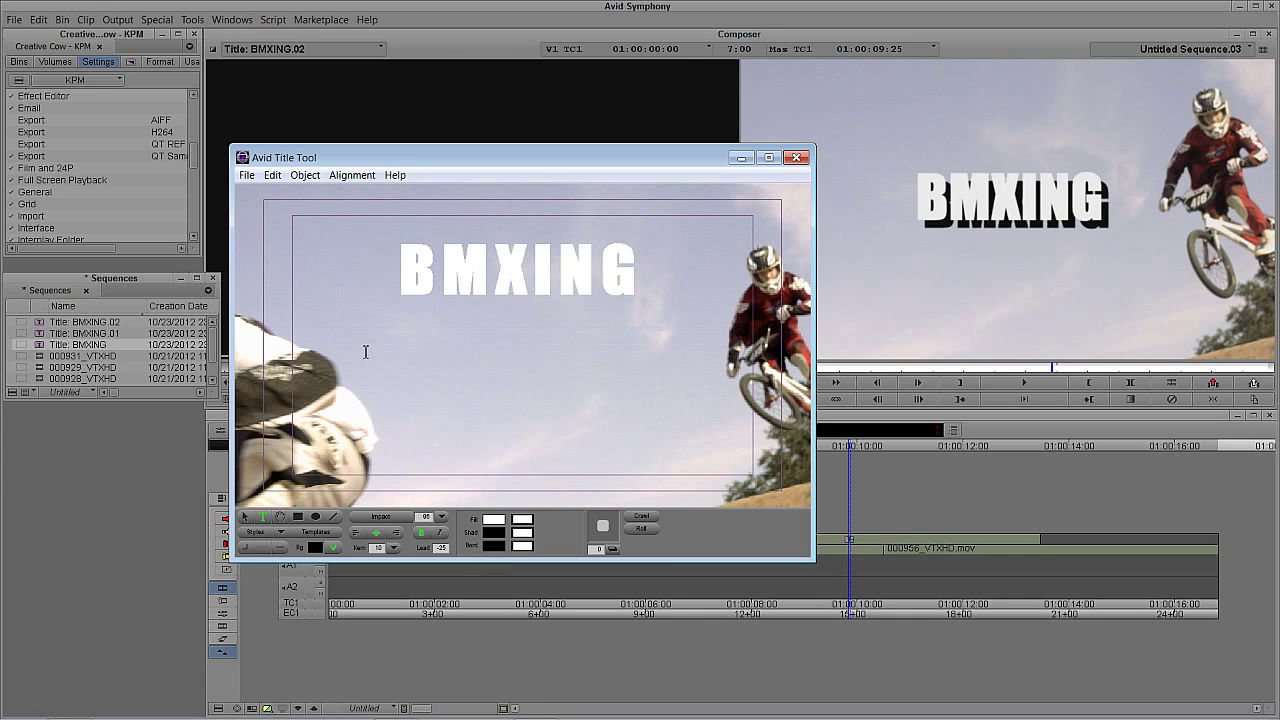
pyautogui.click(245, 517)
pyautogui.moveTo(462, 270); pyautogui.dragTo(463, 357)
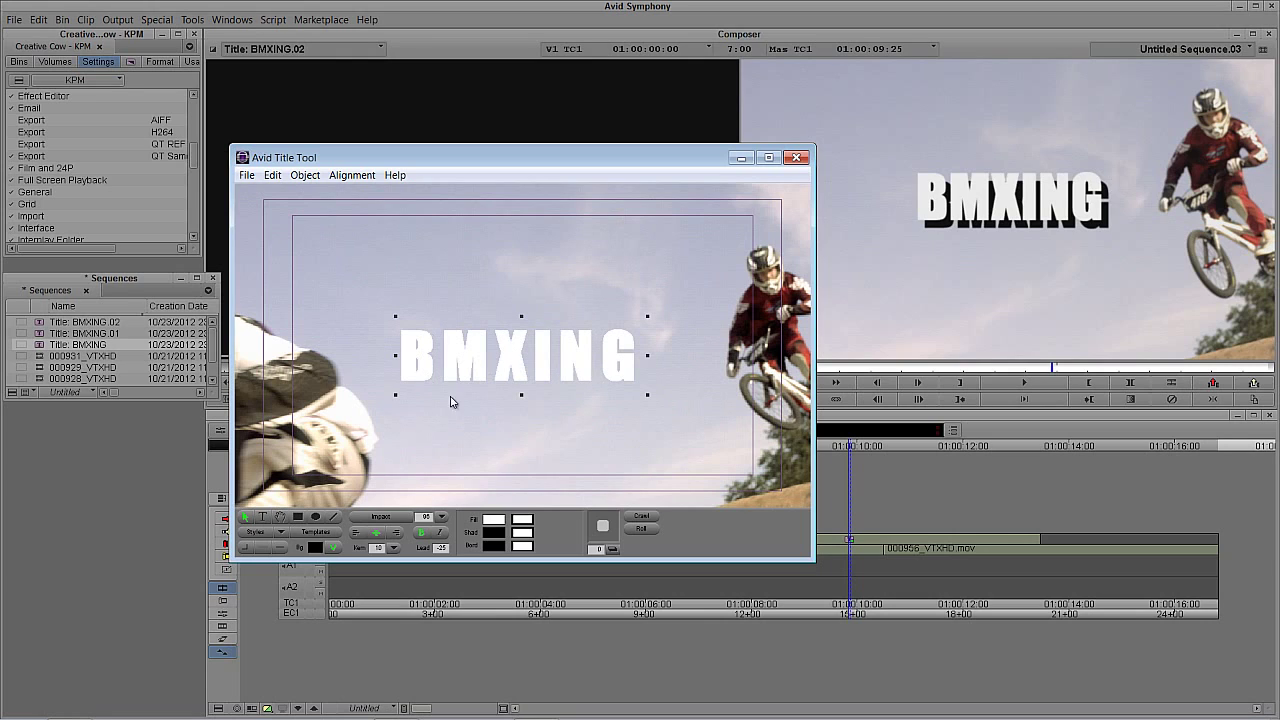
# Step: Place the text cursor between the M and X of BMXING and tighten the kerning of that letter pair
pyautogui.doubleClick(496, 360)
pyautogui.hotkey('alt', 'Left')
pyautogui.hotkey('alt', 'Left')
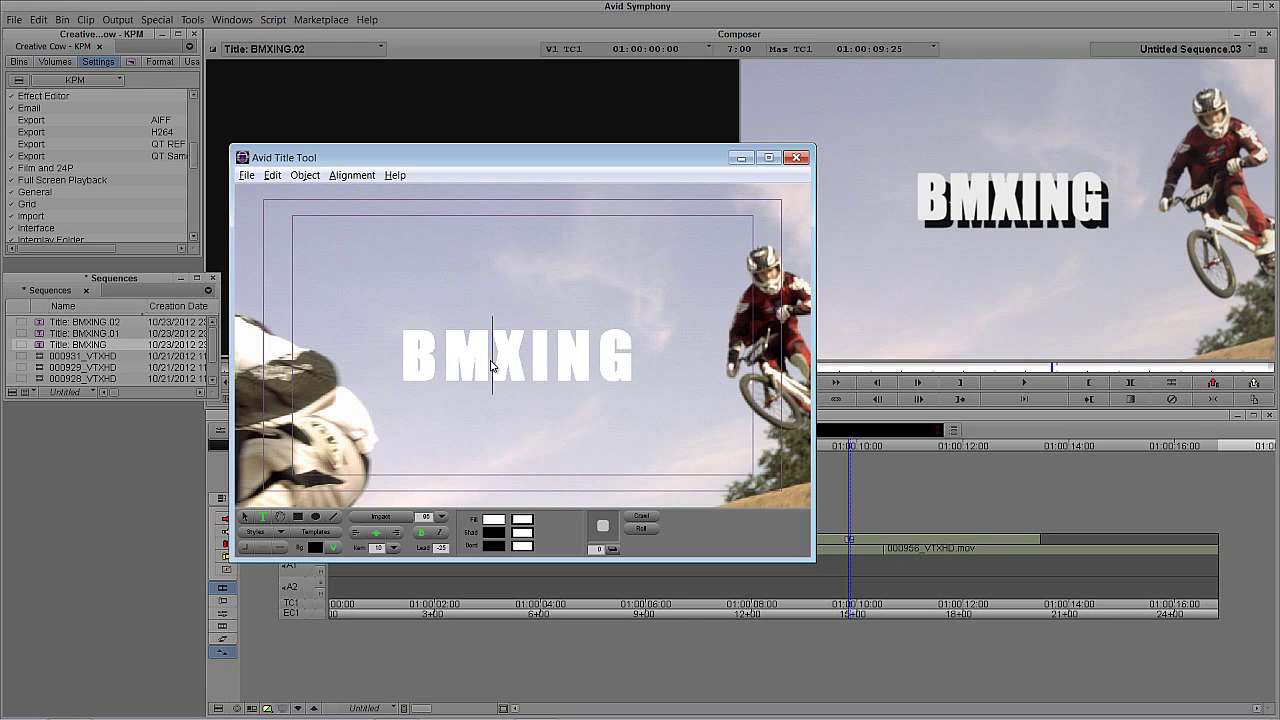
# Step: Widen the kerning between the M and X until a large gap separates the two letters
pyautogui.hotkey('alt', 'Right')
pyautogui.hotkey('alt', 'Right')
pyautogui.hotkey('alt', 'Right')
pyautogui.hotkey('alt', 'Right')
pyautogui.hotkey('alt', 'Right')
pyautogui.hotkey('alt', 'Right')
pyautogui.hotkey('alt', 'Right')
pyautogui.hotkey('alt', 'Right')
pyautogui.hotkey('alt', 'Right')
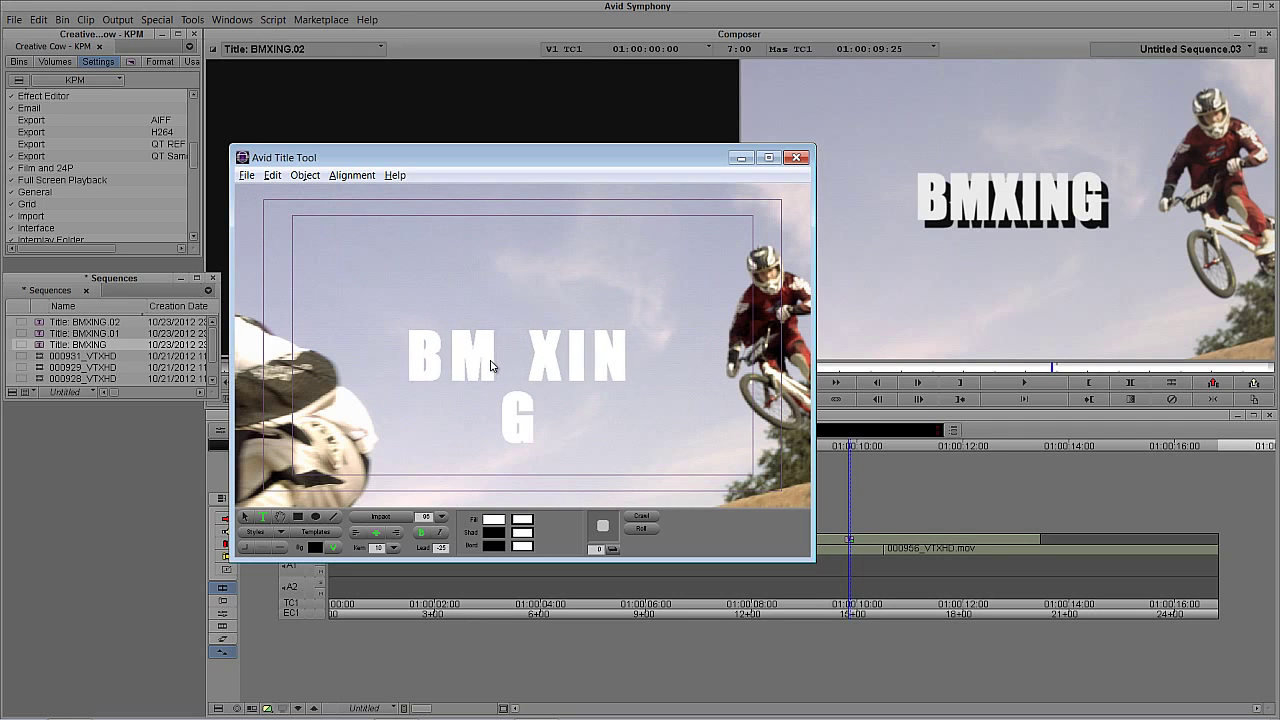
# Step: Move the text box to the left edge of the title-safe area and stretch it to the right edge
pyautogui.click(245, 516)
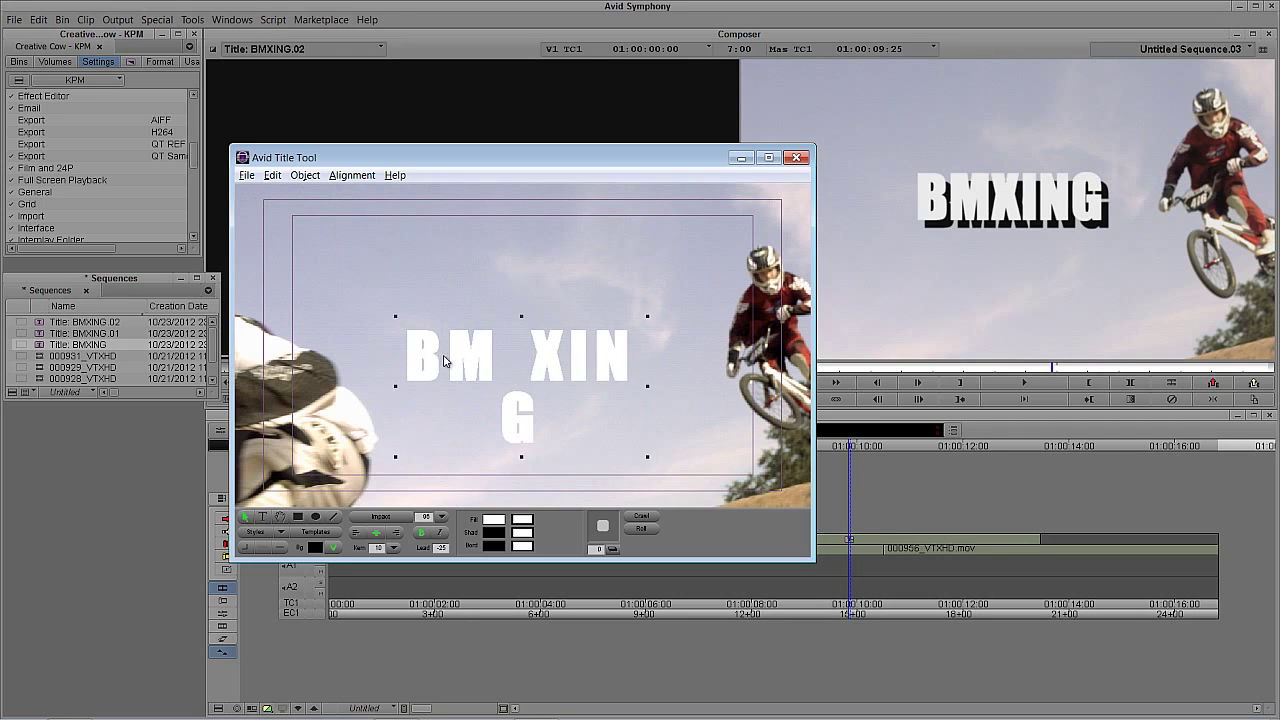
pyautogui.moveTo(399, 389); pyautogui.dragTo(294, 403)
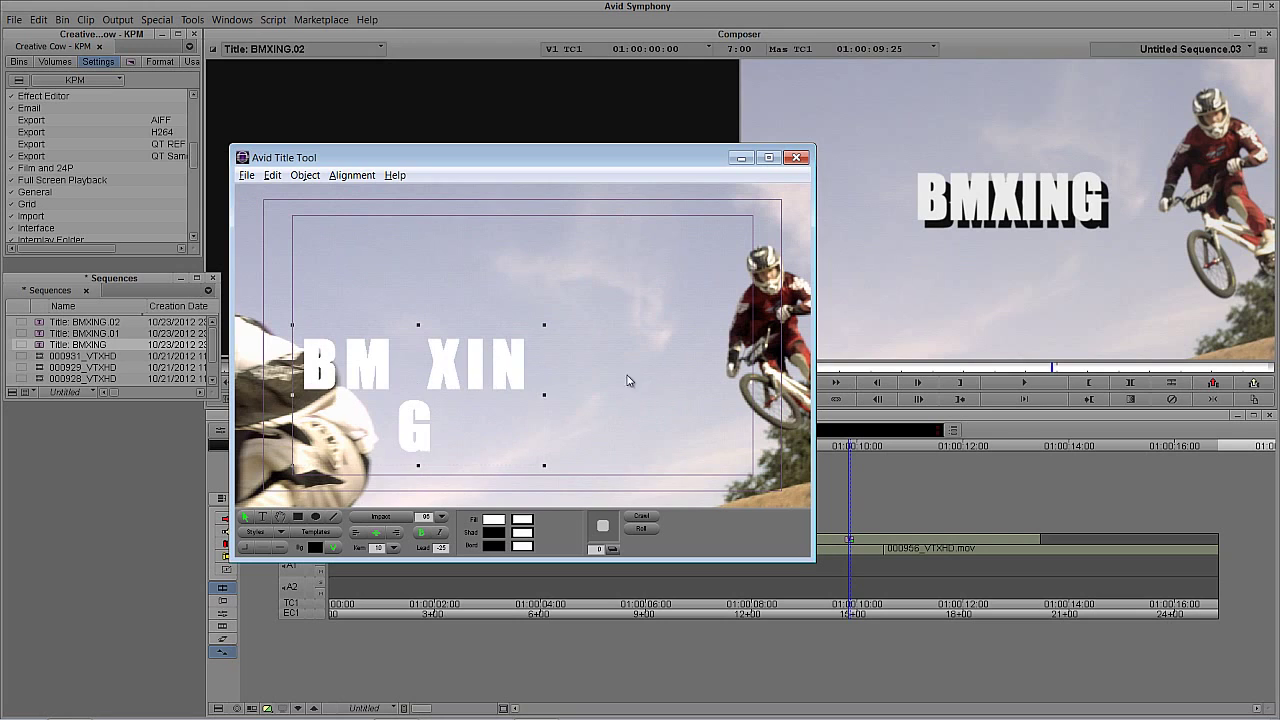
pyautogui.moveTo(545, 397); pyautogui.dragTo(757, 406)
# Step: Close the wide gap between the M and X, adjusting the pair's kerning until the letter spacing is even
pyautogui.doubleClick(511, 366)
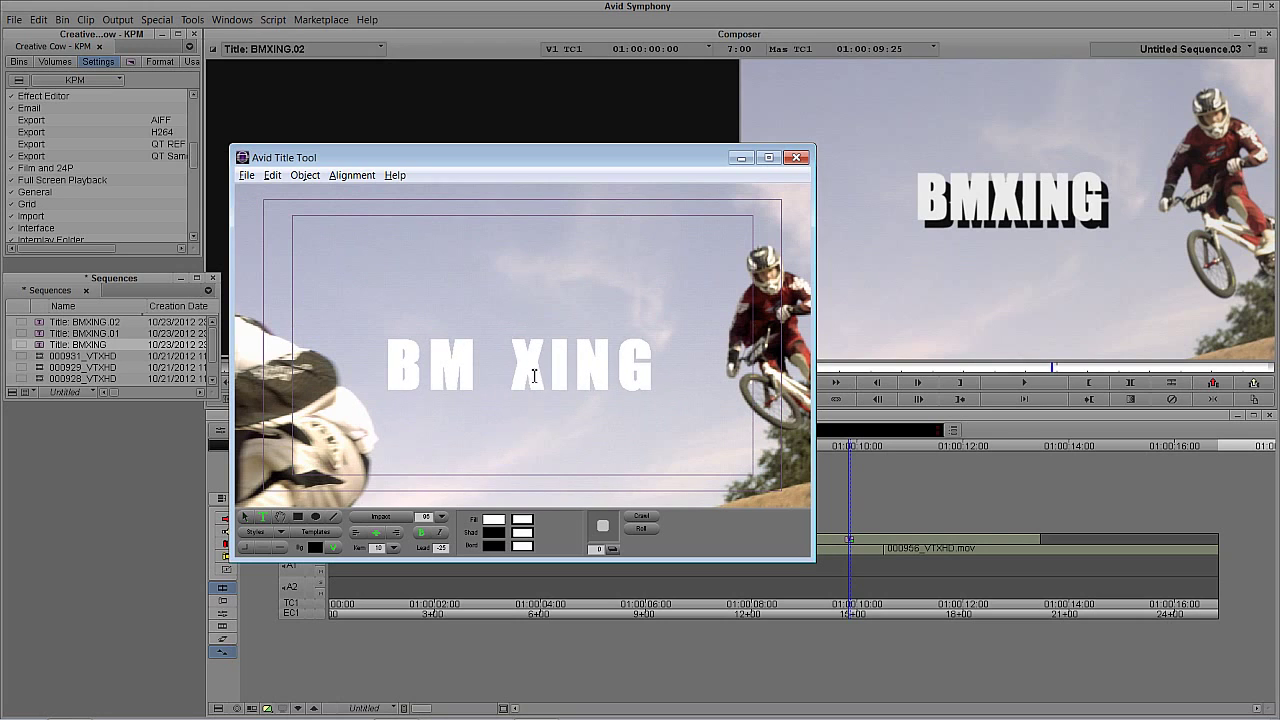
pyautogui.hotkey('alt', 'Left')
pyautogui.hotkey('alt', 'Left')
pyautogui.hotkey('alt', 'Left')
pyautogui.press('BackSpace')
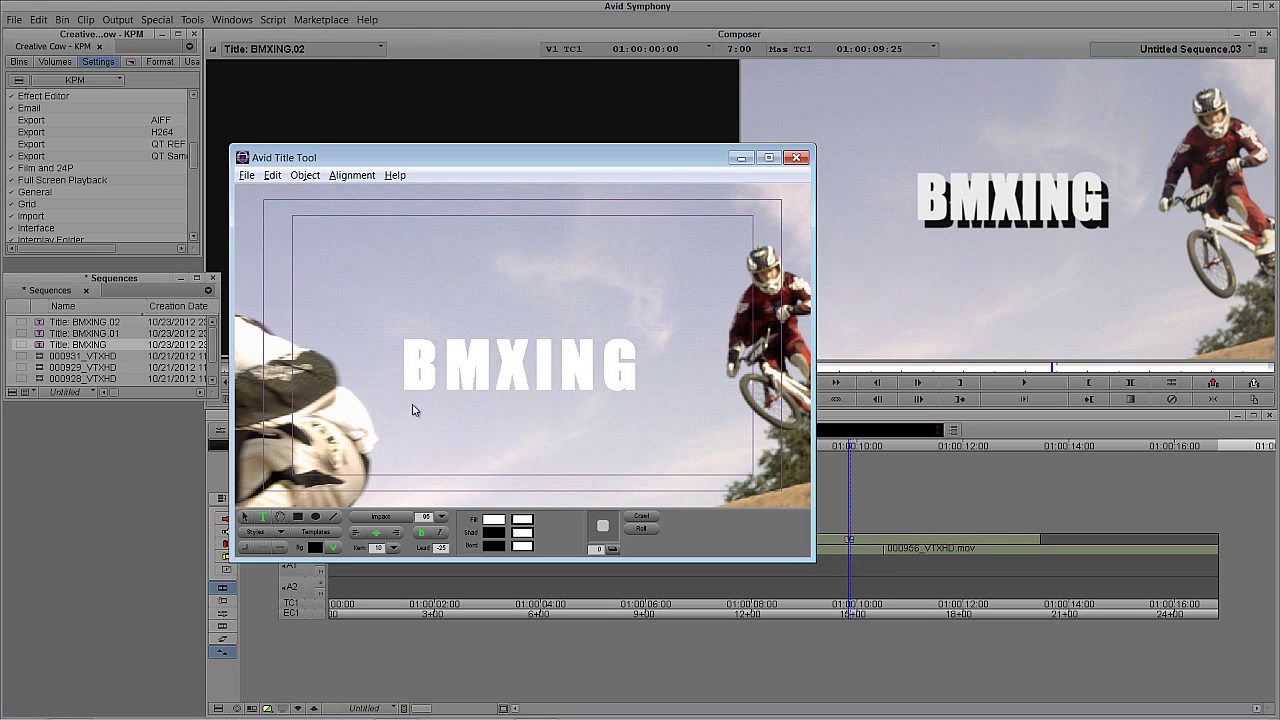
pyautogui.hotkey('alt', 'Right')
pyautogui.hotkey('alt', 'Right')
pyautogui.hotkey('alt', 'Right')
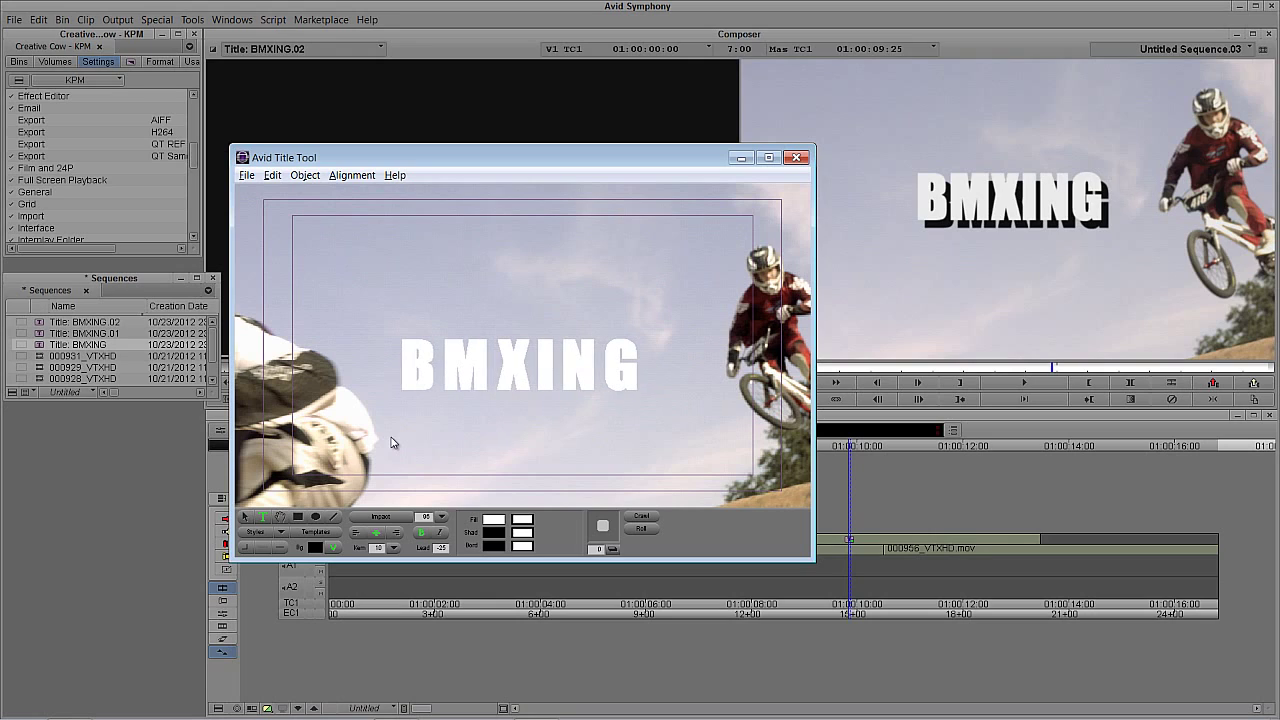
# Step: Set the shadow depth of the BMXING text to 4 and move the text slightly up in the frame
pyautogui.click(246, 517)
pyautogui.write('2')
pyautogui.press('Return')
pyautogui.click(600, 551)
pyautogui.click(603, 551)
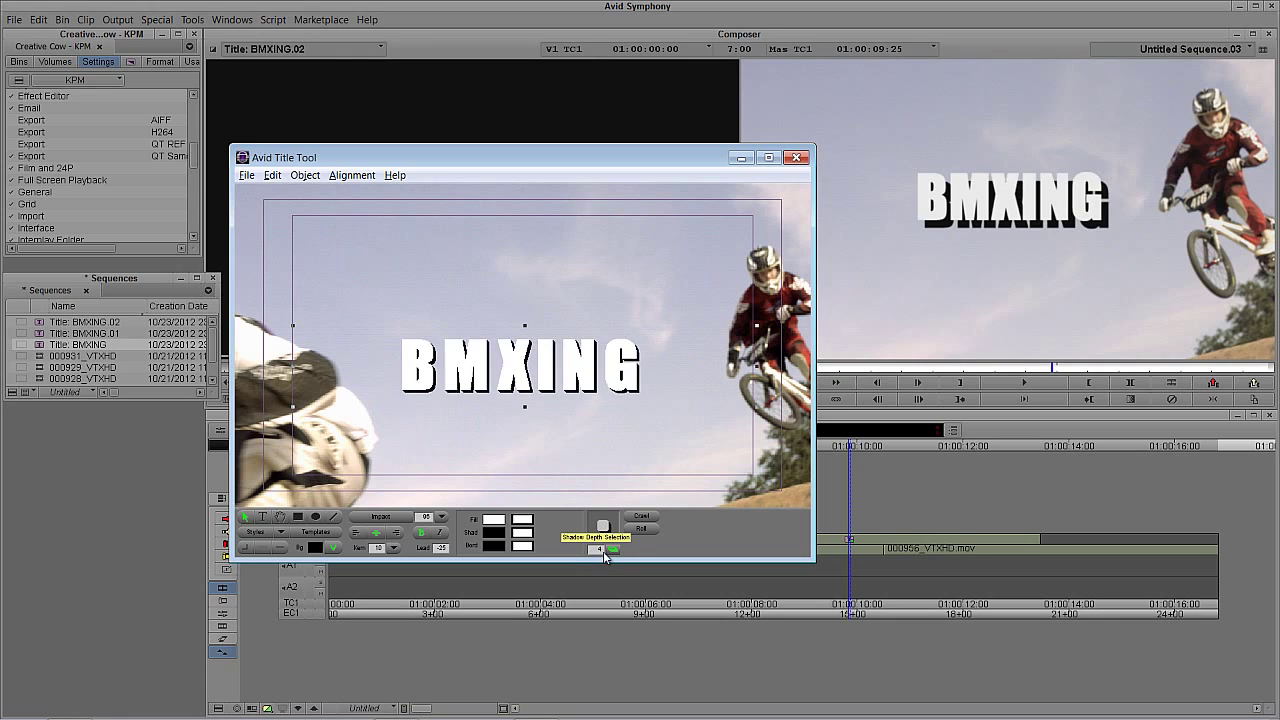
pyautogui.moveTo(520, 376); pyautogui.dragTo(518, 347)
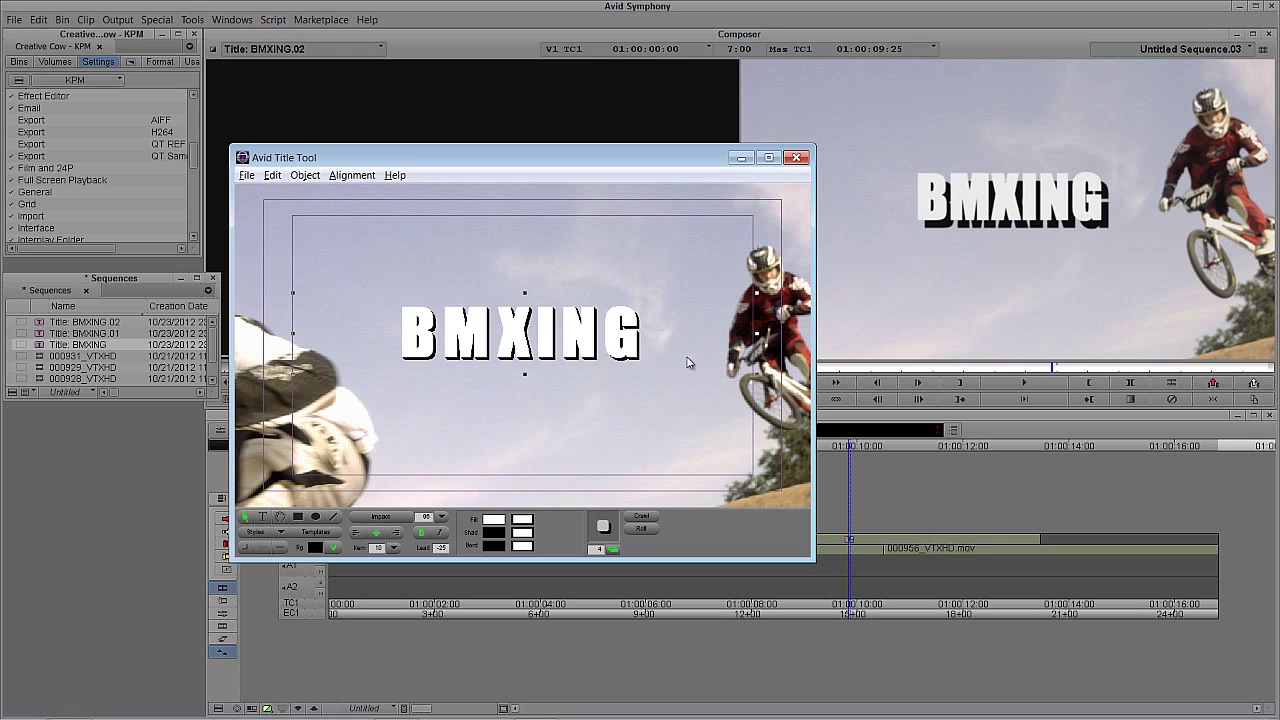
# Step: Turn off the video background and change the title's background colour to purple and finally to yellow
pyautogui.click(335, 549)
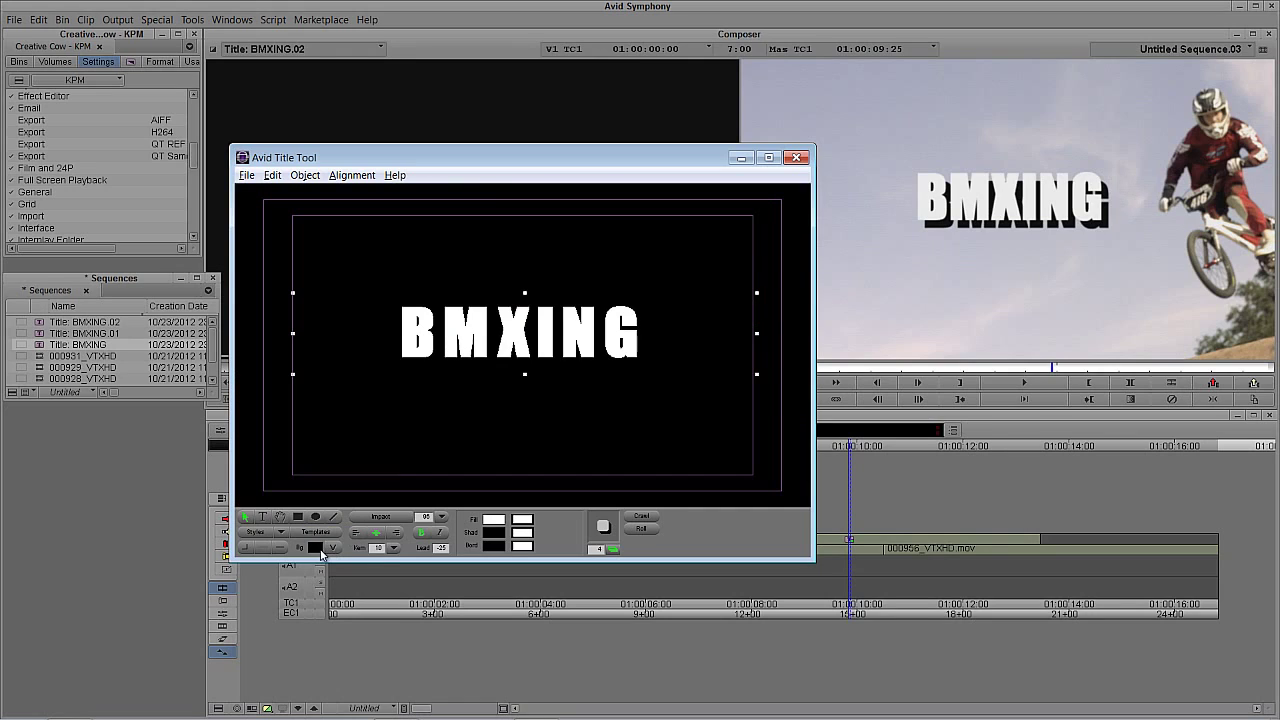
pyautogui.click(320, 548)
pyautogui.moveTo(322, 537); pyautogui.dragTo(324, 430)
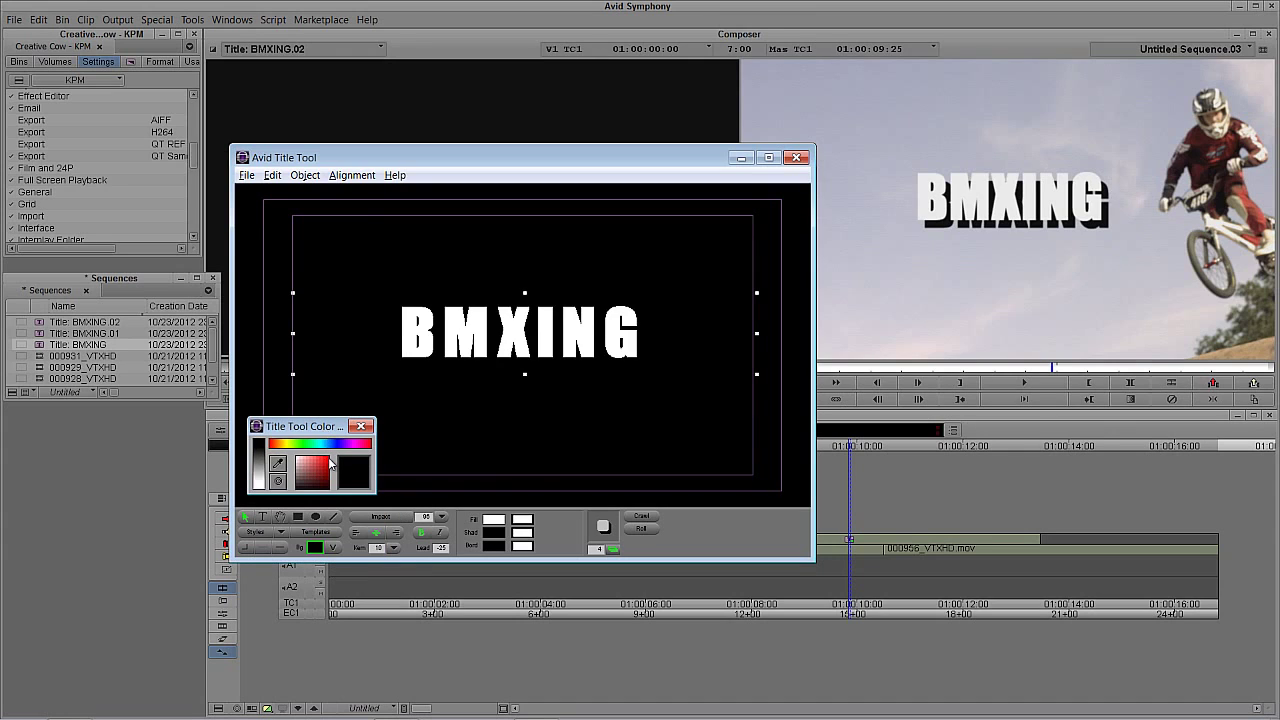
pyautogui.click(352, 446)
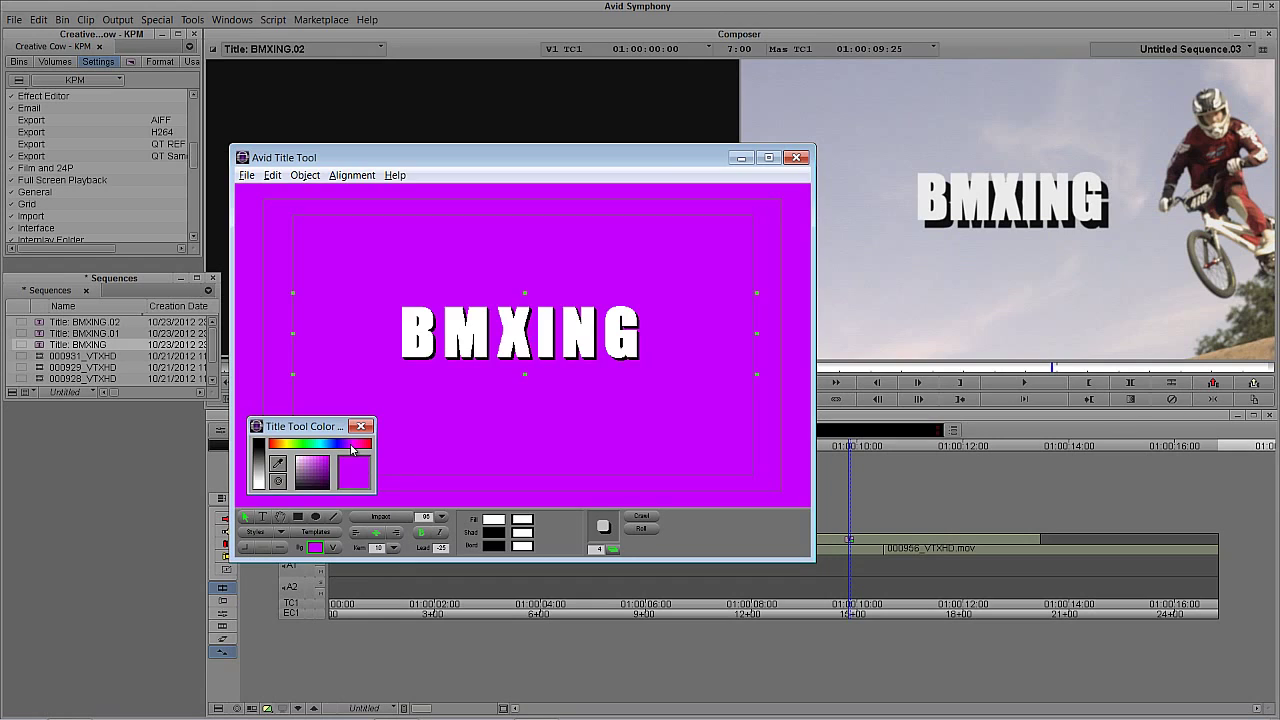
pyautogui.click(291, 446)
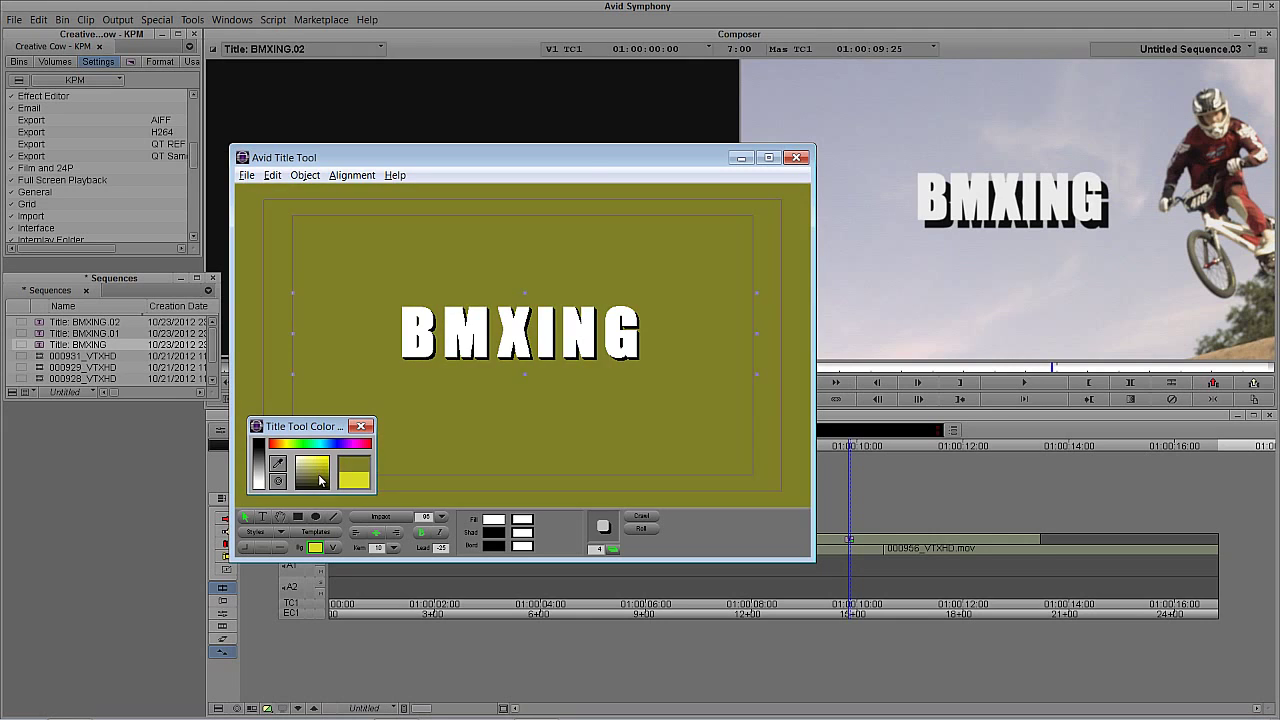
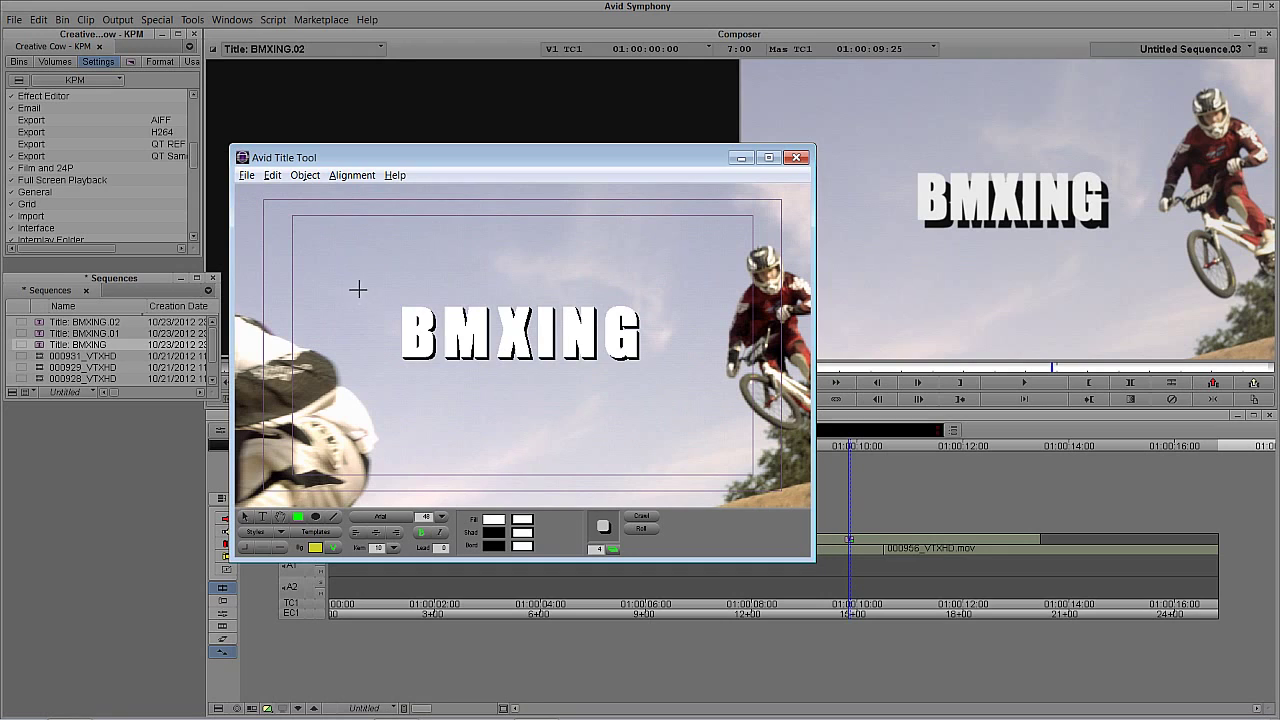
# Step: Draw a rectangle covering the BMXING text and set its shadow depth to 0
pyautogui.moveTo(356, 285); pyautogui.dragTo(680, 387)
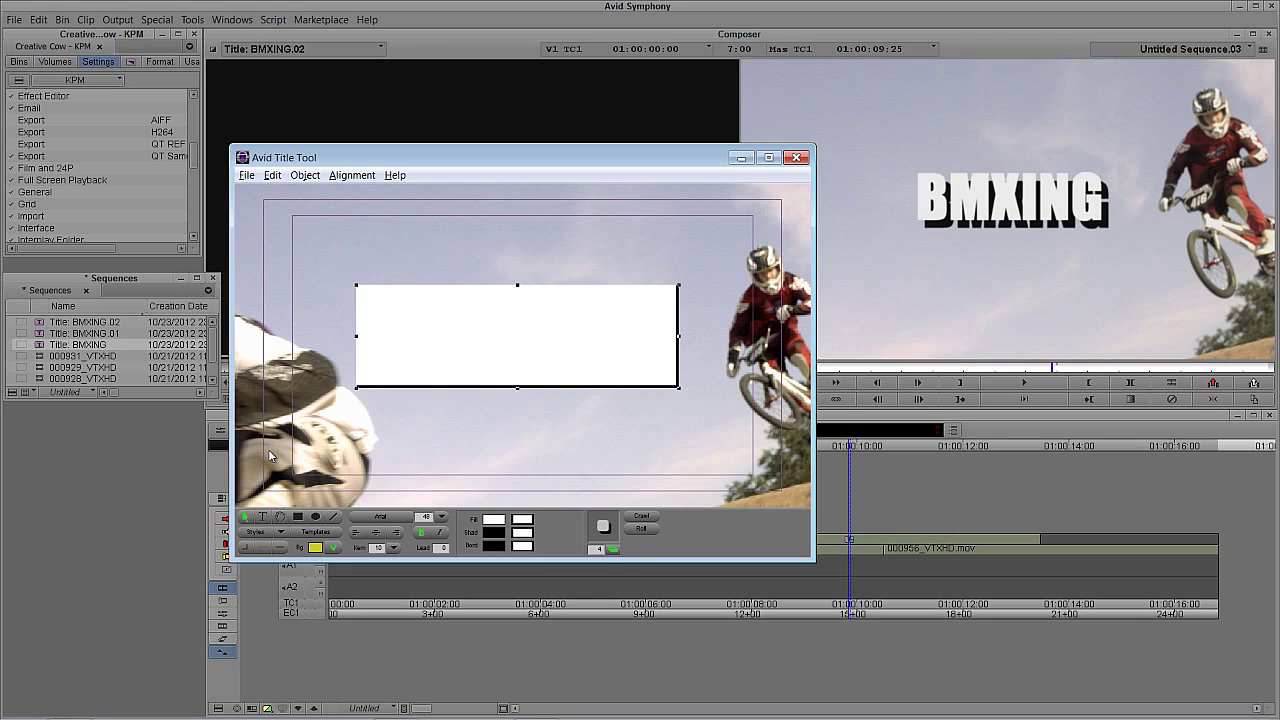
pyautogui.click(597, 550)
pyautogui.write('0')
pyautogui.press('Return')
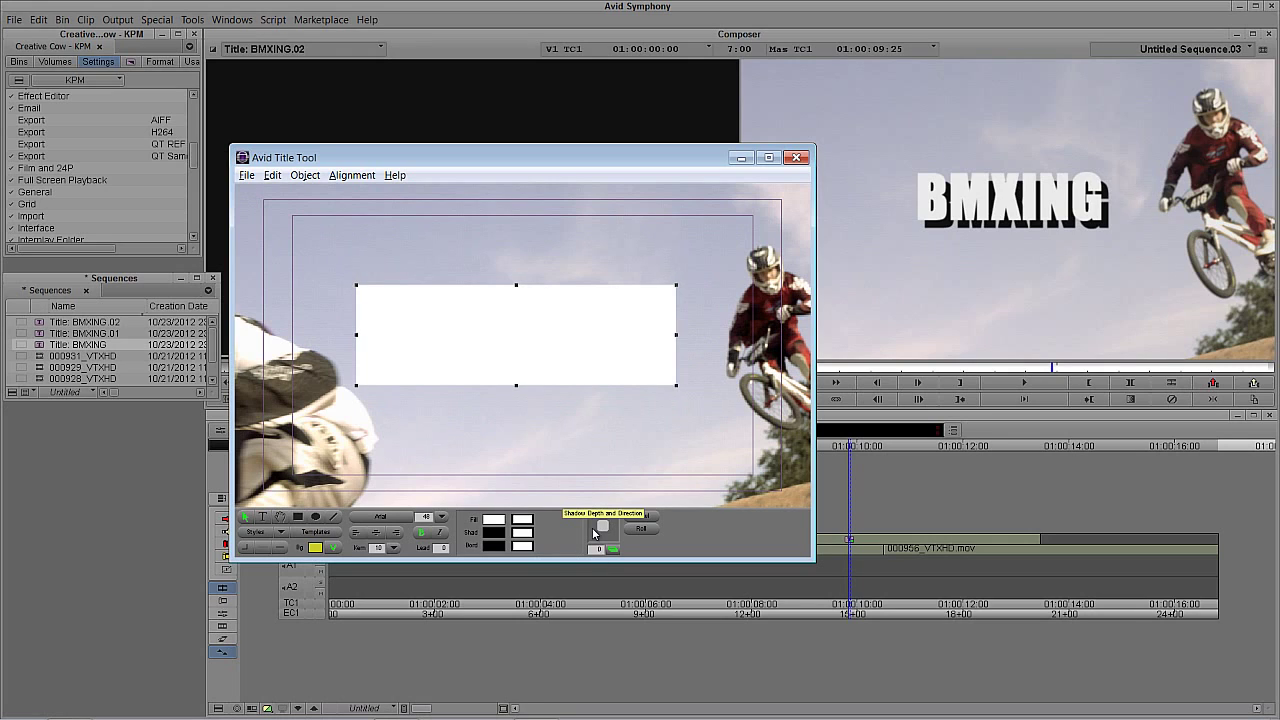
# Step: Change the rectangle's fill colour to blue and close the colour picker
pyautogui.click(497, 523)
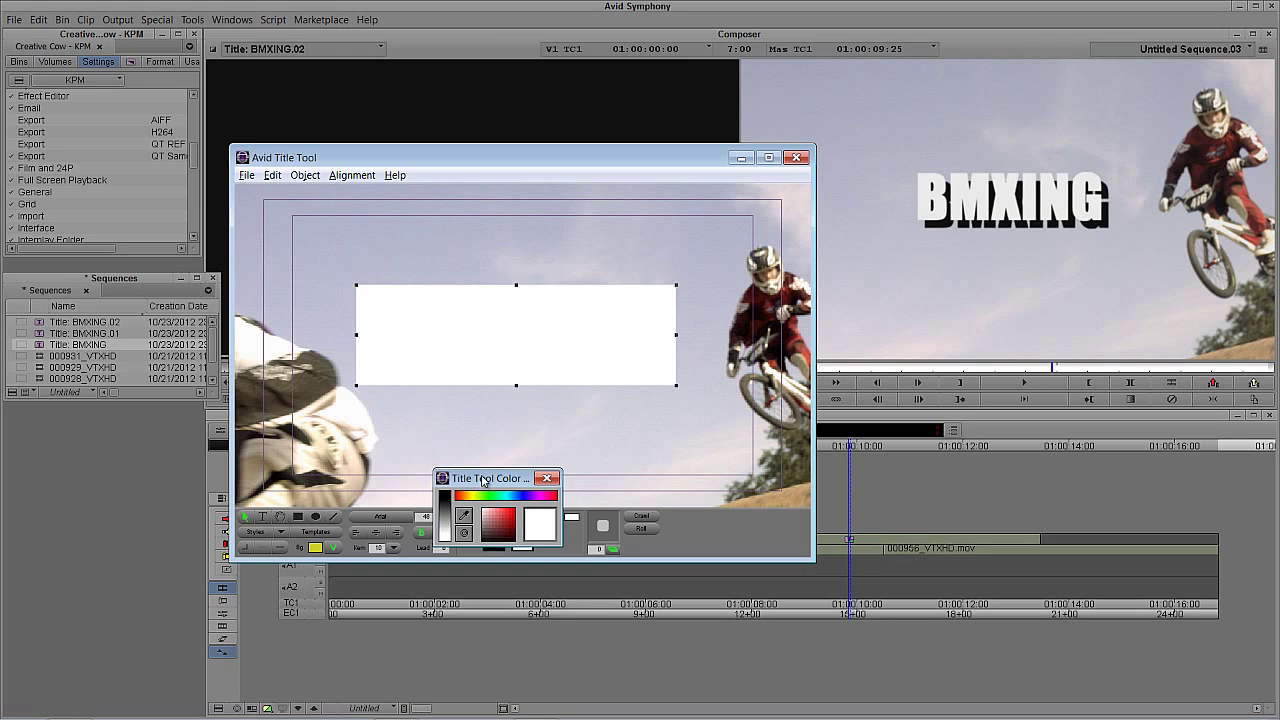
pyautogui.moveTo(484, 479); pyautogui.dragTo(494, 440)
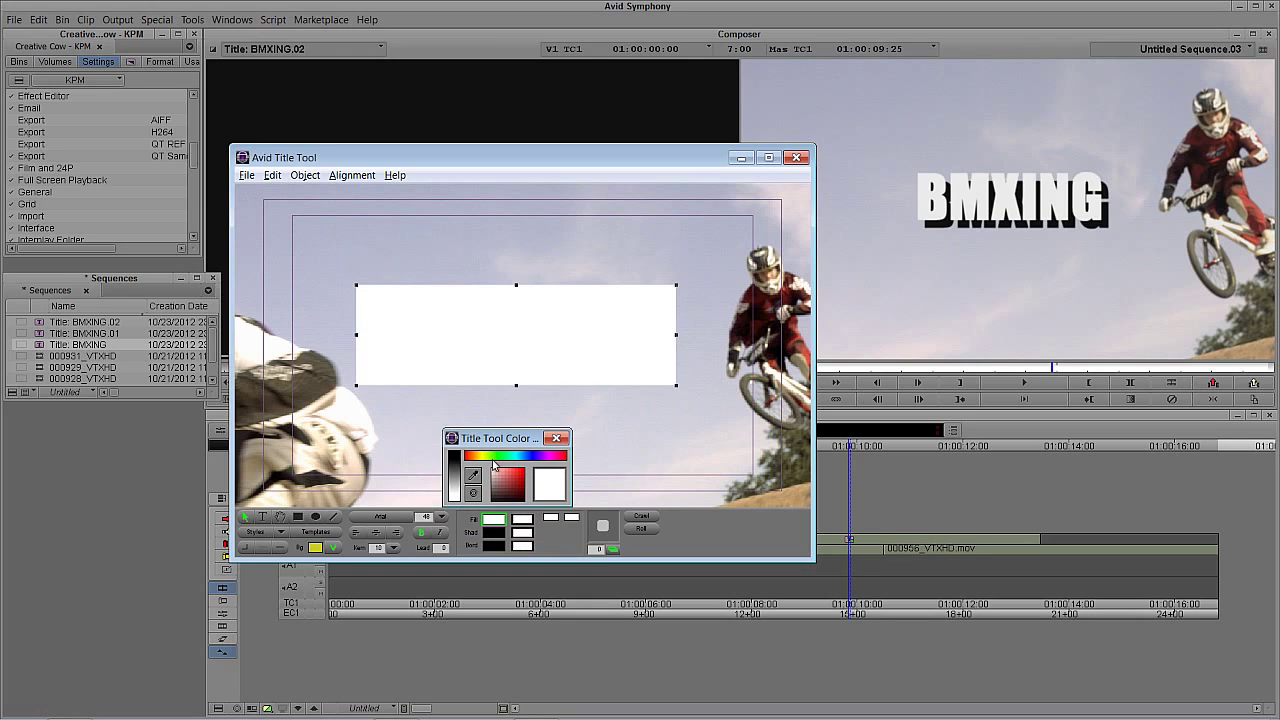
pyautogui.click(530, 458)
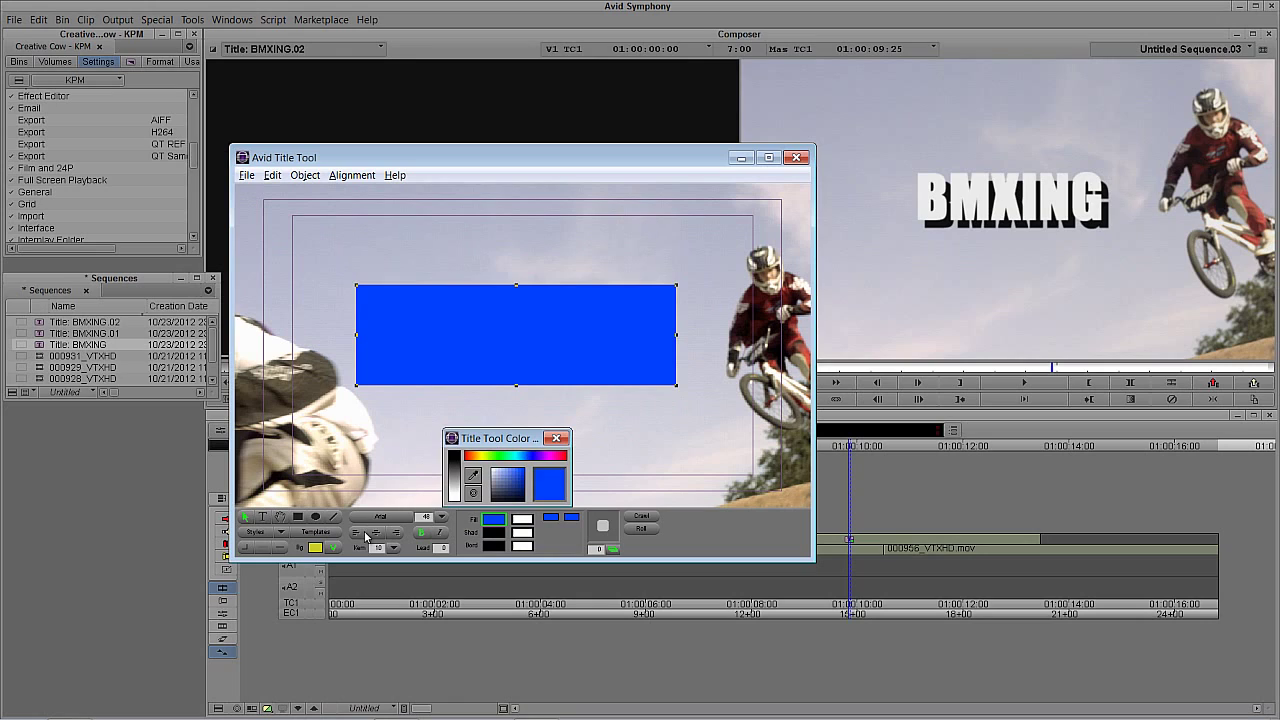
pyautogui.click(554, 441)
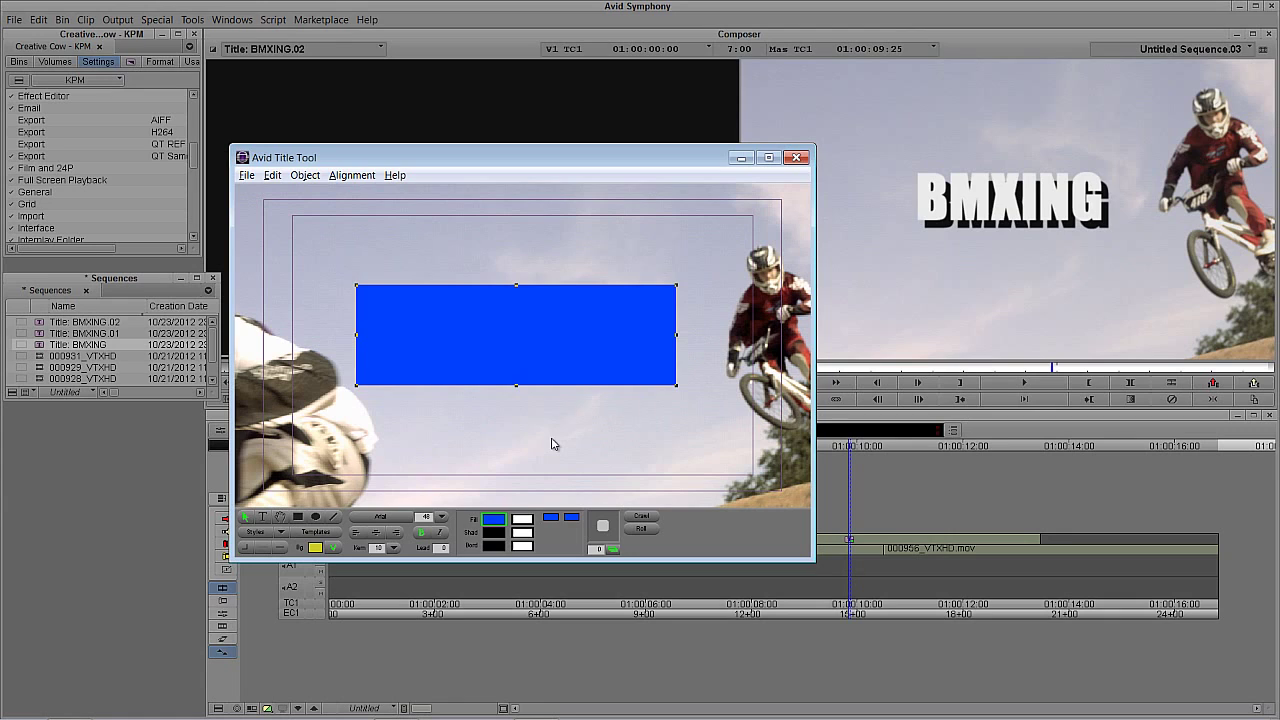
# Step: Send the blue rectangle behind the BMXING text and give it rounded corners
pyautogui.click(364, 177)
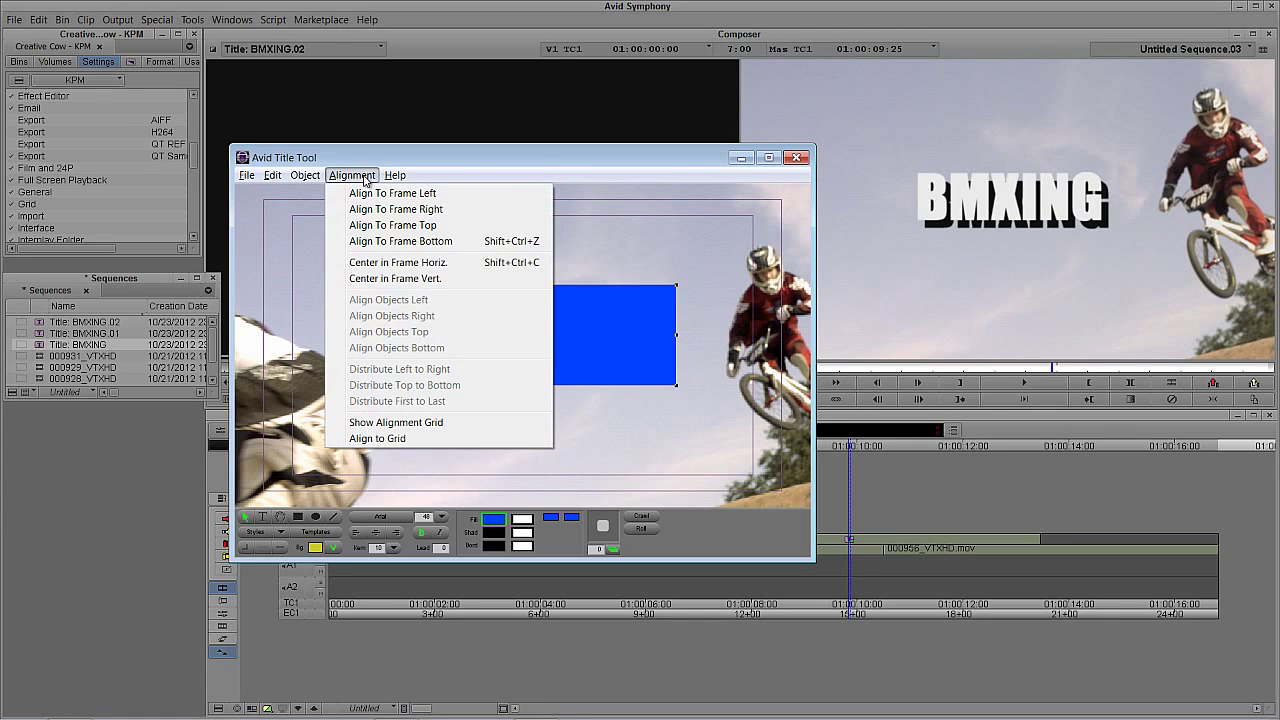
pyautogui.moveTo(313, 180)
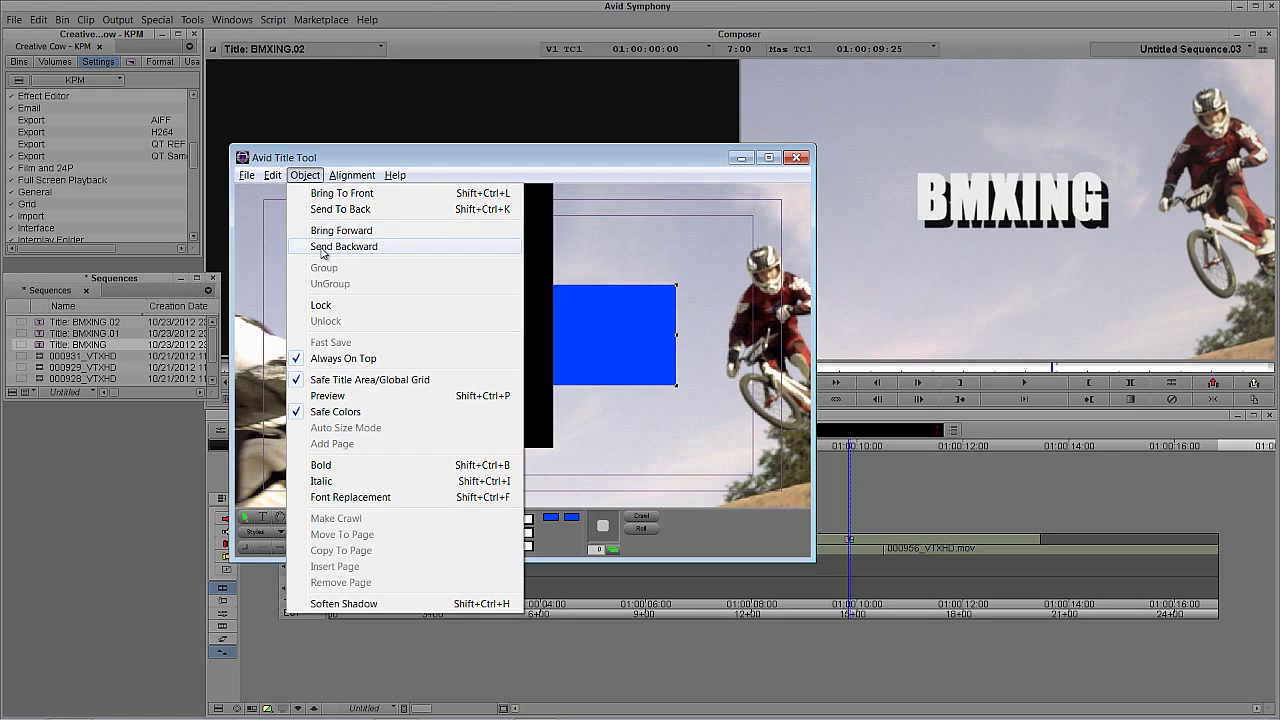
pyautogui.click(368, 251)
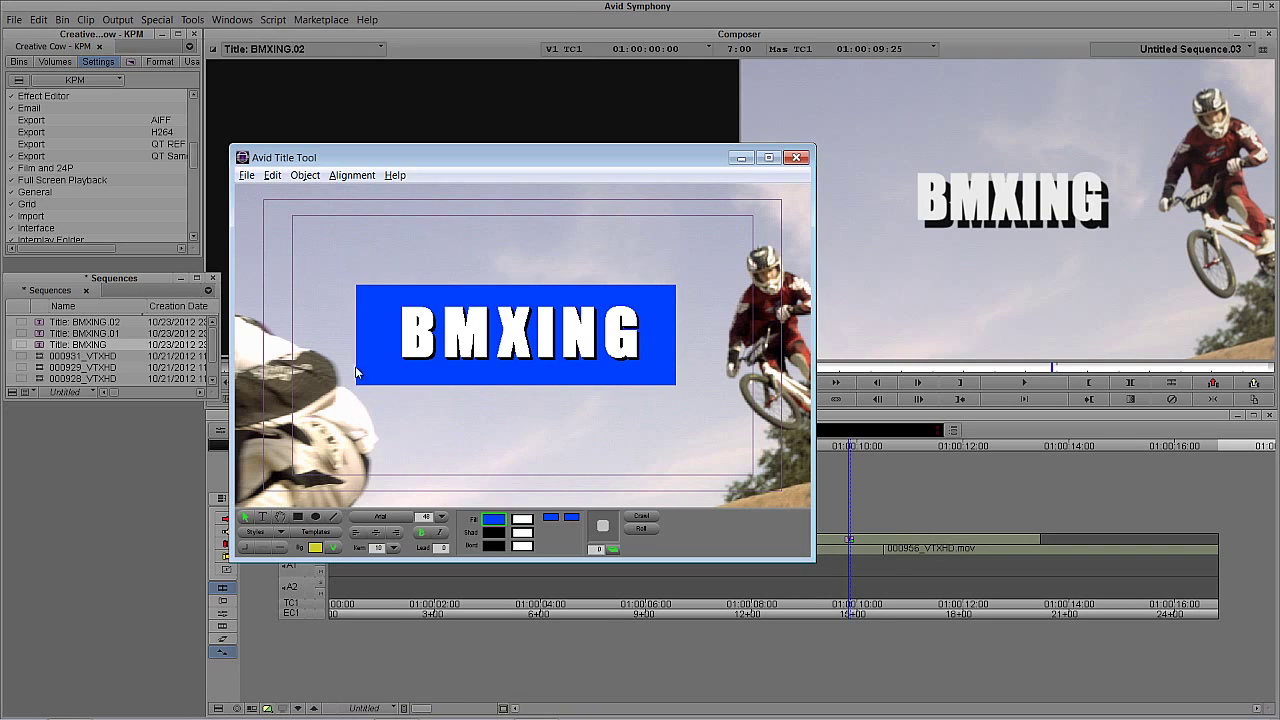
pyautogui.click(383, 293)
pyautogui.click(243, 550)
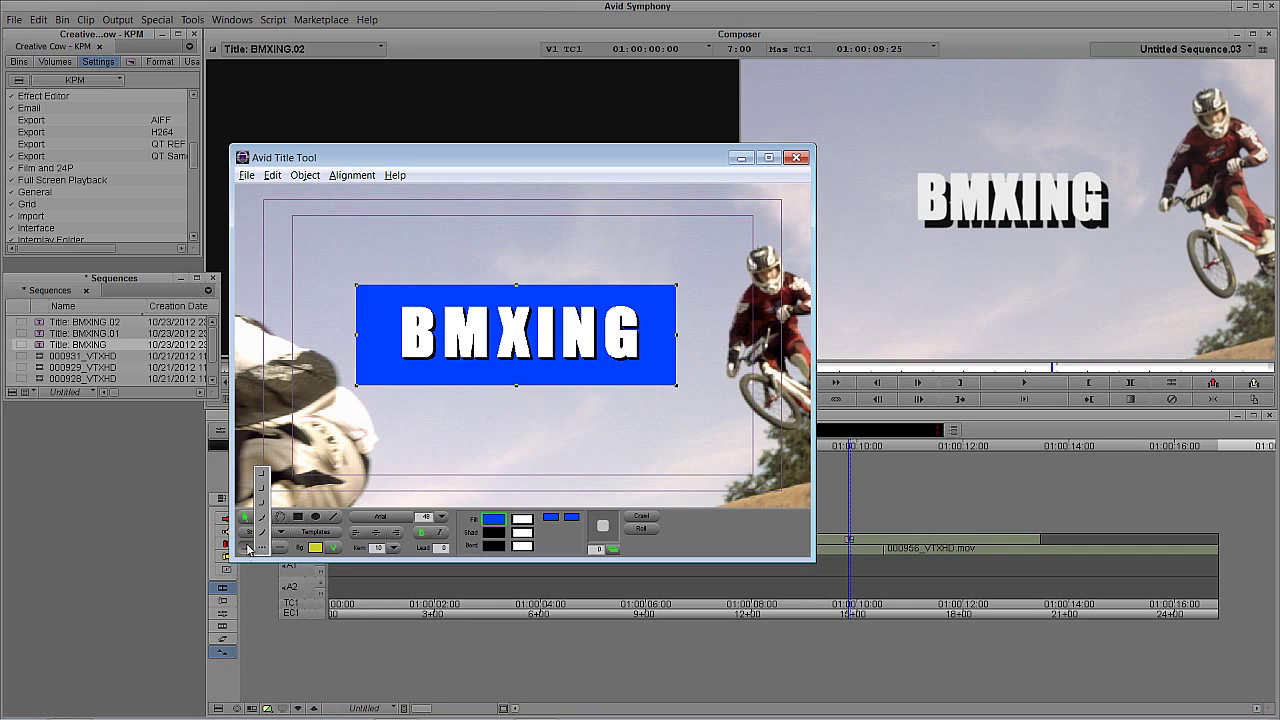
pyautogui.click(264, 532)
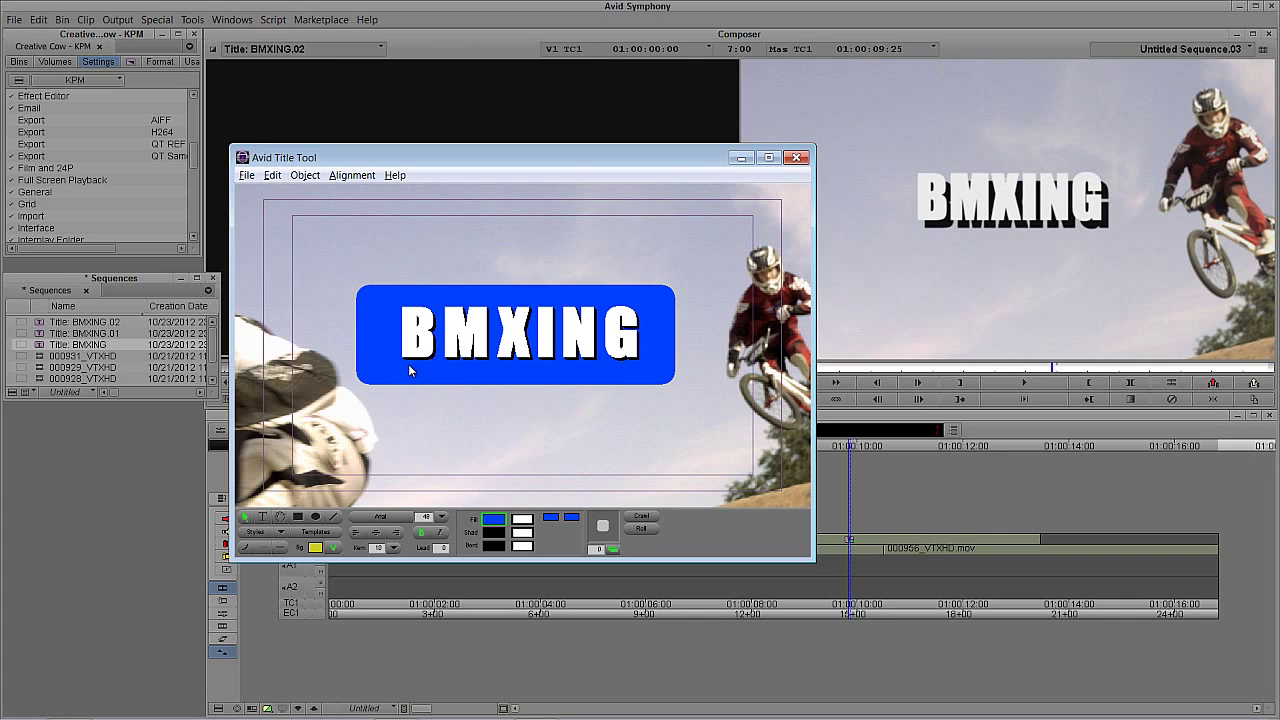
# Step: Set the BMXING text's size to 48 and move it above the blue rectangle
pyautogui.click(390, 340)
pyautogui.moveTo(433, 517); pyautogui.dragTo(419, 519)
pyautogui.write('48')
pyautogui.press('Return')
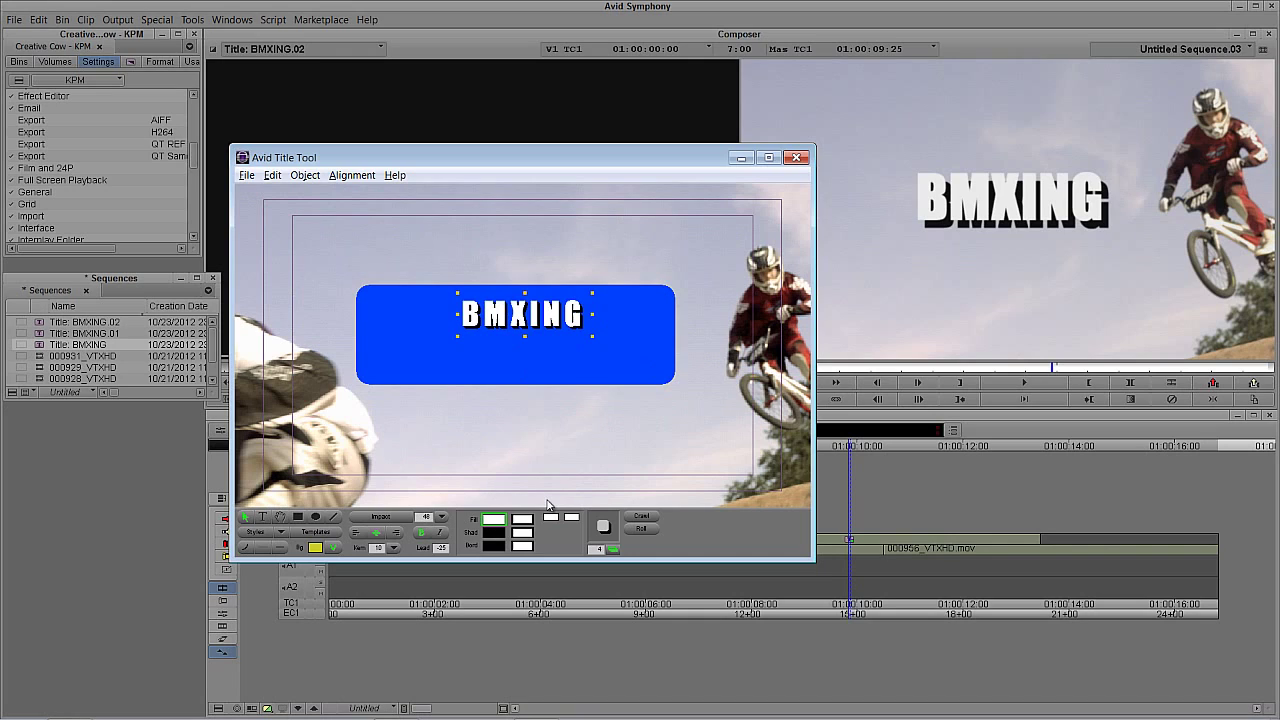
pyautogui.click(532, 314)
pyautogui.moveTo(533, 314); pyautogui.dragTo(619, 231)
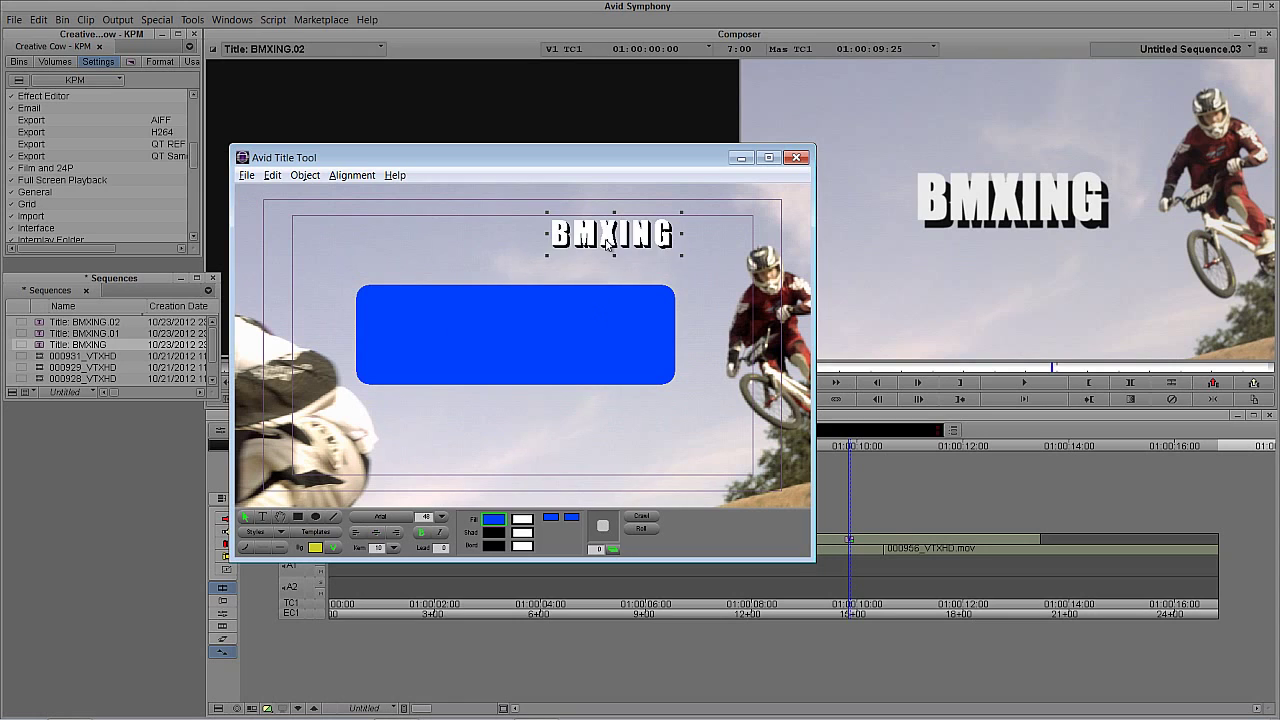
# Step: Replace the BMXING text with "1st Place" and leave text editing
pyautogui.doubleClick(602, 232)
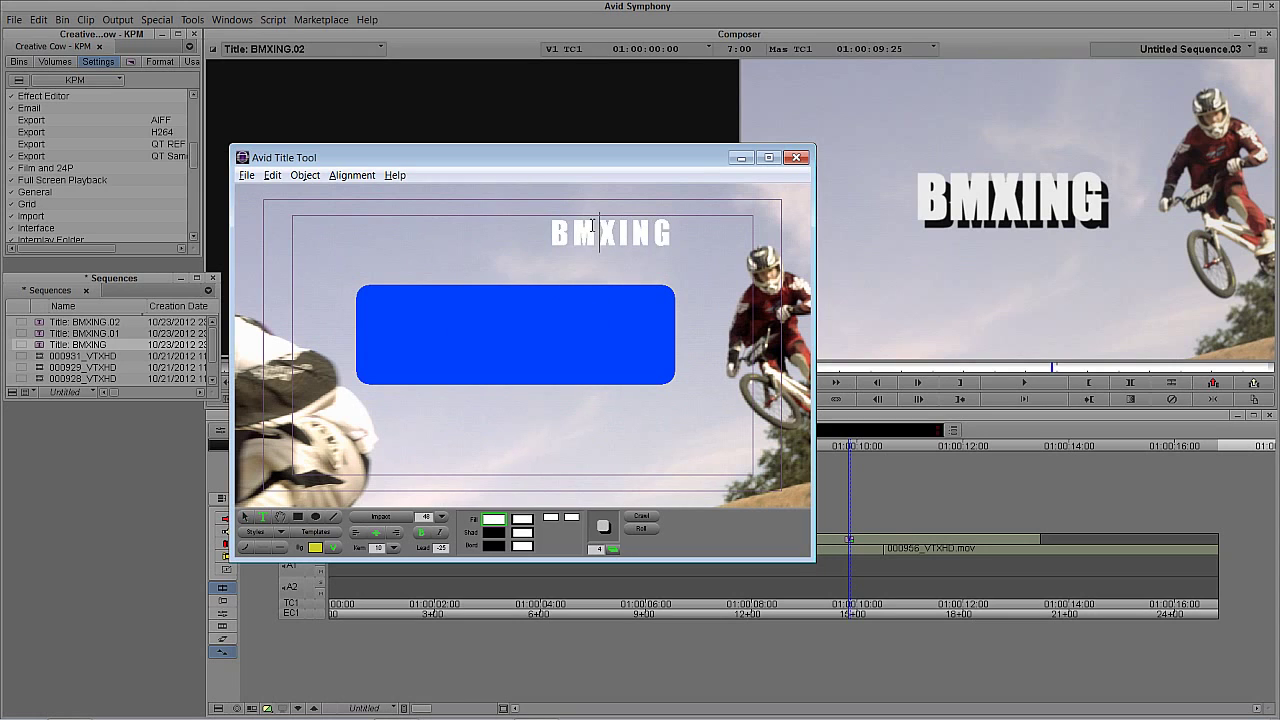
pyautogui.doubleClick(591, 229)
pyautogui.write('1s')
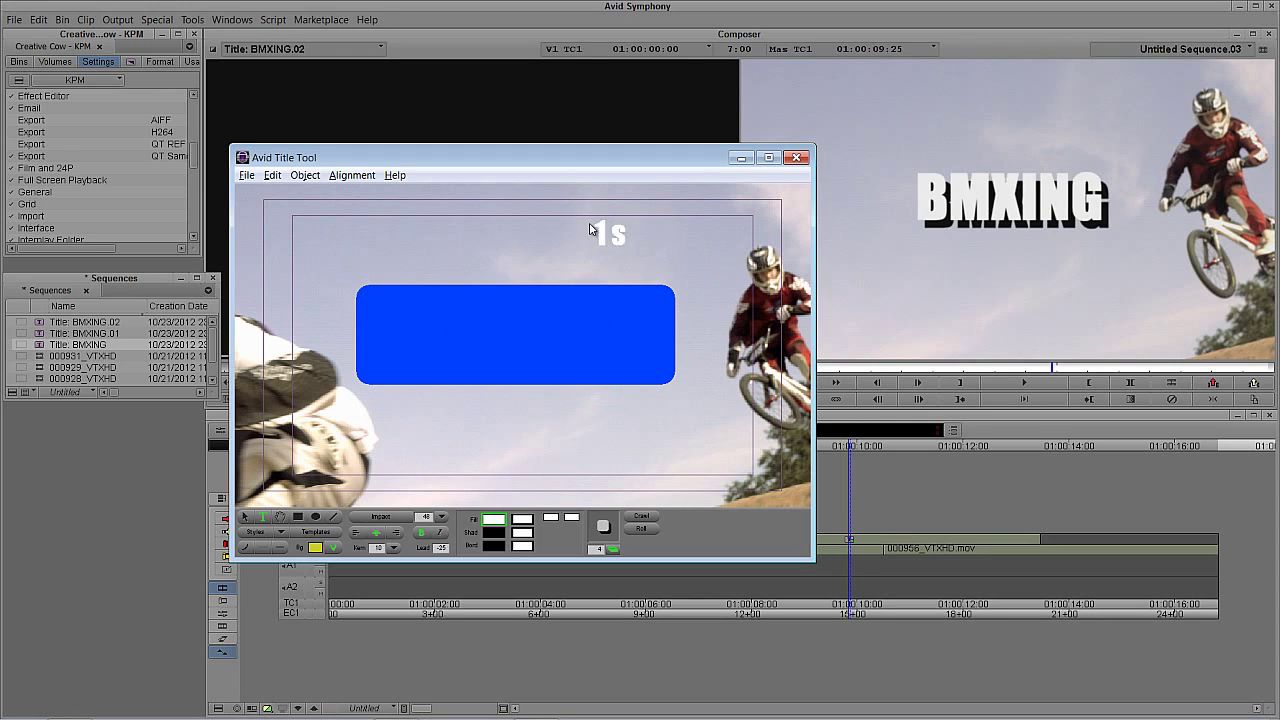
pyautogui.write('t Place')
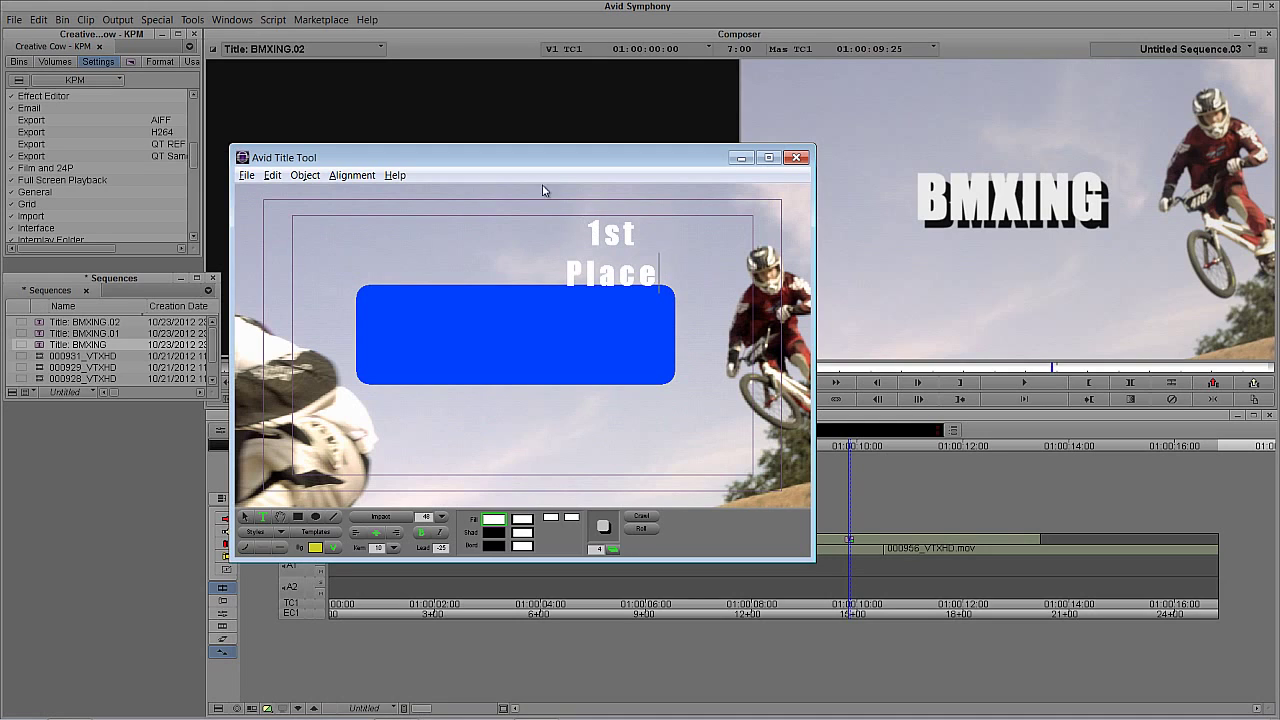
pyautogui.click(244, 518)
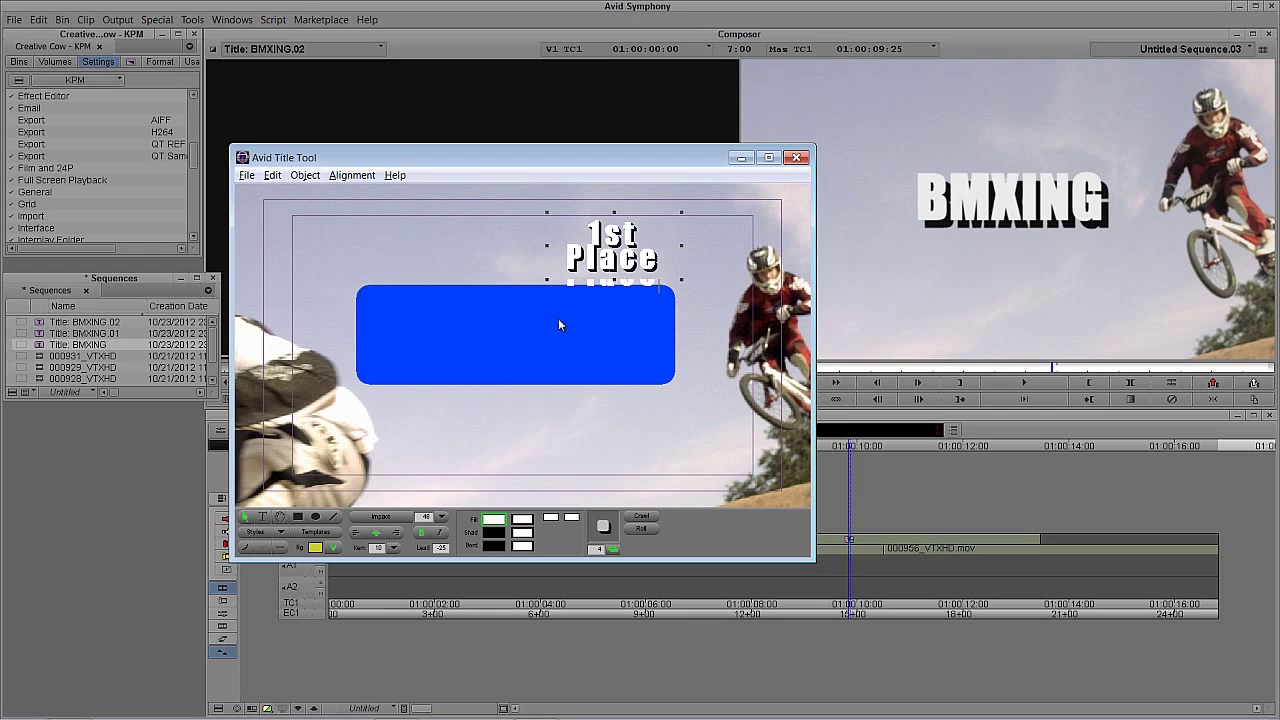
# Step: Set the "1st Place" text's kerning to 0 and widen its box so the text fits on one line
pyautogui.click(376, 548)
pyautogui.write('0')
pyautogui.press('Return')
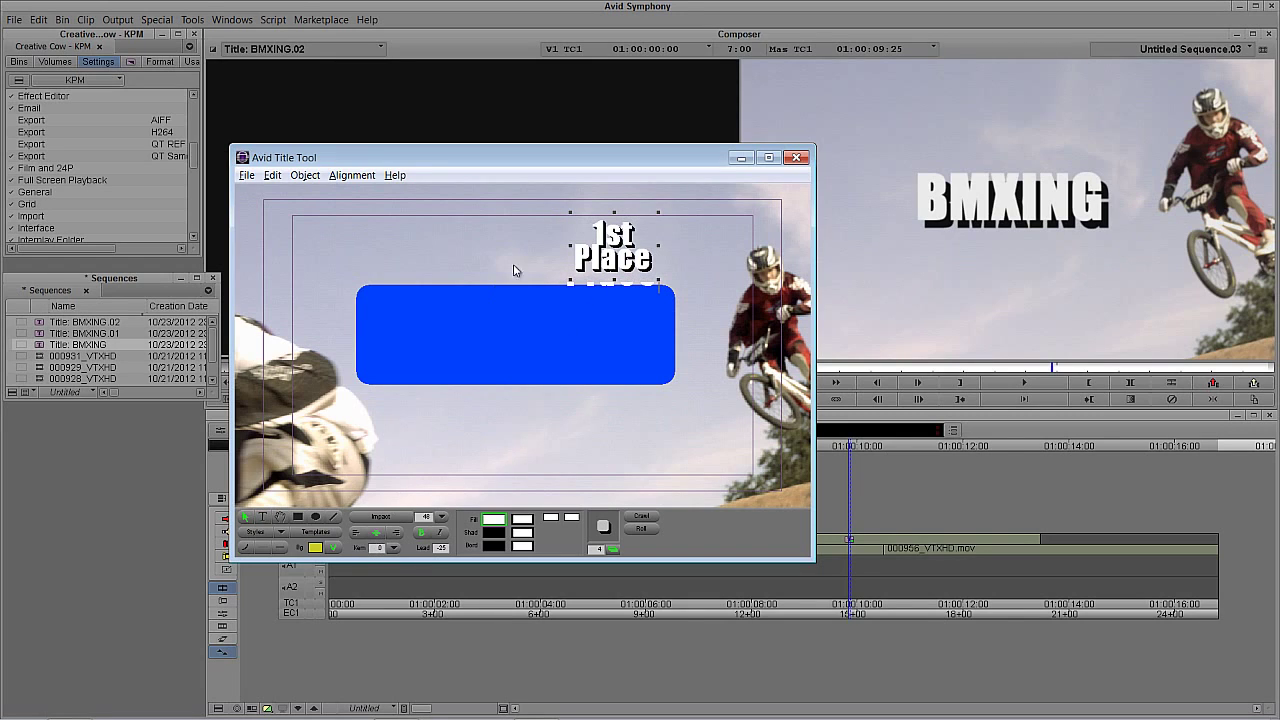
pyautogui.moveTo(658, 246); pyautogui.dragTo(753, 251)
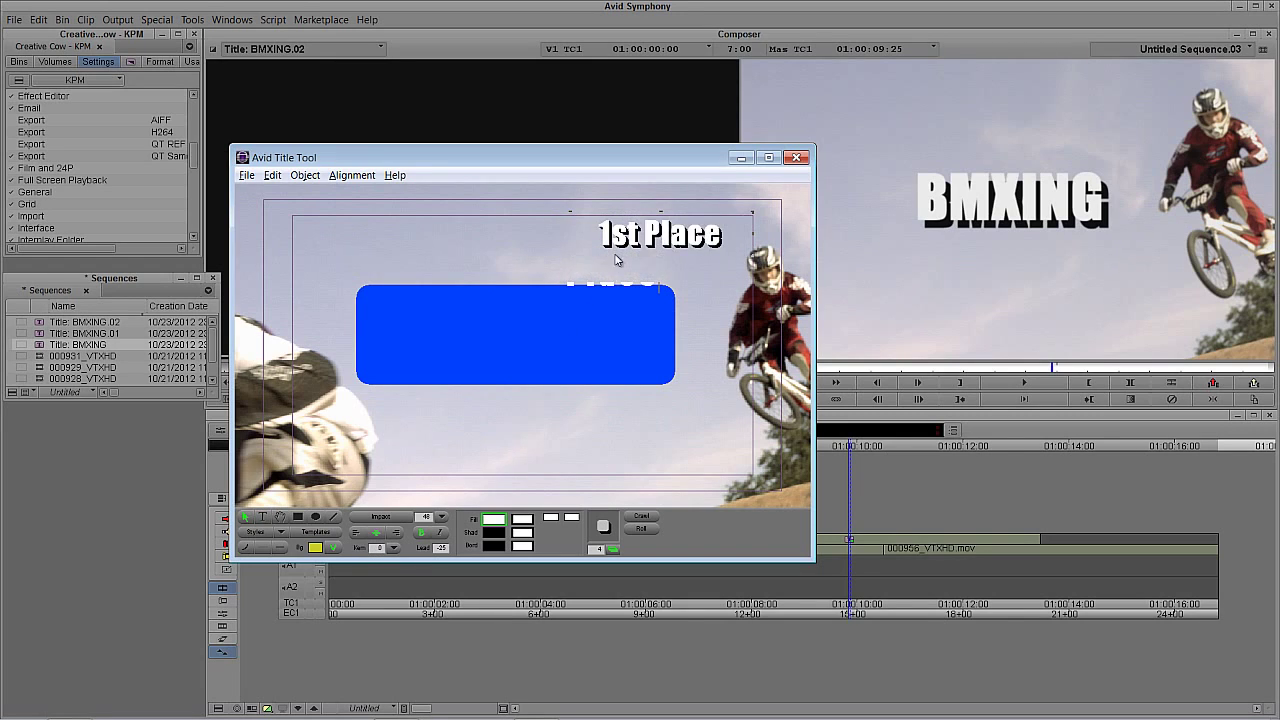
pyautogui.moveTo(566, 234); pyautogui.dragTo(474, 232)
# Step: Reshape the blue rectangle into a thin bar reaching the frame's left edge and place "1st Place" on its right end
pyautogui.click(536, 330)
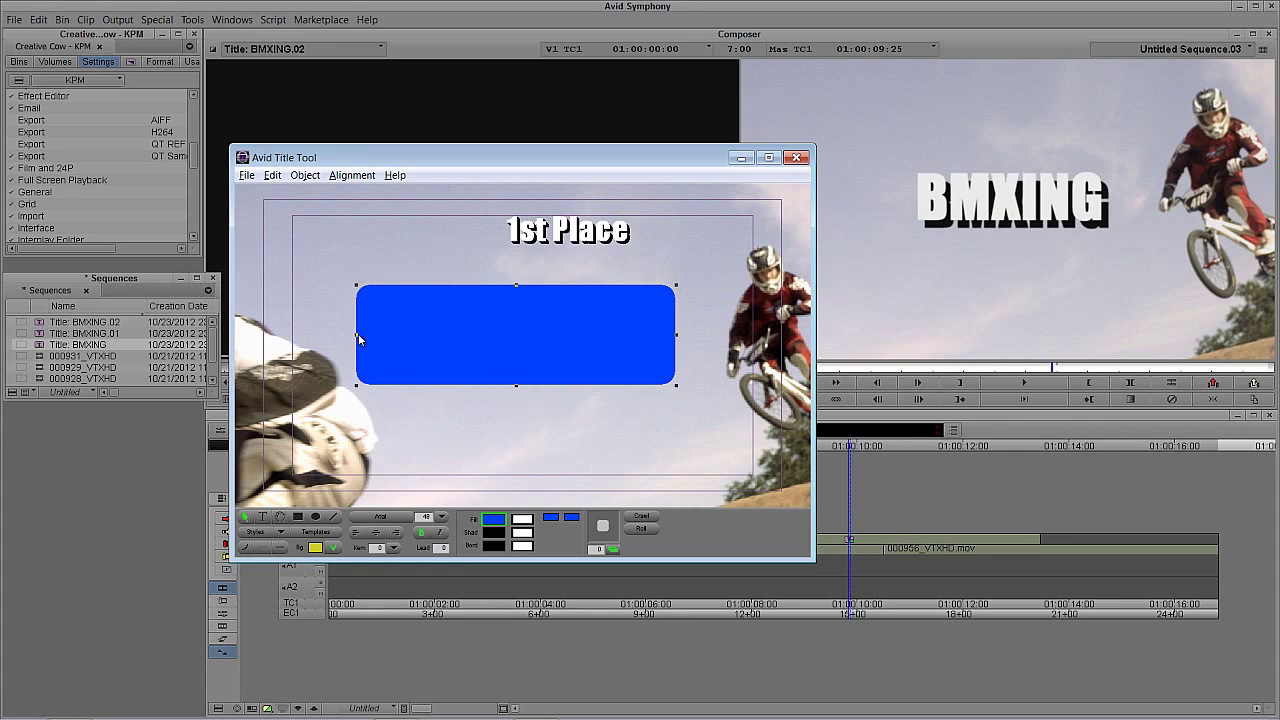
pyautogui.moveTo(360, 340); pyautogui.dragTo(236, 338)
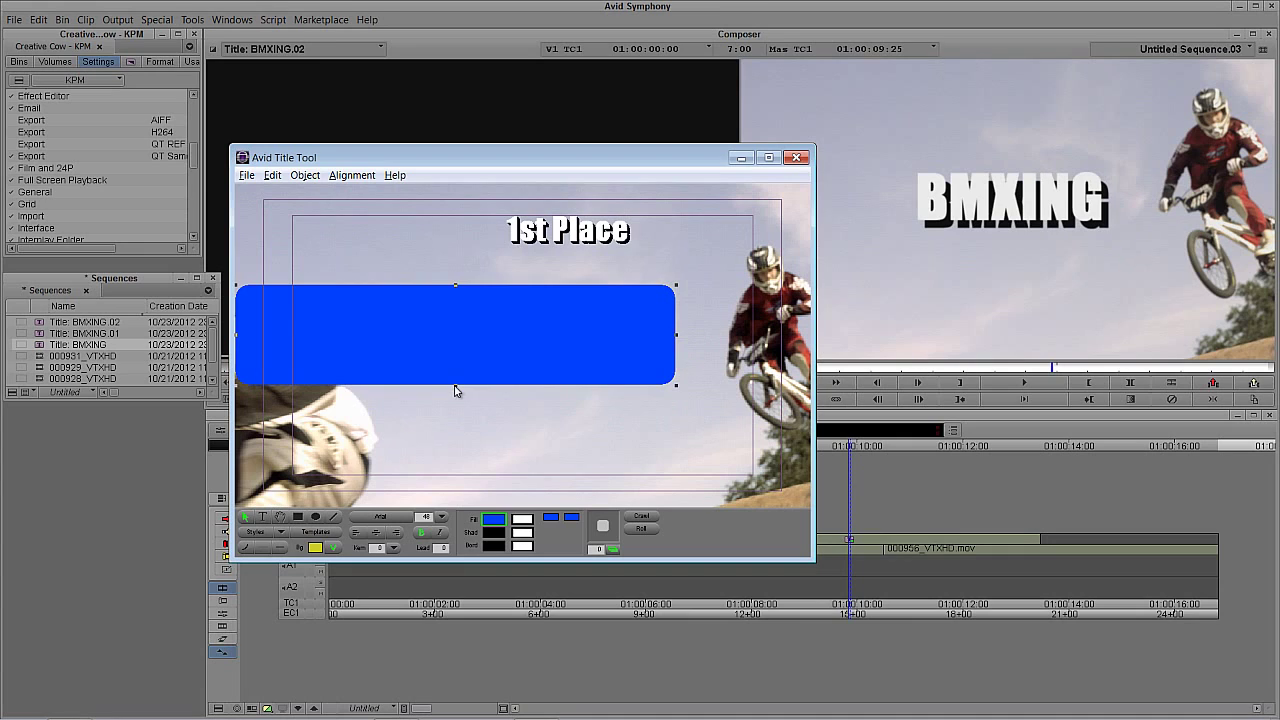
pyautogui.moveTo(455, 386); pyautogui.dragTo(456, 322)
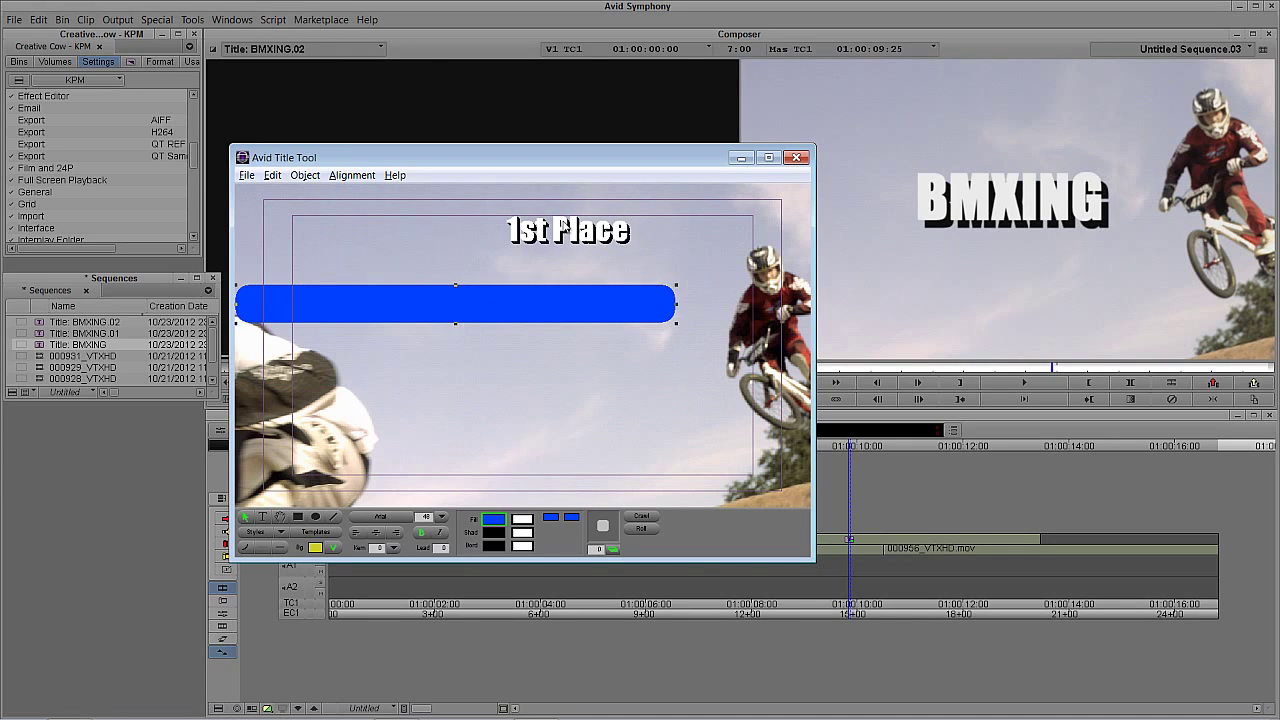
pyautogui.moveTo(563, 227); pyautogui.dragTo(611, 306)
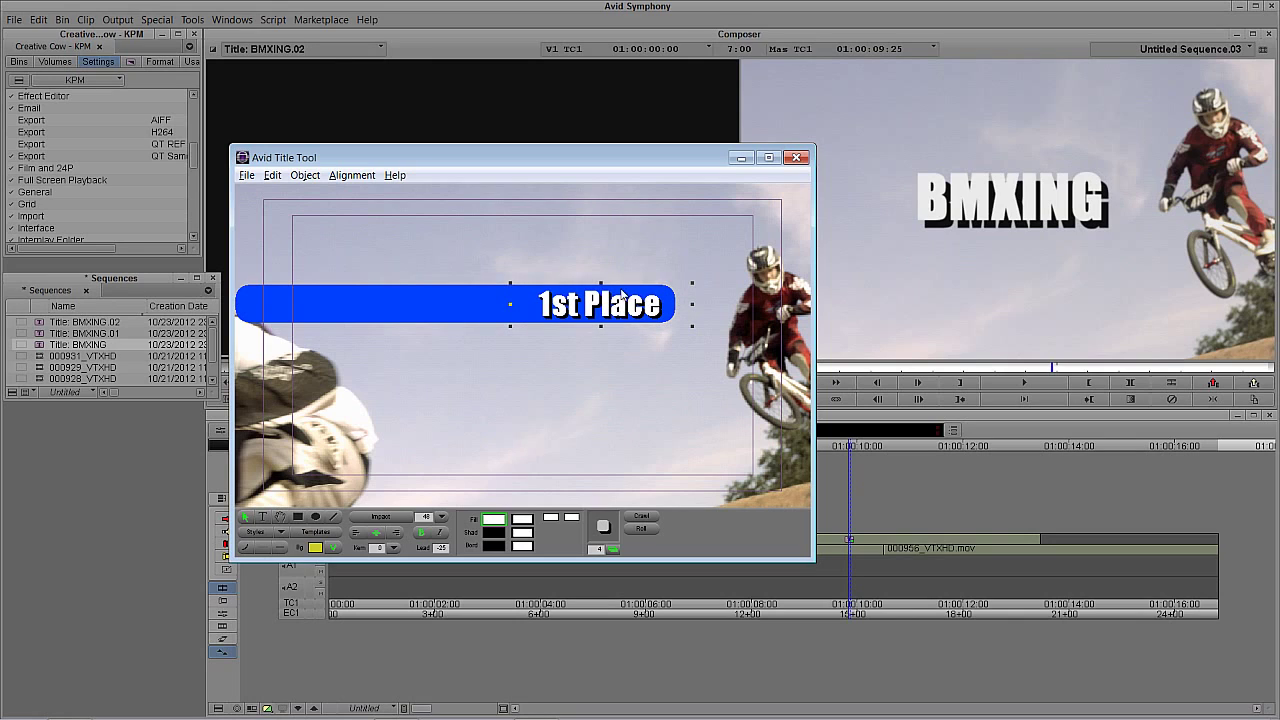
# Step: Move the bar with its "1st Place" text to the lower left of the frame and duplicate it into three staggered bars
pyautogui.moveTo(649, 253); pyautogui.dragTo(325, 388)
pyautogui.moveTo(420, 309); pyautogui.dragTo(412, 472)
pyautogui.hotkey('ctrl', 'v')
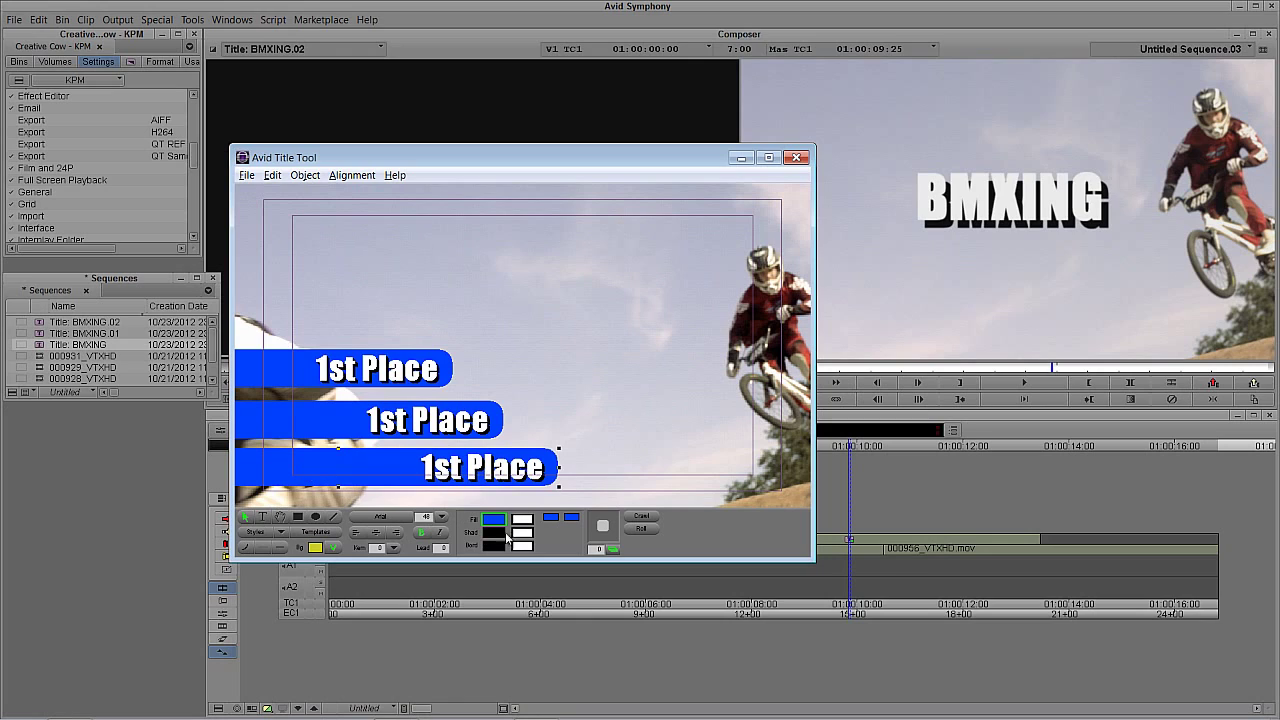
# Step: Change the fill of the lowest bar to red and of the middle bar to green
pyautogui.moveTo(494, 520); pyautogui.dragTo(532, 522)
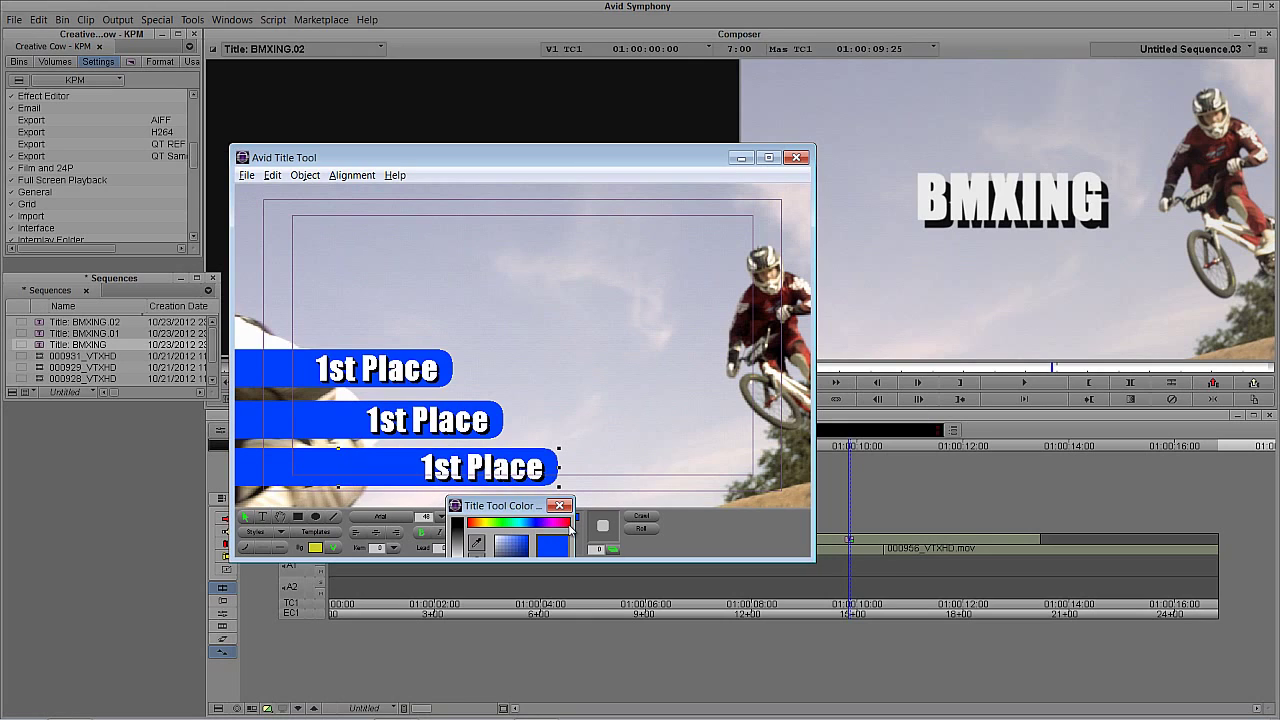
pyautogui.click(566, 522)
pyautogui.click(305, 438)
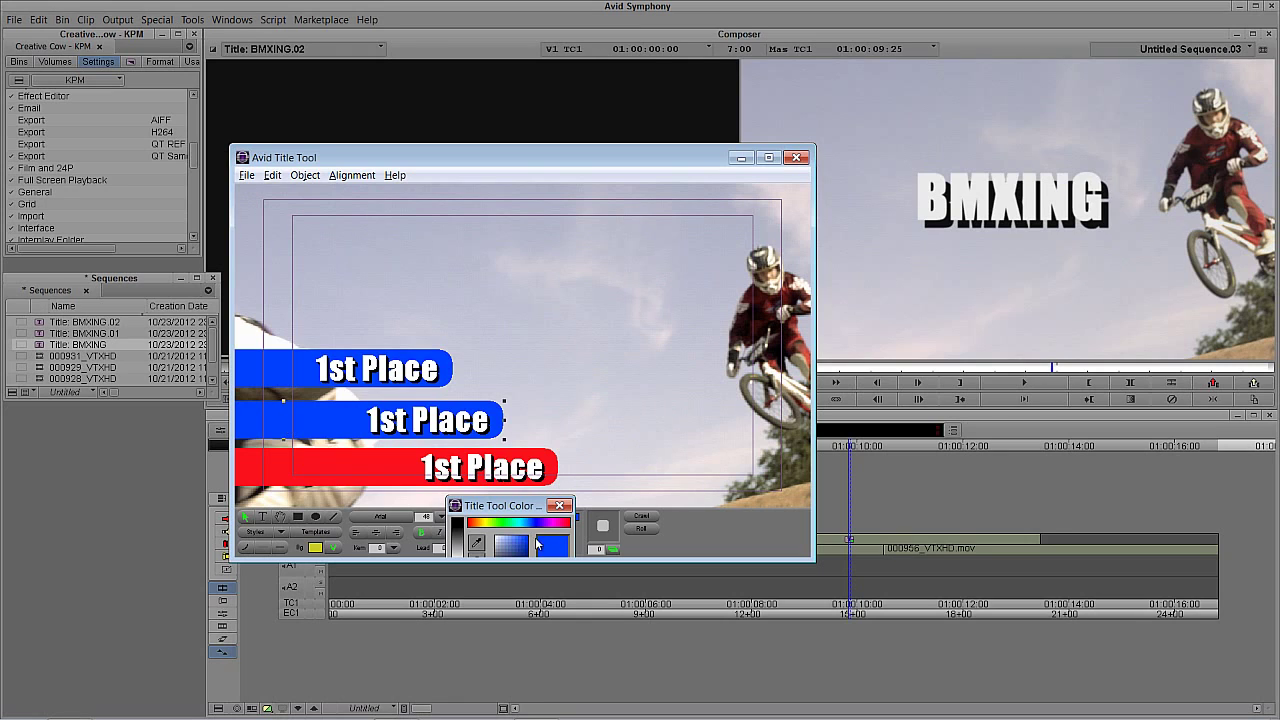
pyautogui.click(514, 523)
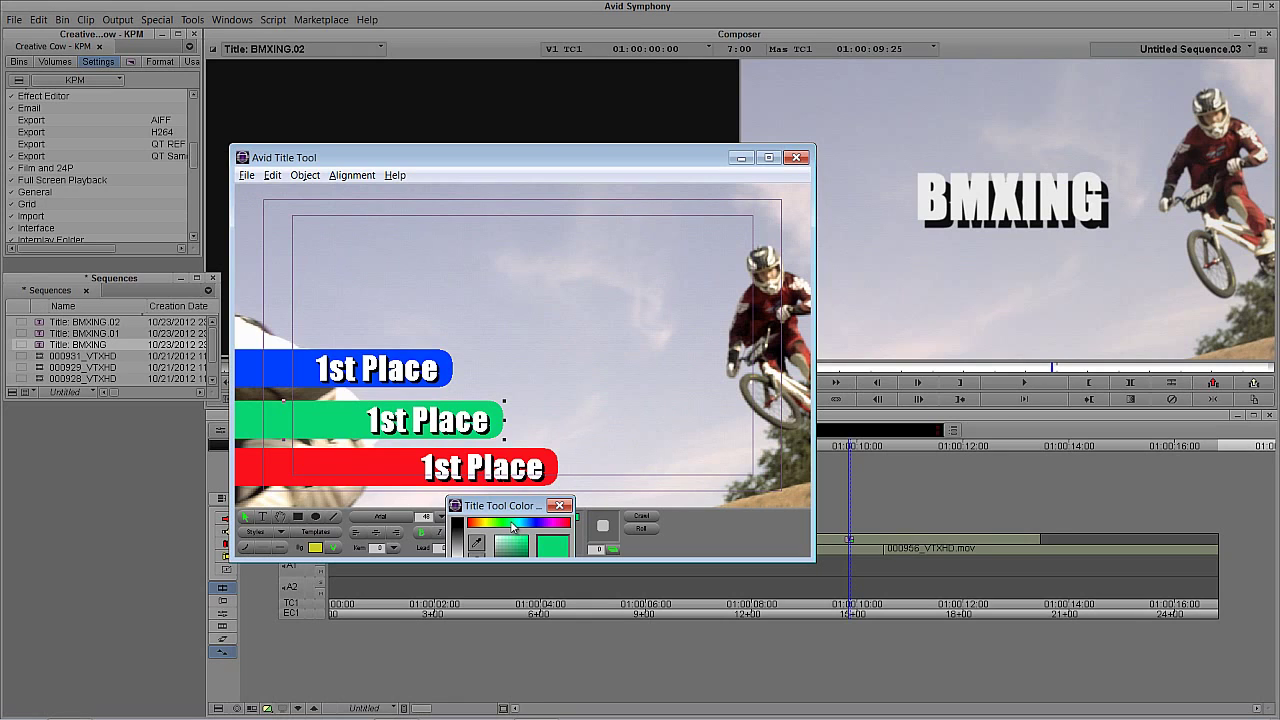
# Step: Change the text on the green bar to "2nd Place" and on the red bar to "3rd Place"
pyautogui.doubleClick(400, 422)
pyautogui.moveTo(380, 423); pyautogui.dragTo(372, 428)
pyautogui.write('2nd')
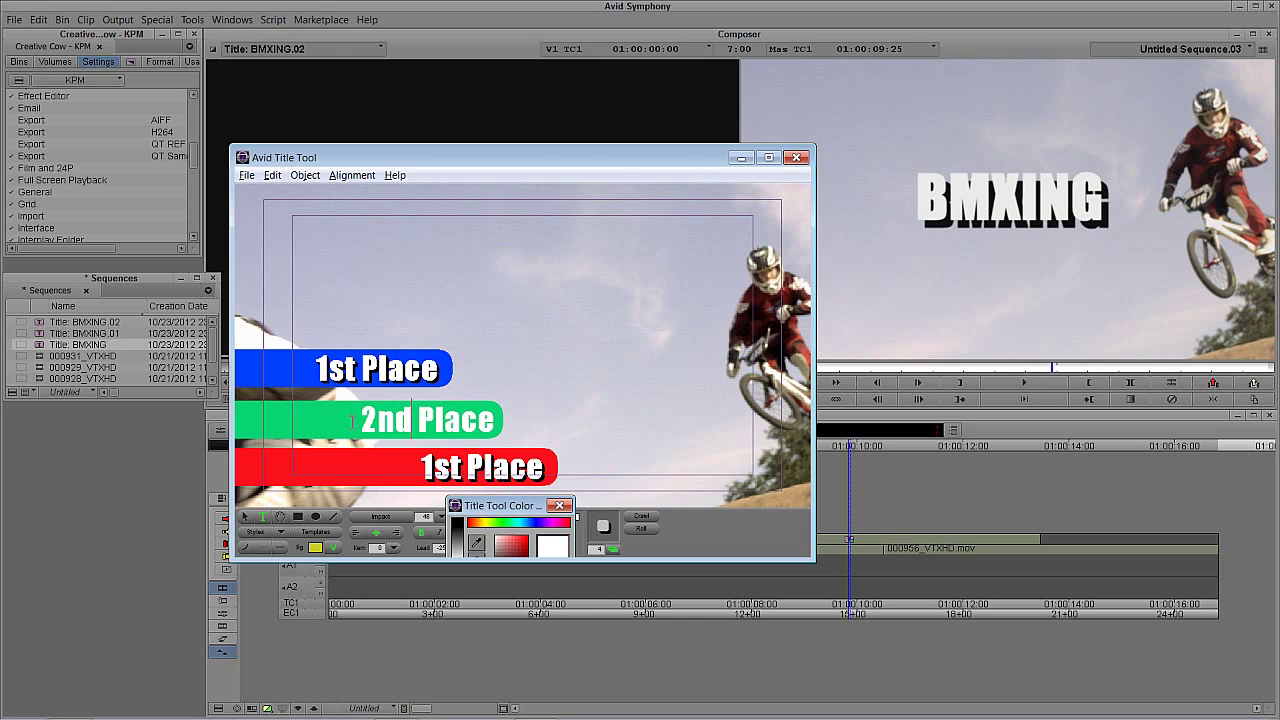
pyautogui.moveTo(462, 472); pyautogui.dragTo(424, 478)
pyautogui.write('3rd')
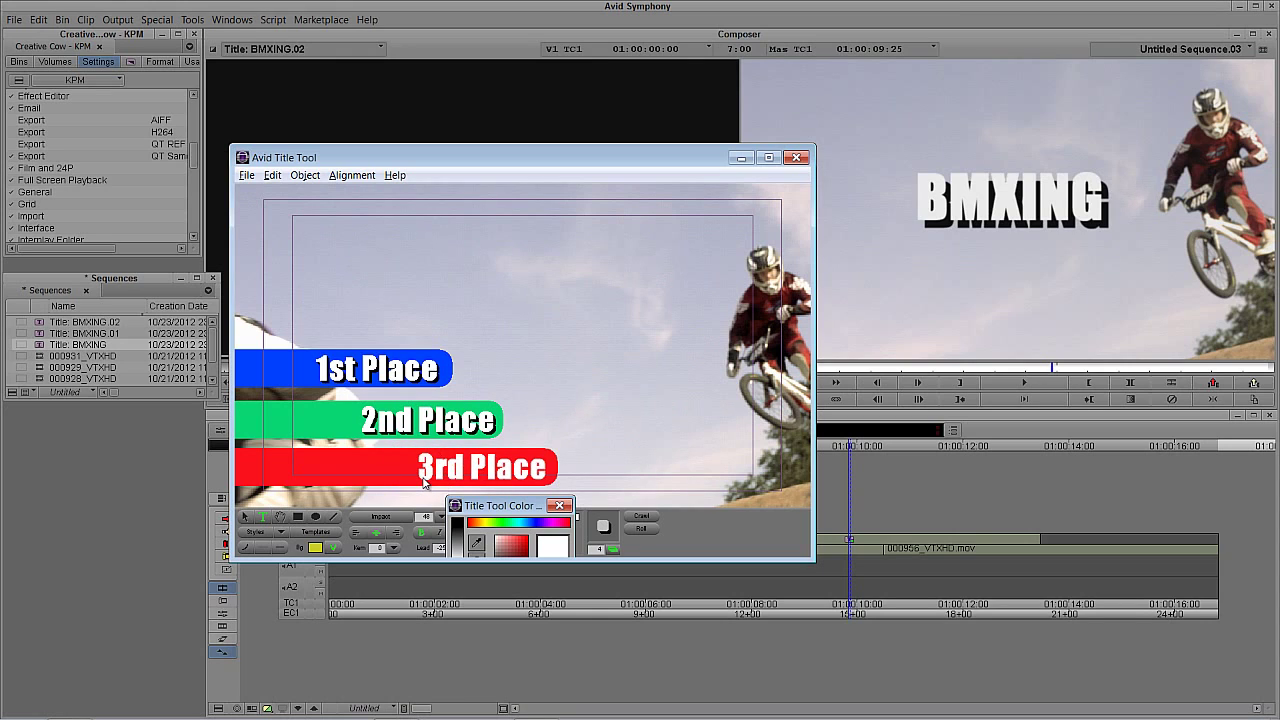
pyautogui.click(245, 517)
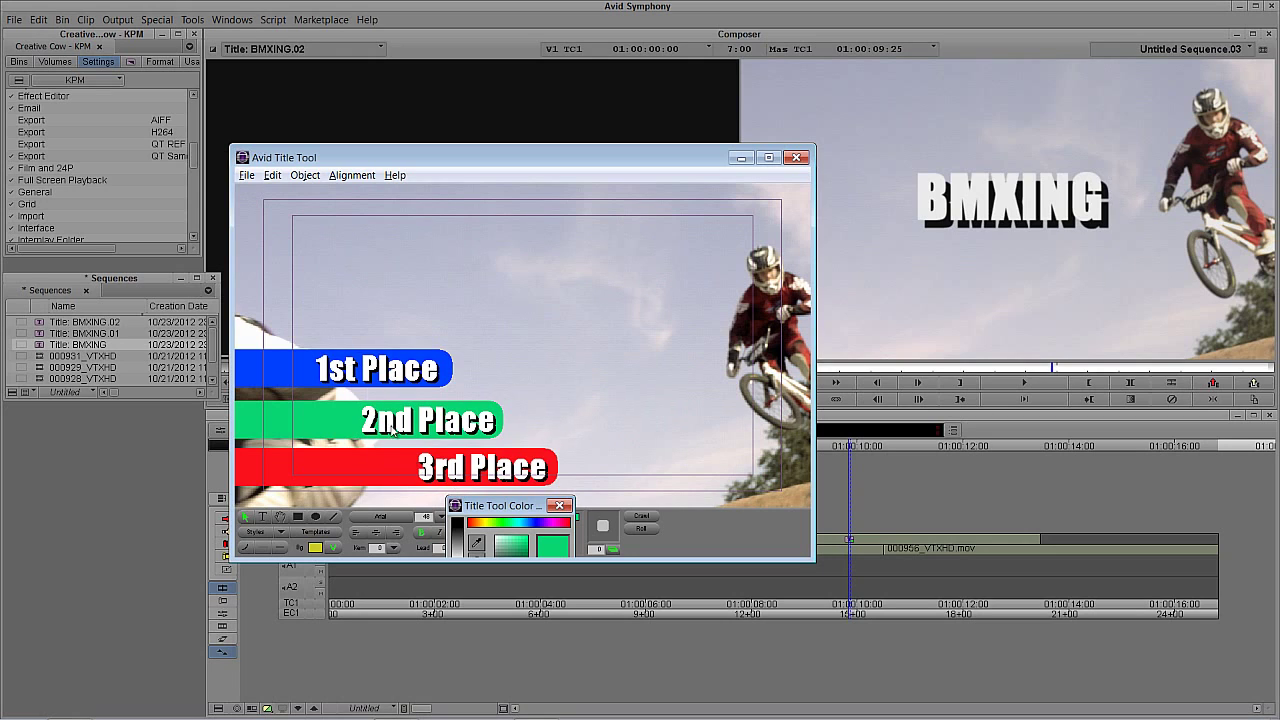
# Step: Close the title and save it
pyautogui.click(796, 157)
pyautogui.click(468, 382)
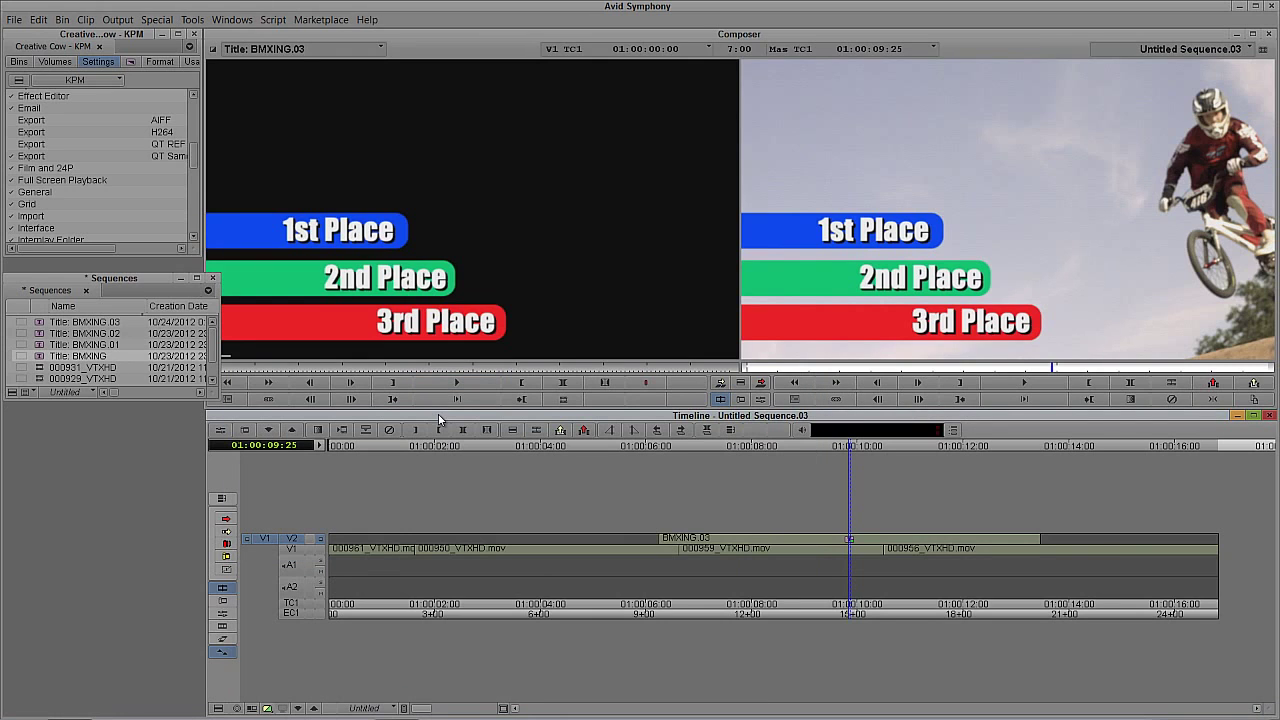
# Step: Add two new video tracks, V3 and V4, to the sequence
pyautogui.click(785, 537)
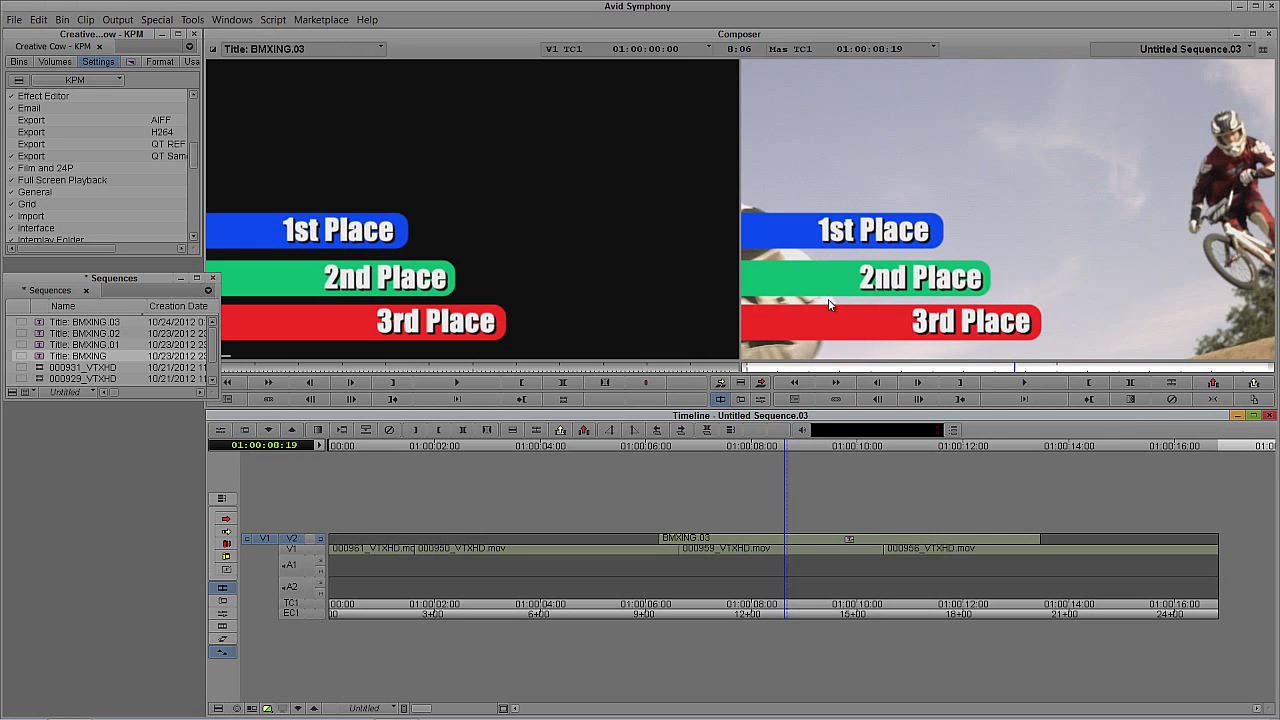
pyautogui.click(746, 544)
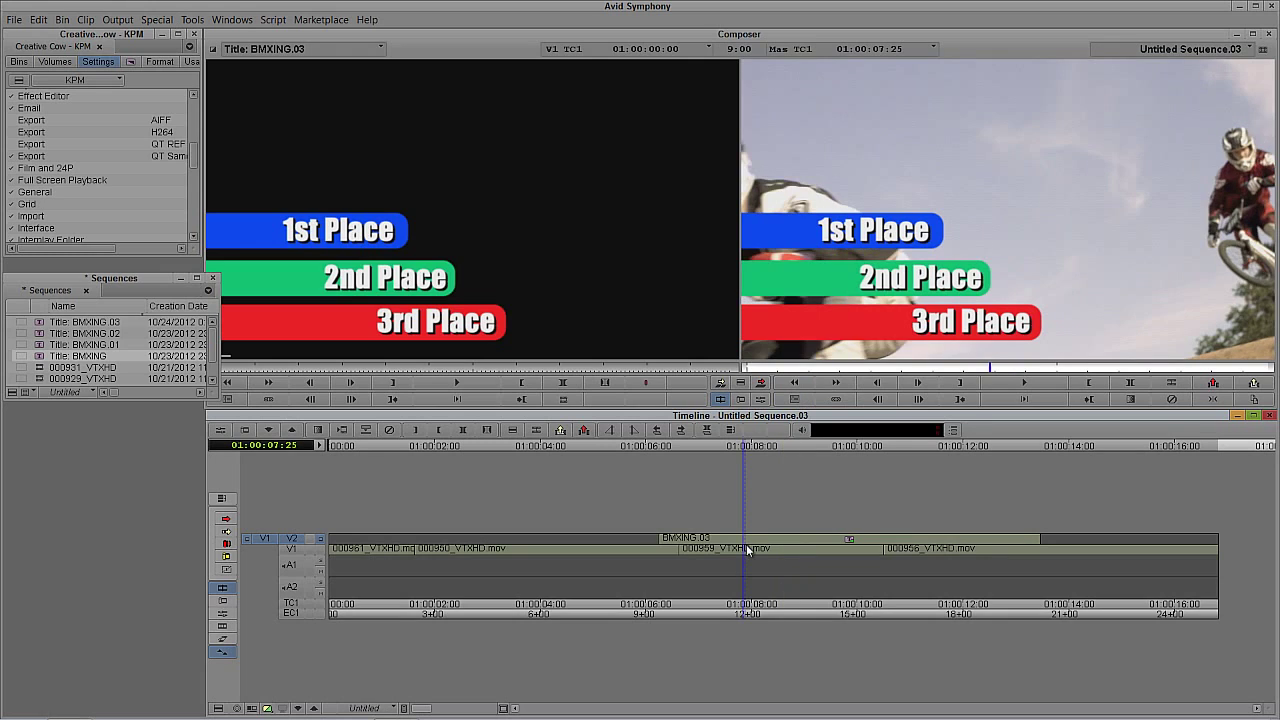
pyautogui.hotkey('ctrl', 'y')
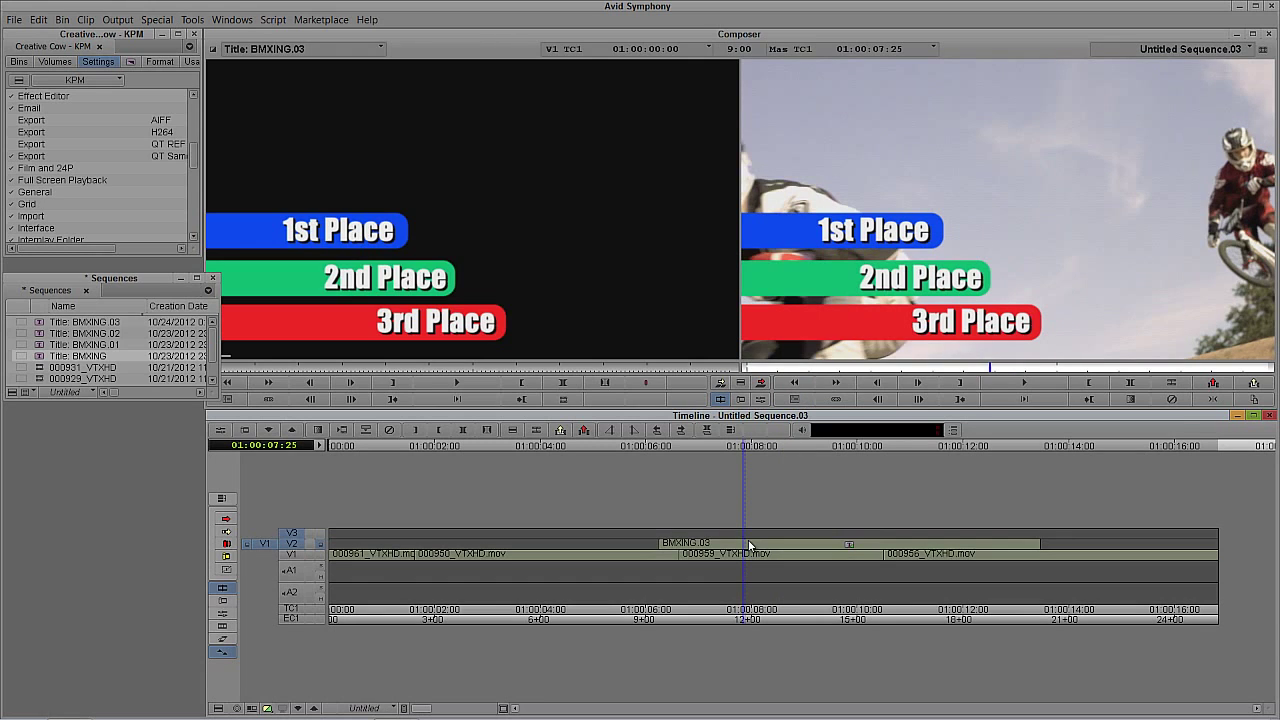
pyautogui.hotkey('ctrl', 'y')
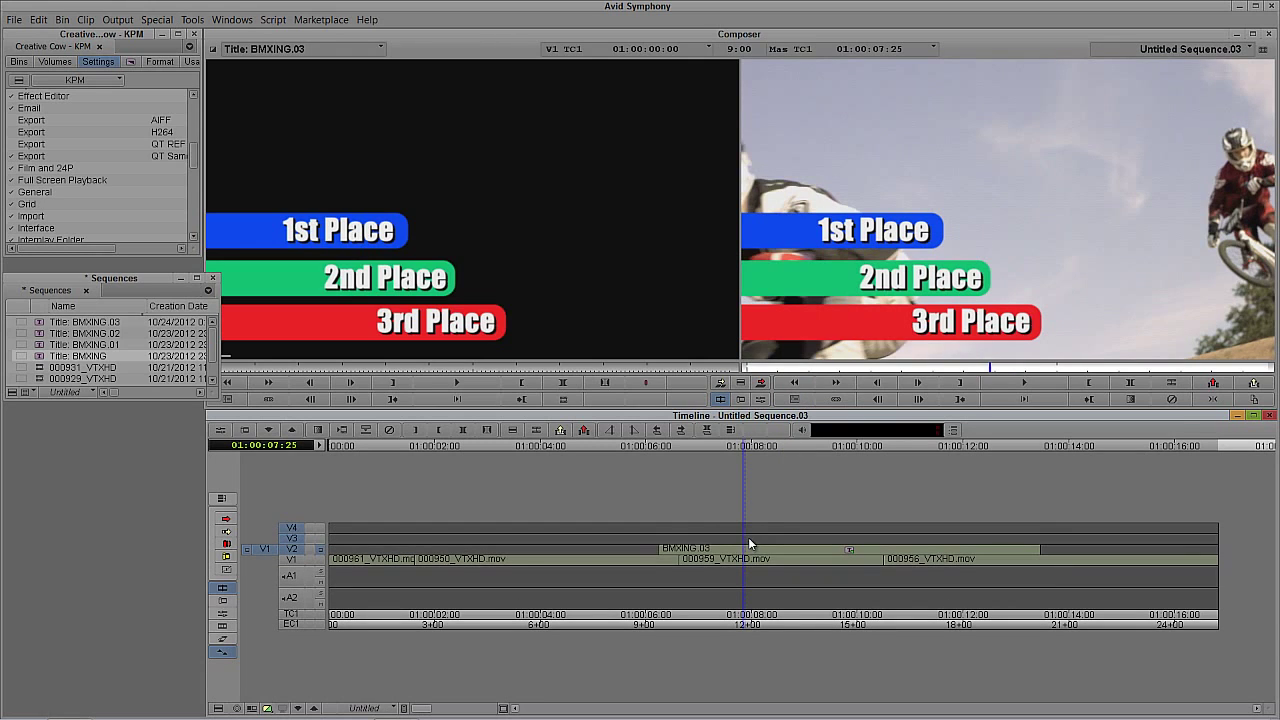
# Step: Mark the duration of the title clip on V2 and overwrite a copy of the title onto V3 directly above it
pyautogui.click(294, 528)
pyautogui.click(294, 528)
pyautogui.press('t')
pyautogui.click(296, 540)
pyautogui.click(370, 369)
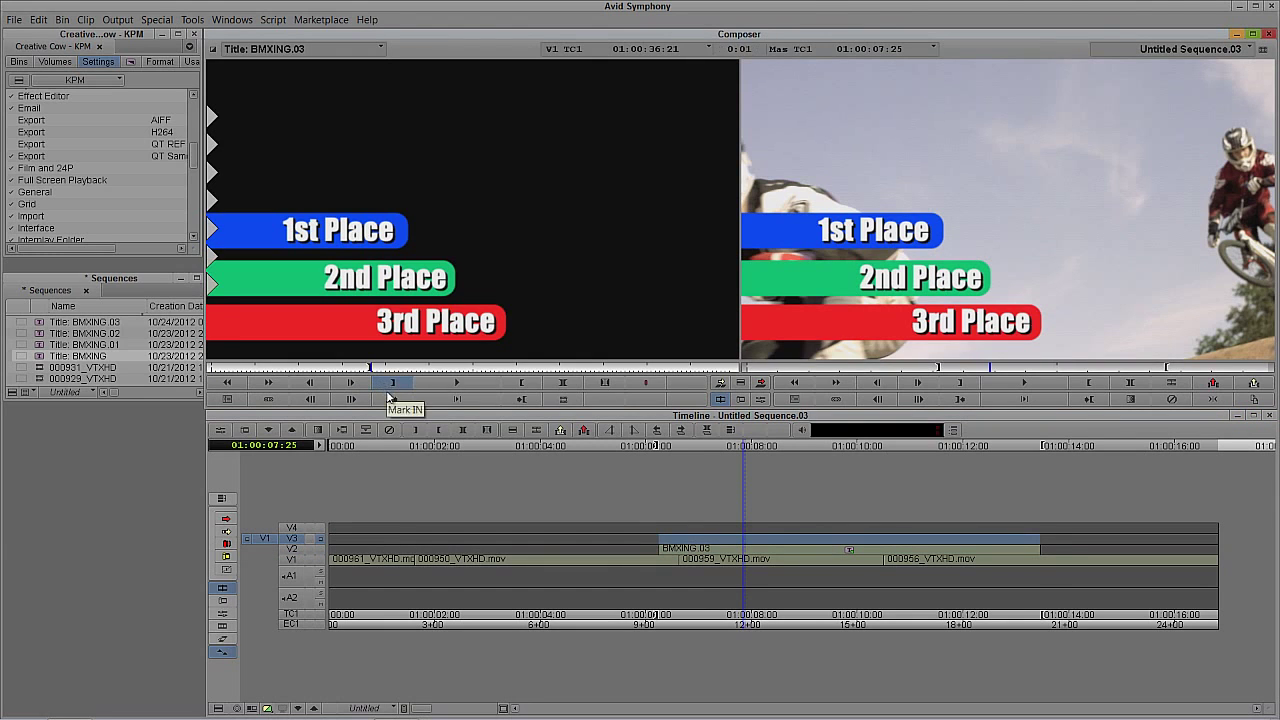
pyautogui.press('b')
pyautogui.click(733, 535)
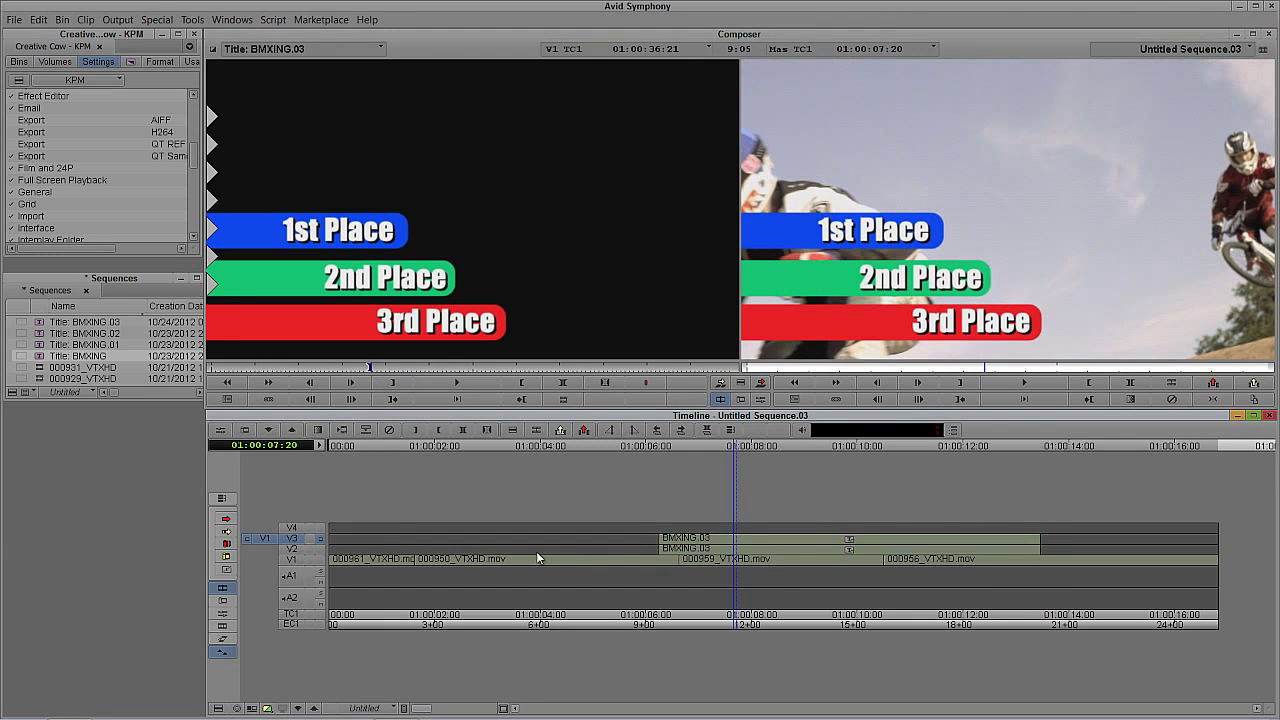
# Step: Overwrite another copy of the title onto V4, directly above the copies on V2 and V3, and park within the titles
pyautogui.click(300, 528)
pyautogui.click(298, 538)
pyautogui.press('b')
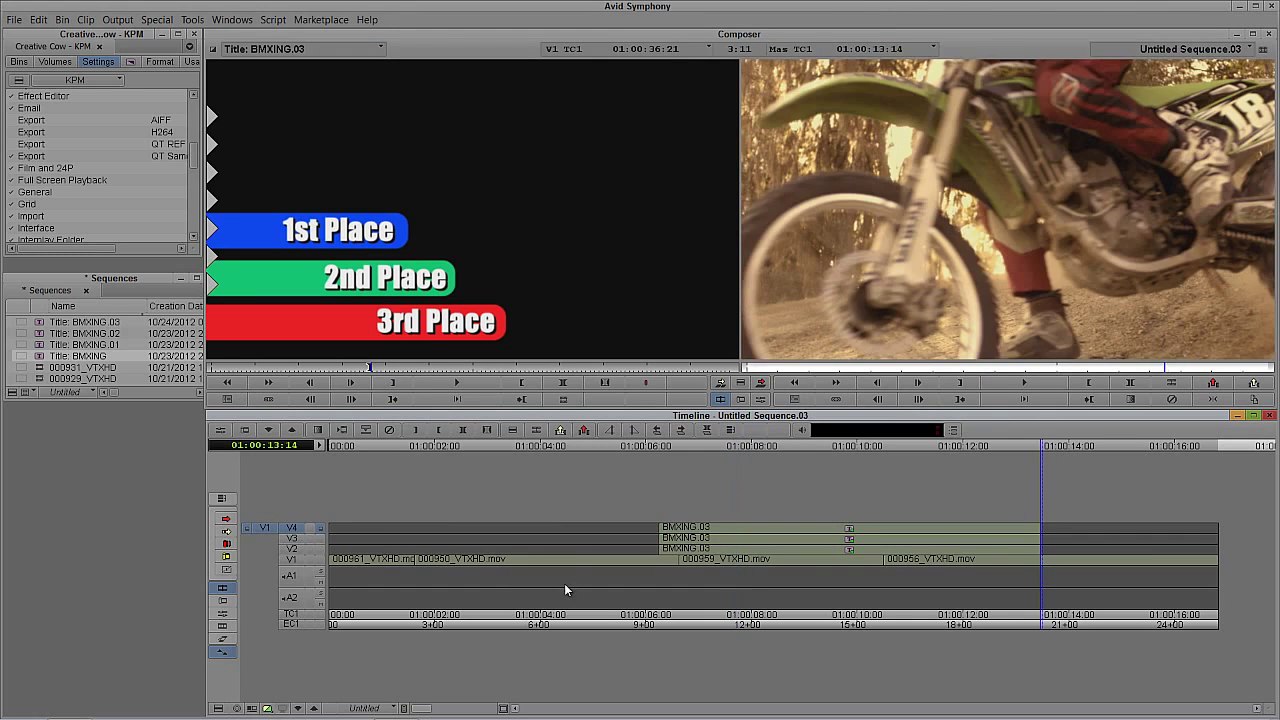
pyautogui.click(750, 558)
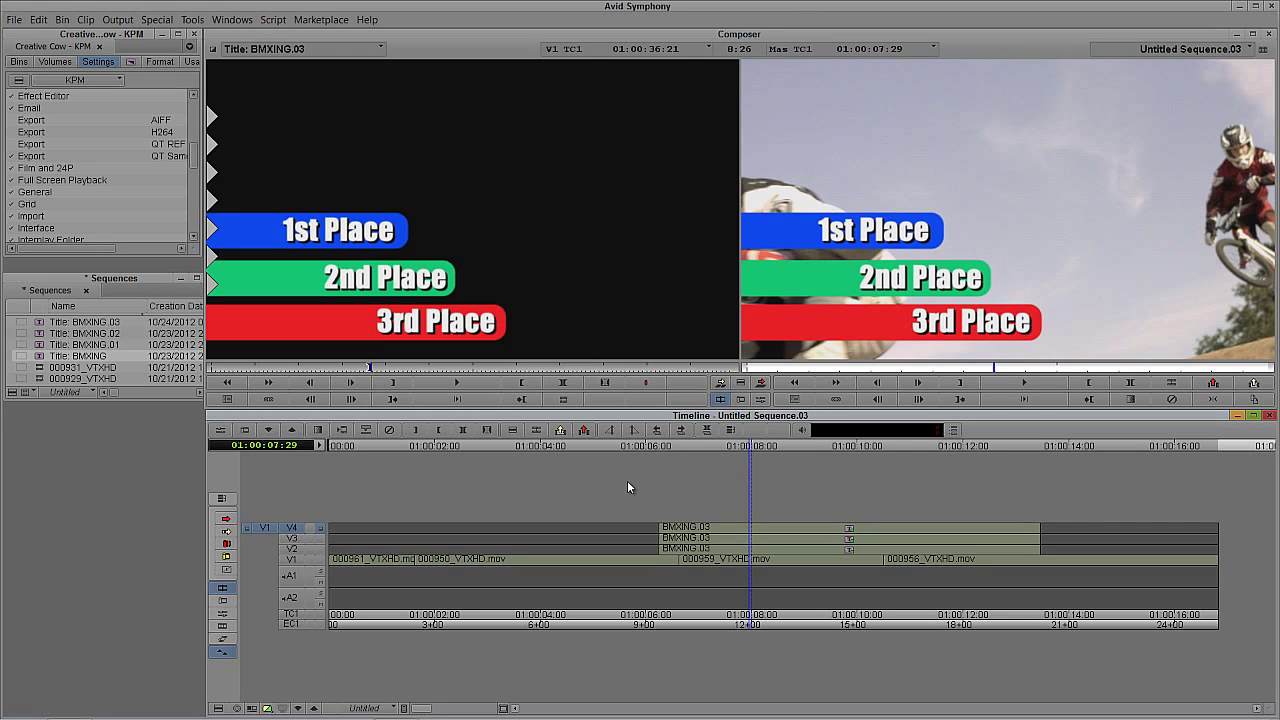
# Step: Solo V4 and crop the bottom of its title to -333 in the Effect Editor, leaving only the 1st Place bar
pyautogui.keyDown('ctrl'); pyautogui.click(319, 528); pyautogui.keyUp('ctrl')
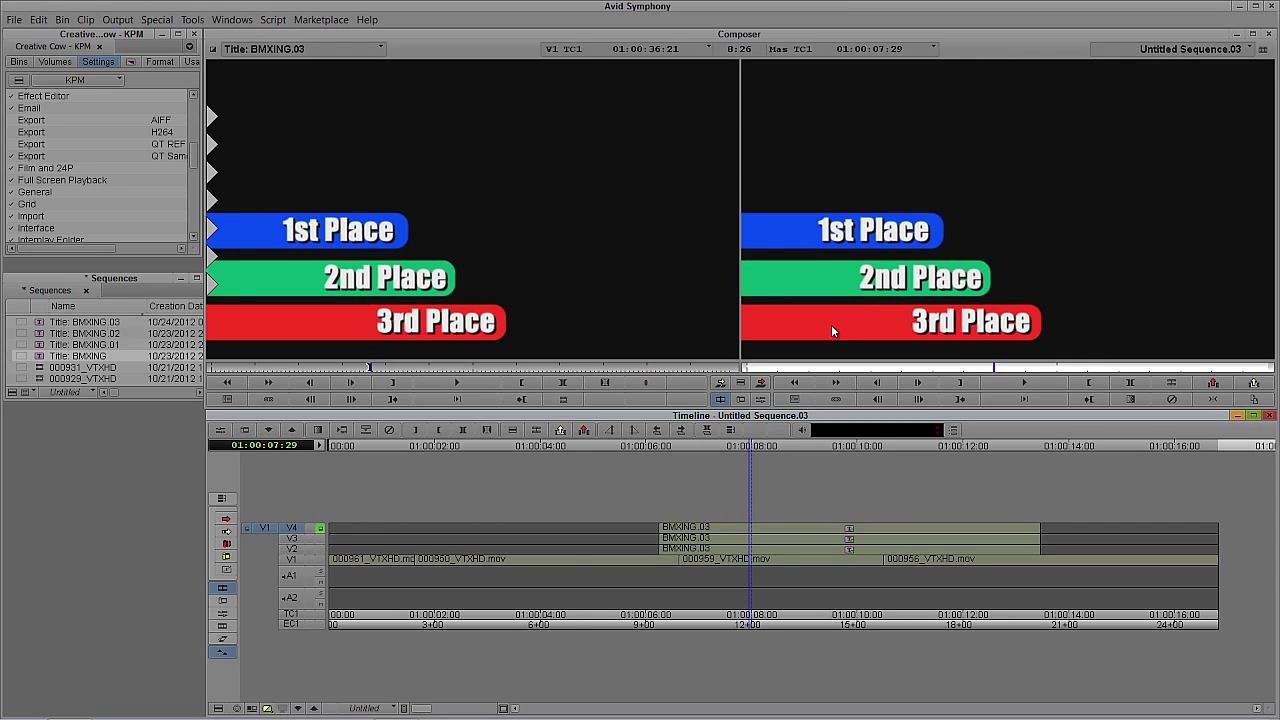
pyautogui.hotkey('shift', 'e')
pyautogui.moveTo(513, 104); pyautogui.dragTo(148, 131)
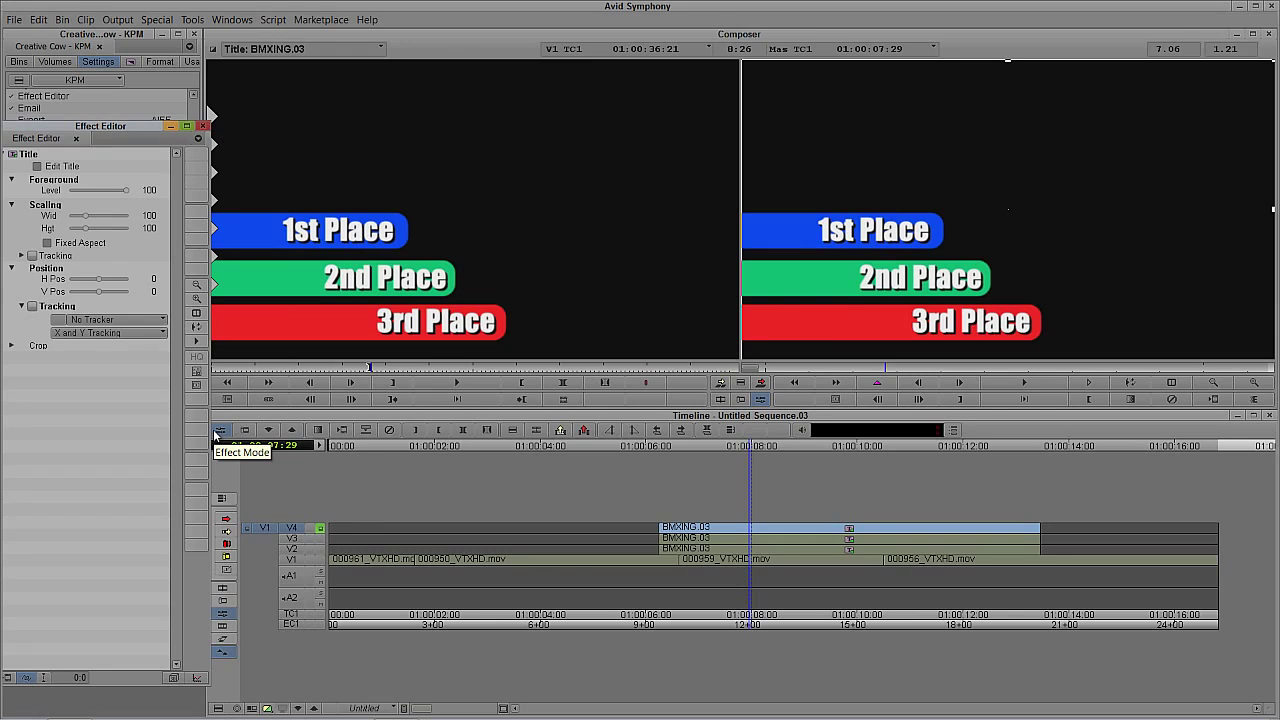
pyautogui.click(10, 347)
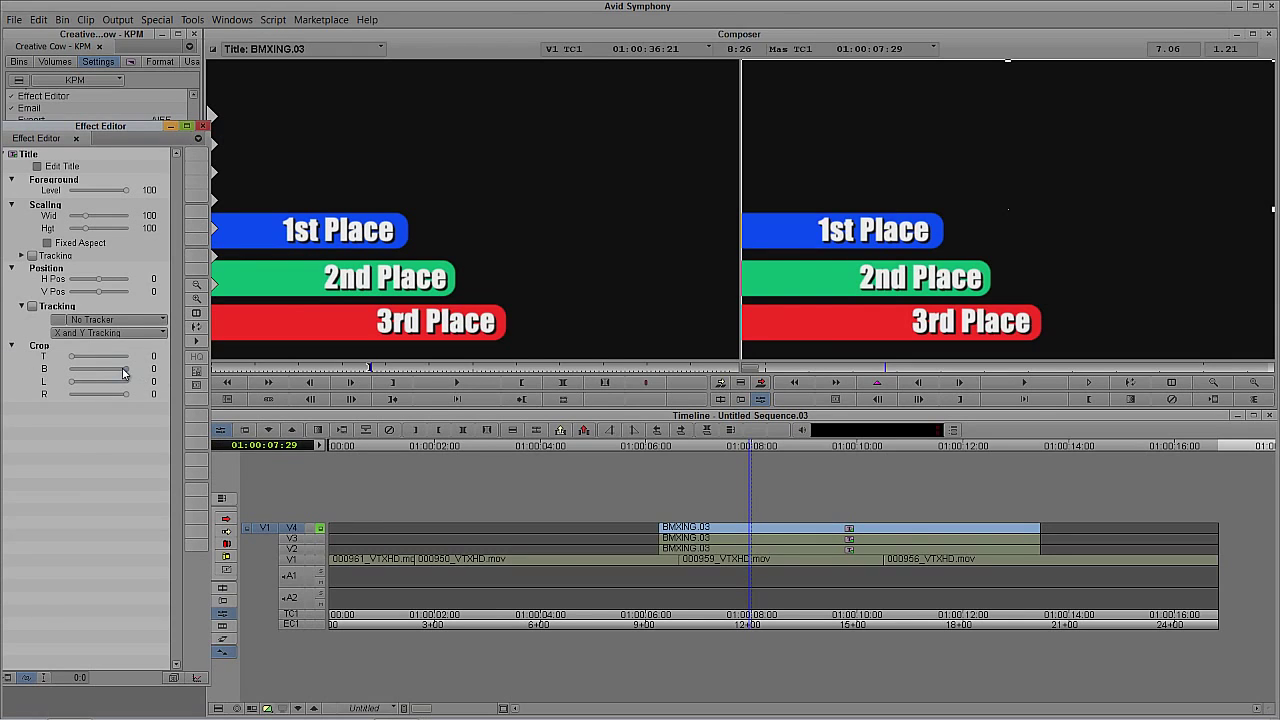
pyautogui.moveTo(125, 372); pyautogui.dragTo(106, 379)
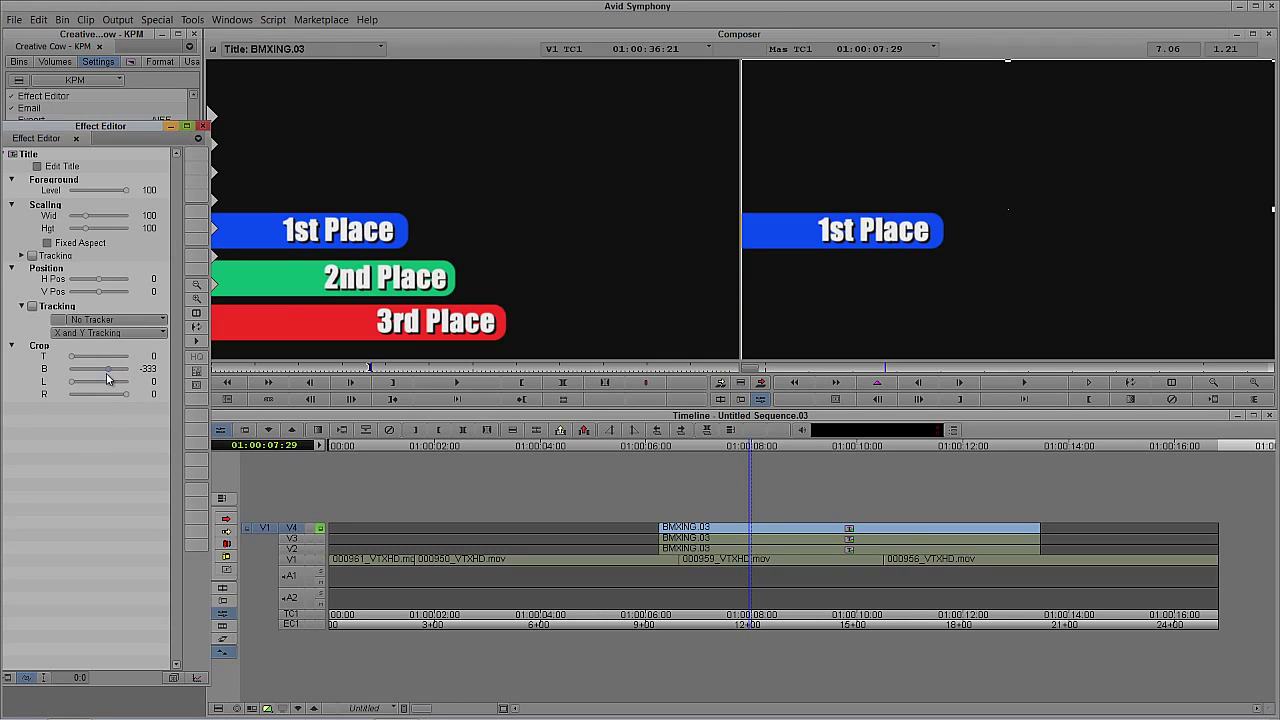
# Step: Solo V3 and crop its title to 628 at the top and -192 at the bottom, isolating the 2nd Place bar
pyautogui.click(319, 538)
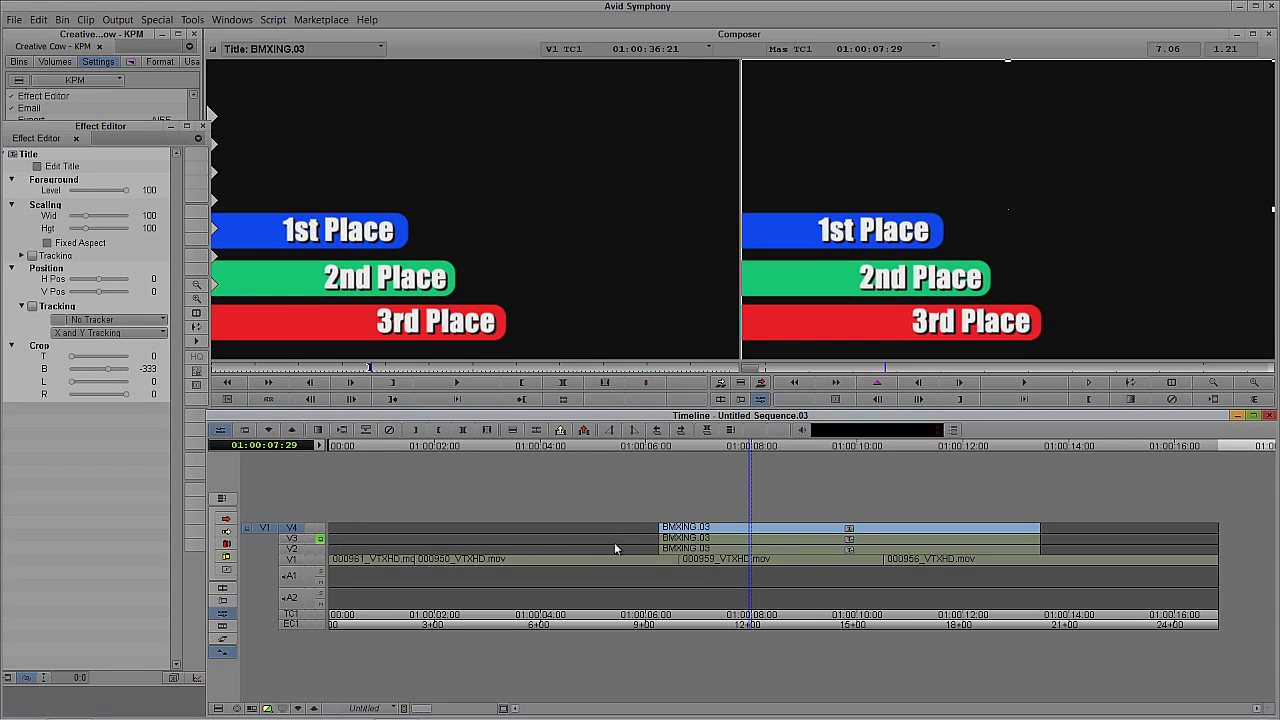
pyautogui.click(706, 540)
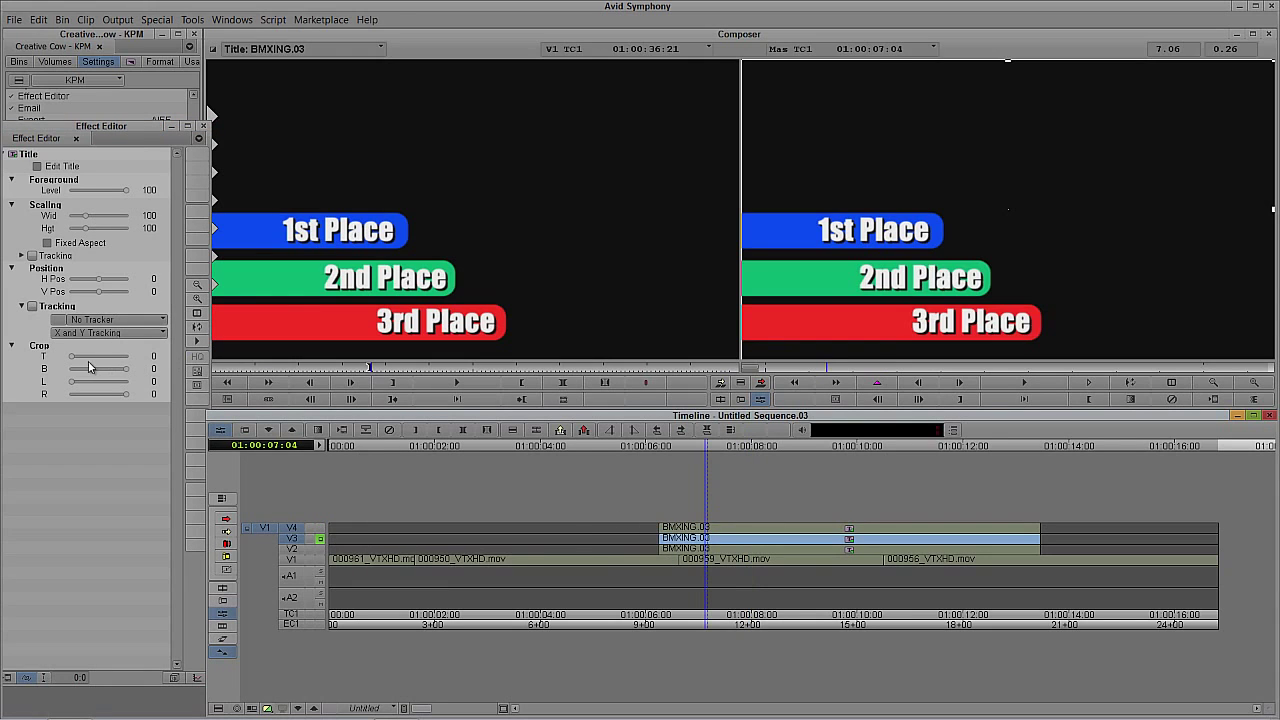
pyautogui.moveTo(74, 358); pyautogui.dragTo(106, 357)
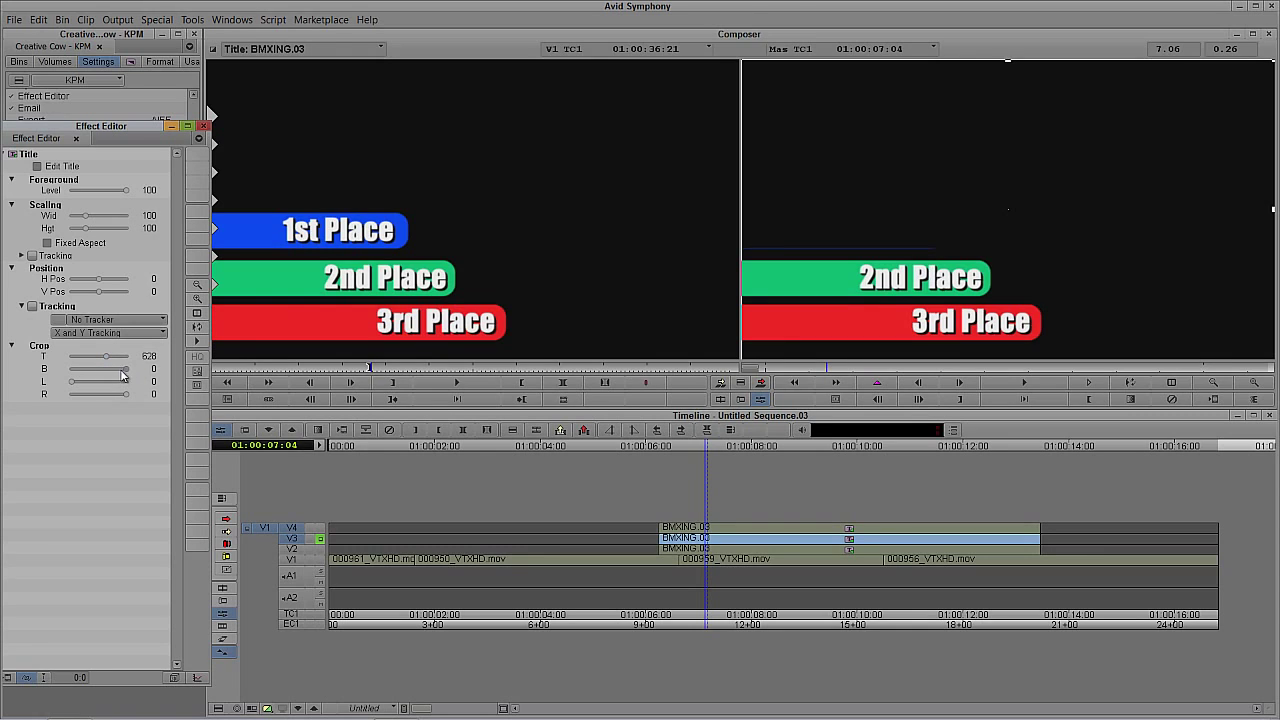
pyautogui.moveTo(125, 369); pyautogui.dragTo(115, 379)
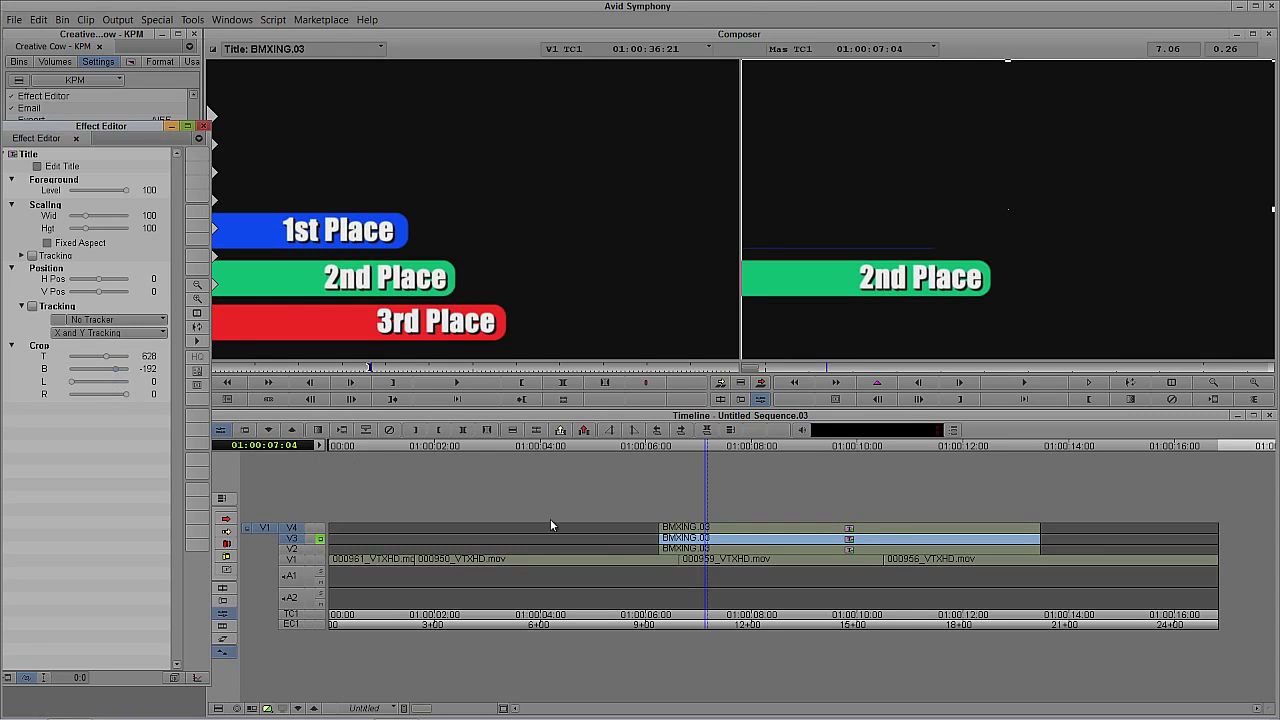
# Step: Solo V2 and crop the top of its title to 794, leaving only the 3rd Place bar
pyautogui.click(320, 550)
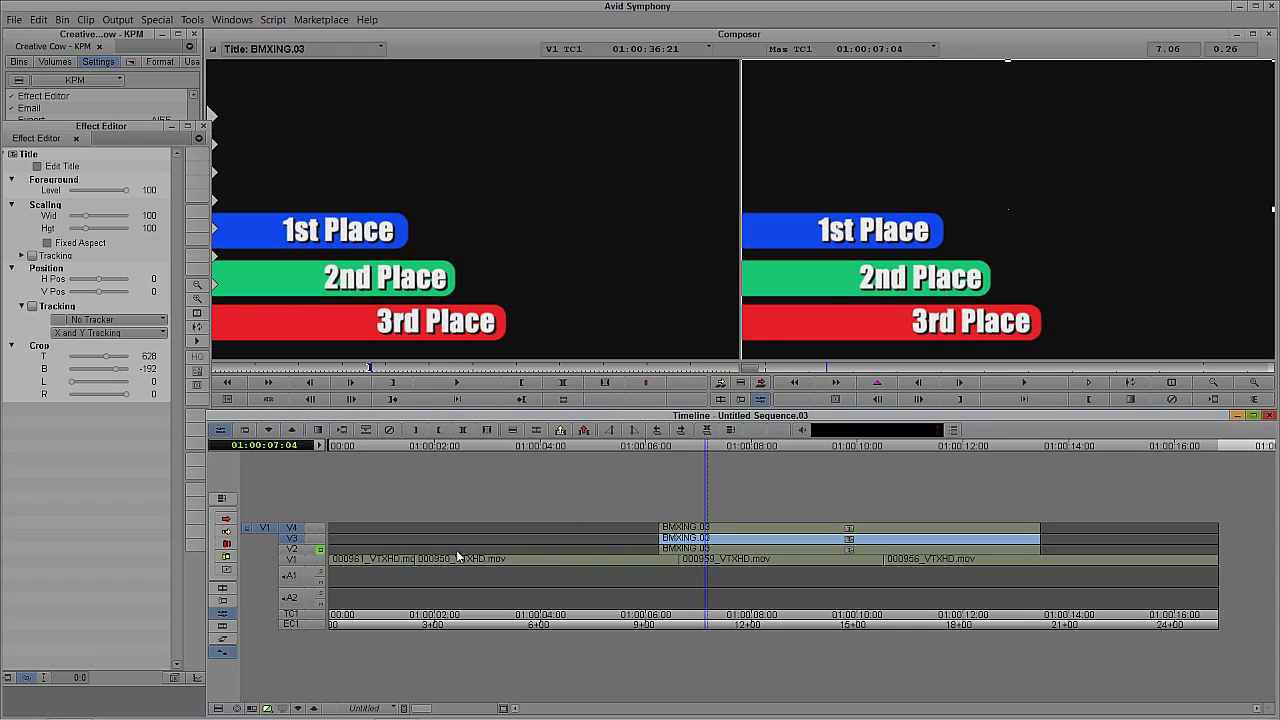
pyautogui.click(705, 550)
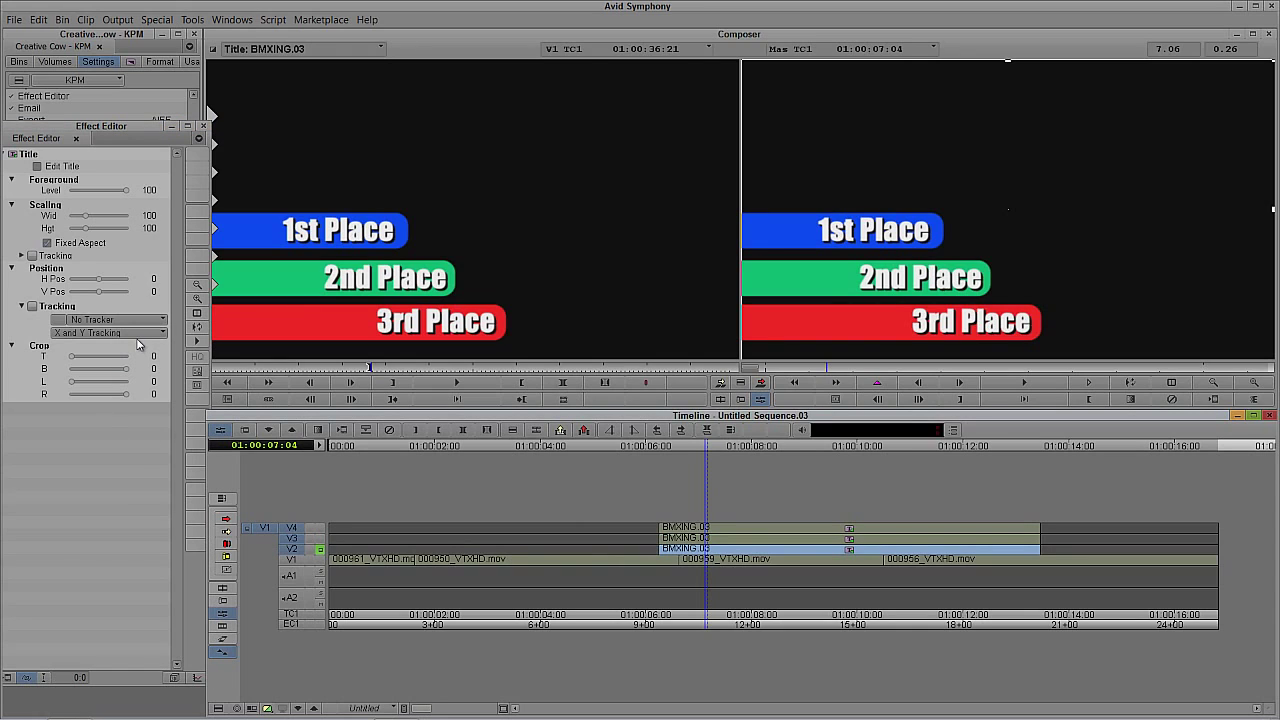
pyautogui.moveTo(71, 356); pyautogui.dragTo(115, 355)
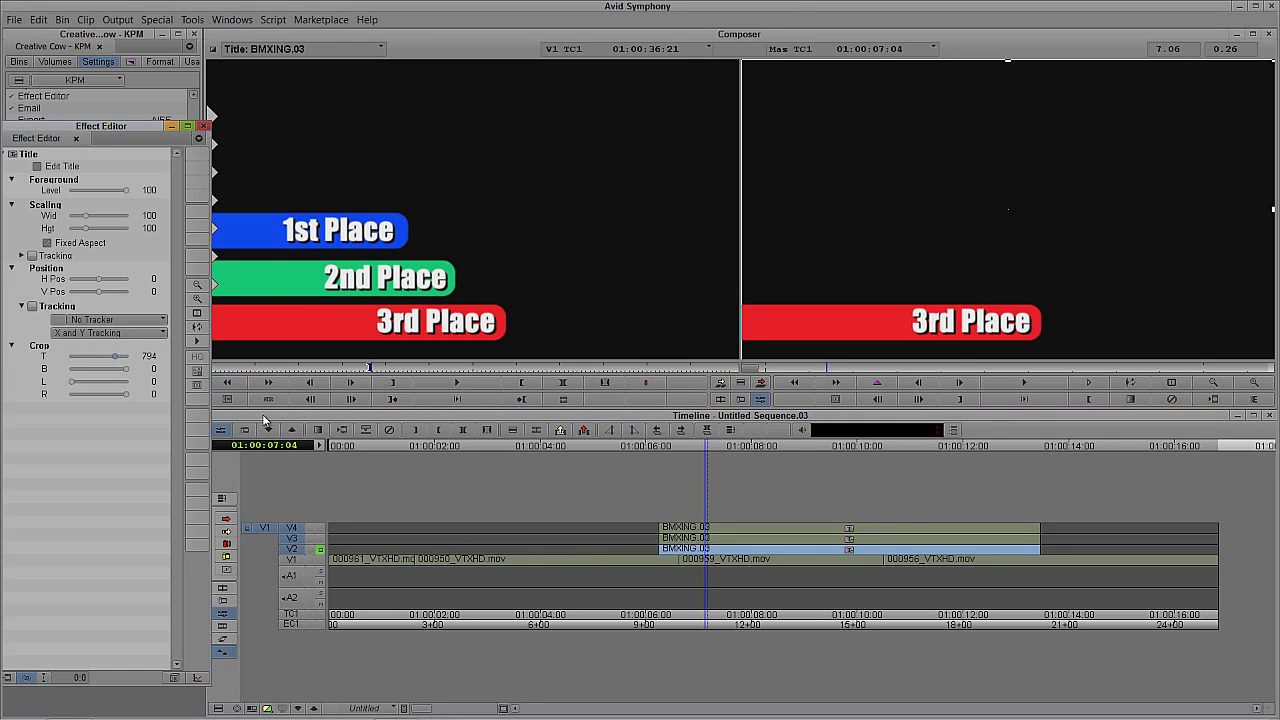
# Step: Turn off soloing and preview the bars over the footage by raising the monitored track one at a time from V2 to V4
pyautogui.click(320, 529)
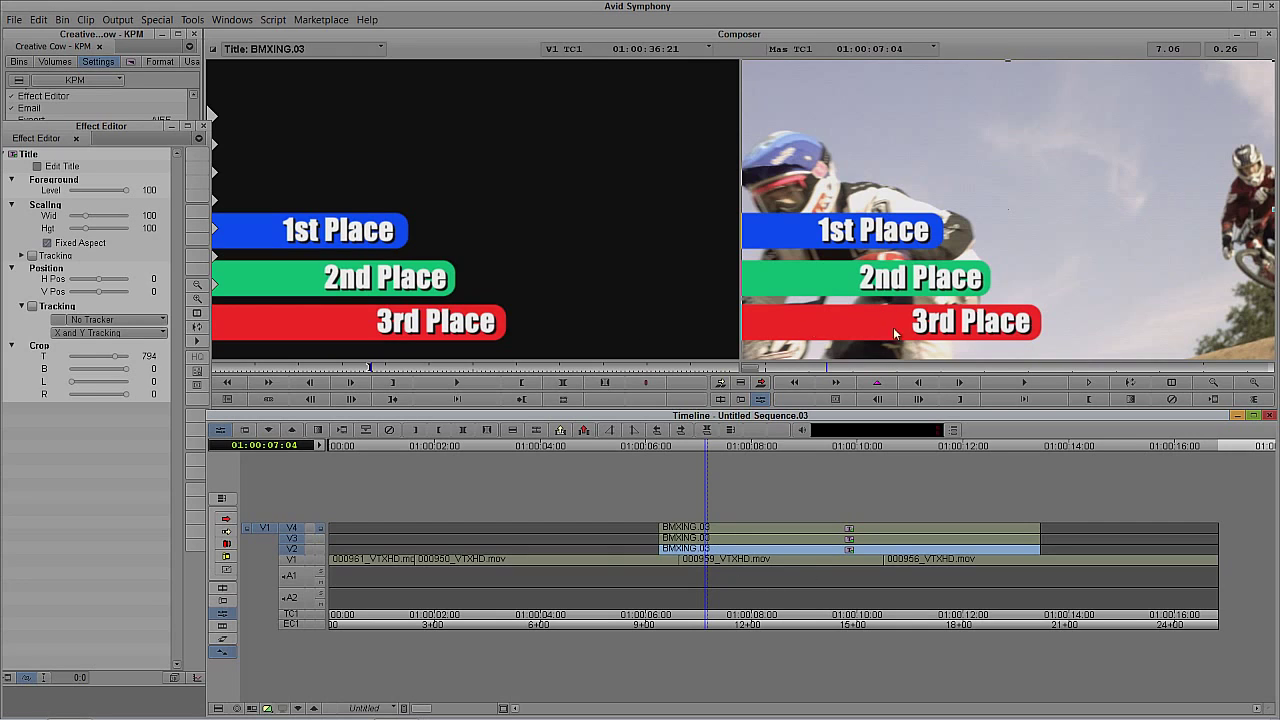
pyautogui.click(319, 561)
pyautogui.click(319, 549)
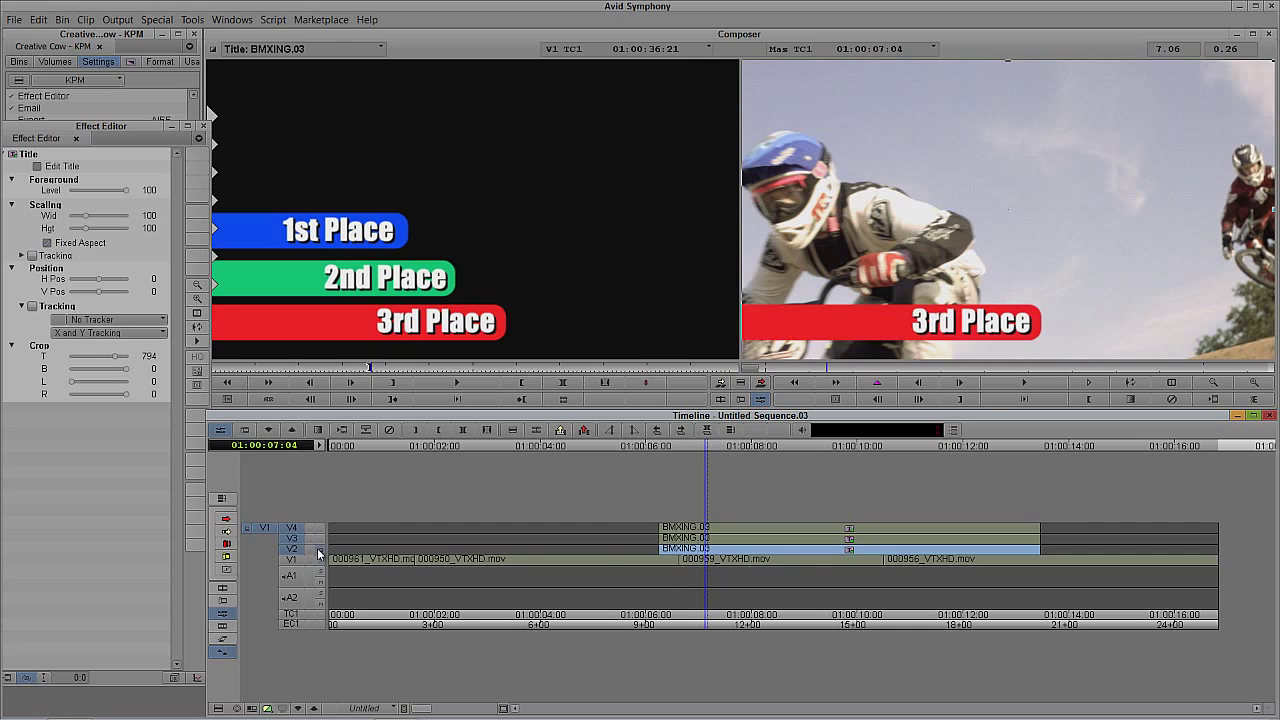
pyautogui.click(319, 543)
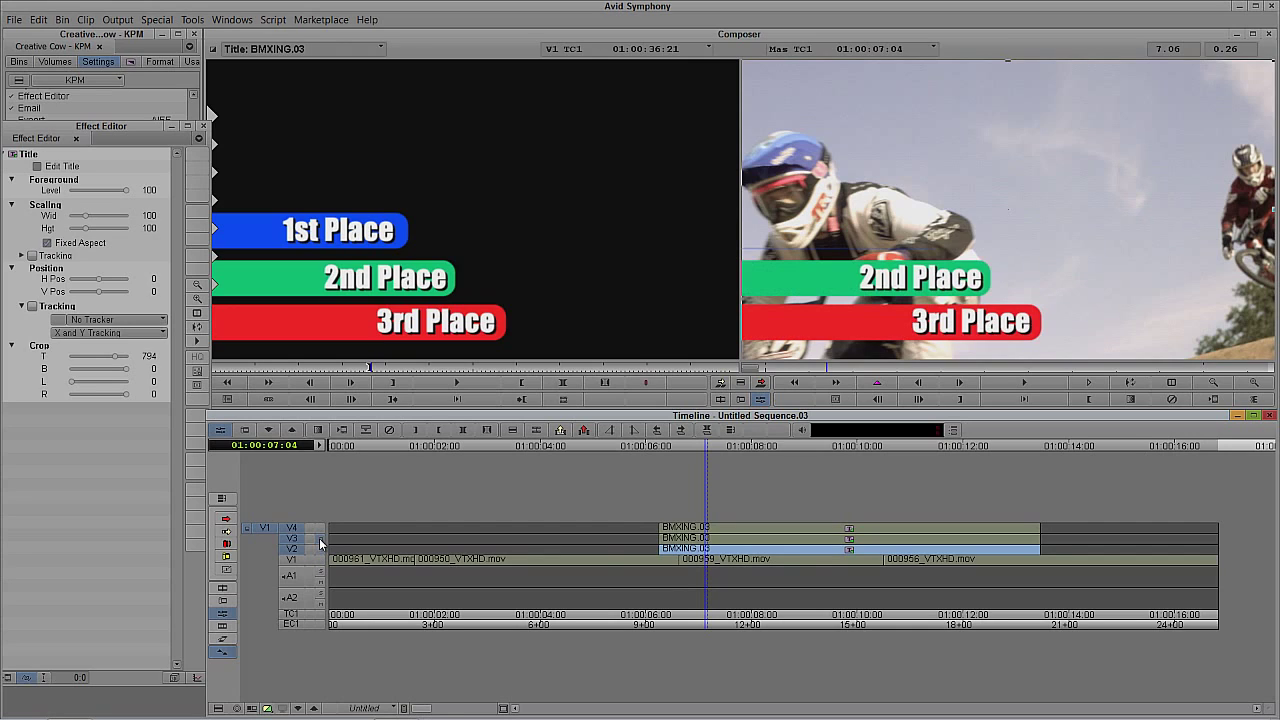
pyautogui.click(321, 529)
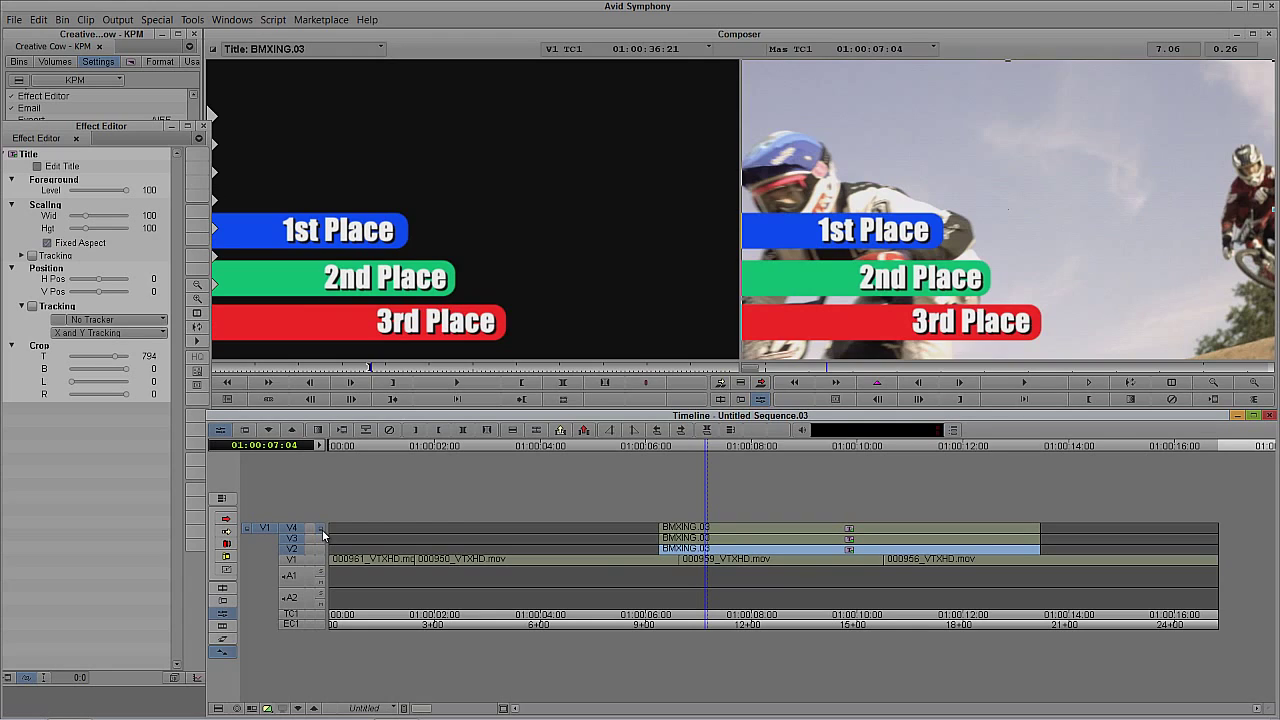
# Step: Solo the three title tracks one at a time to check the bar on each
pyautogui.keyDown('ctrl'); pyautogui.click(321, 530); pyautogui.keyUp('ctrl')
pyautogui.keyDown('ctrl'); pyautogui.click(321, 539); pyautogui.keyUp('ctrl')
pyautogui.keyDown('ctrl'); pyautogui.click(321, 549); pyautogui.keyUp('ctrl')
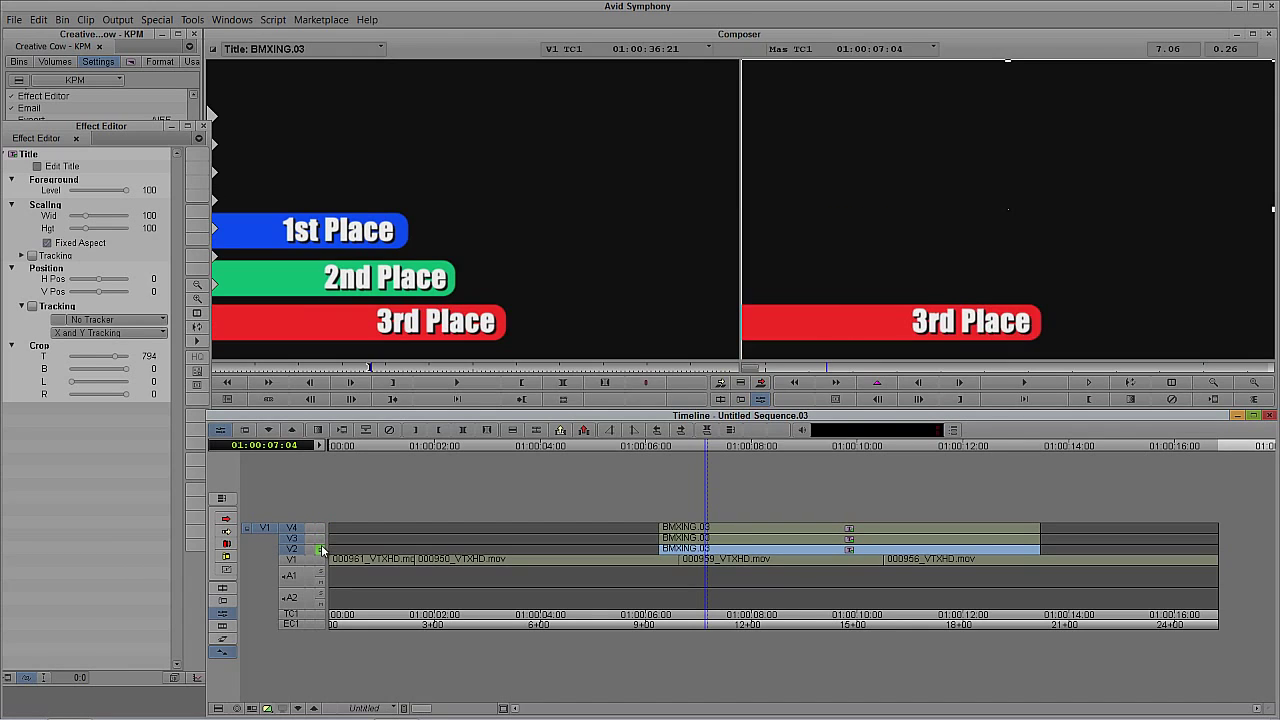
pyautogui.keyDown('ctrl'); pyautogui.click(321, 538); pyautogui.keyUp('ctrl')
# Step: Solo V4 and keyframe its title at the first frame and 20 frames in, with H Pos -384 at the first keyframe
pyautogui.keyDown('ctrl'); pyautogui.click(321, 529); pyautogui.keyUp('ctrl')
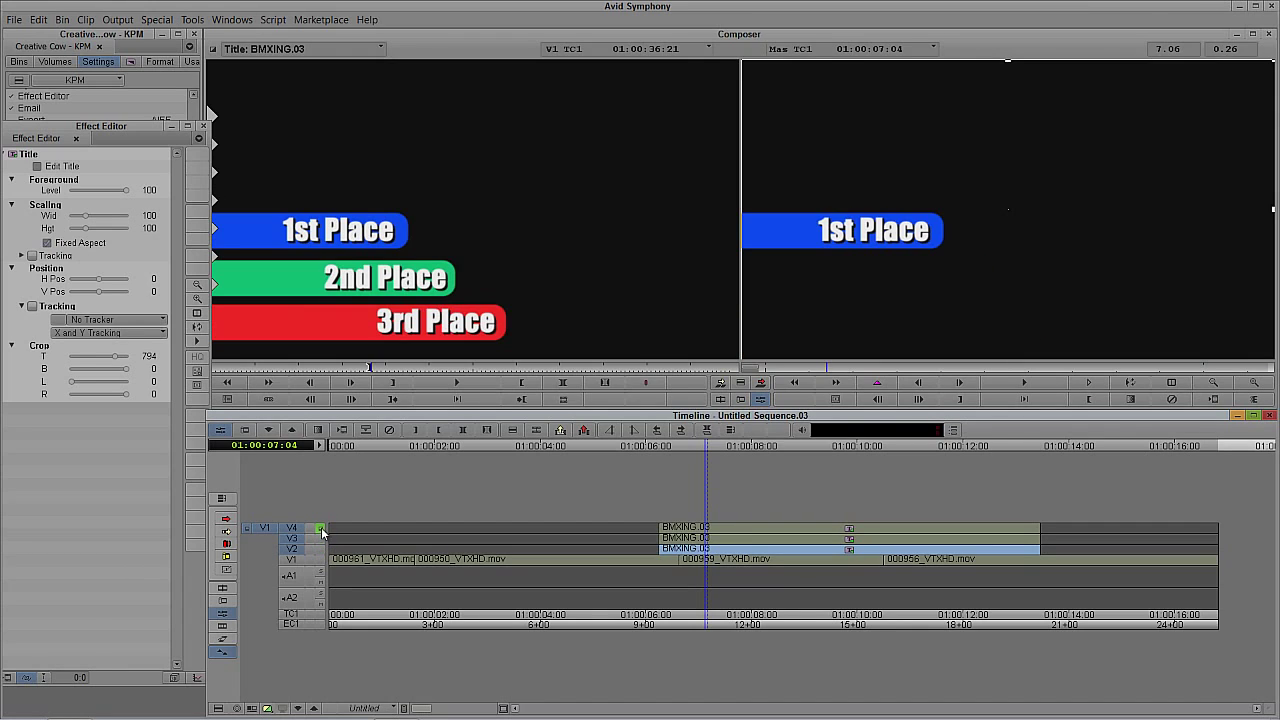
pyautogui.click(701, 528)
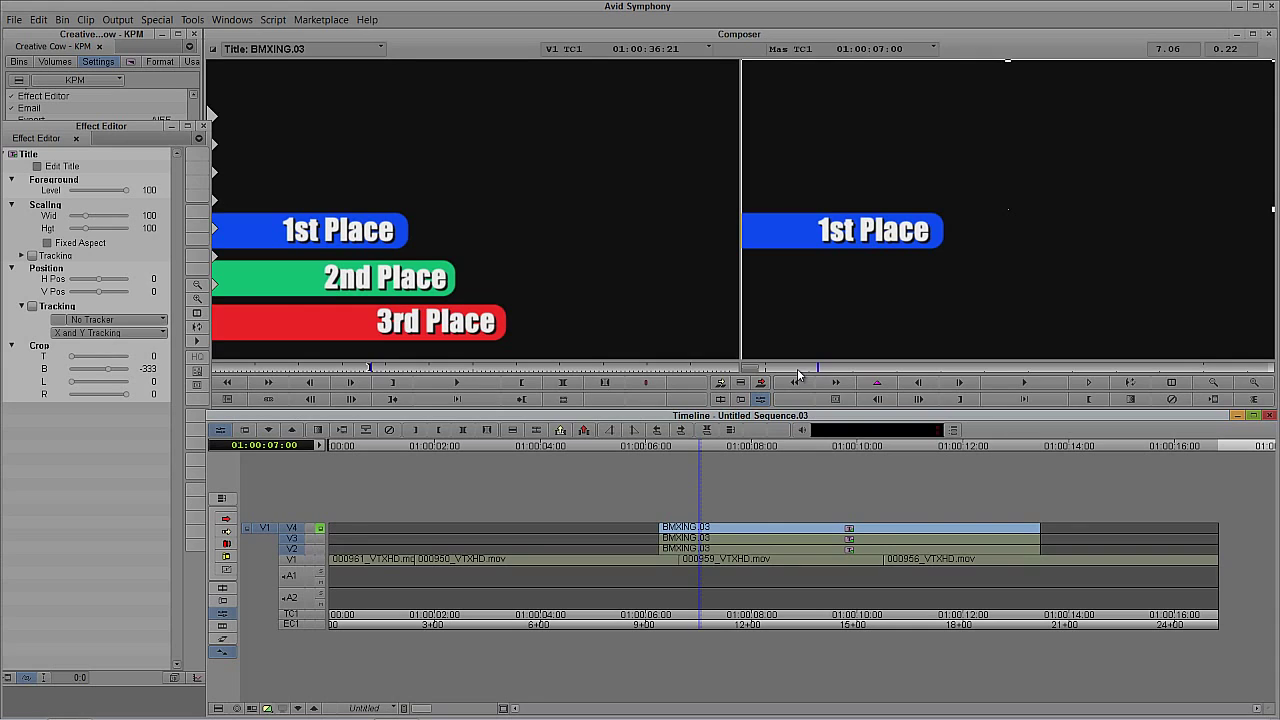
pyautogui.moveTo(798, 369); pyautogui.dragTo(721, 374)
pyautogui.click(876, 384)
pyautogui.click(877, 386)
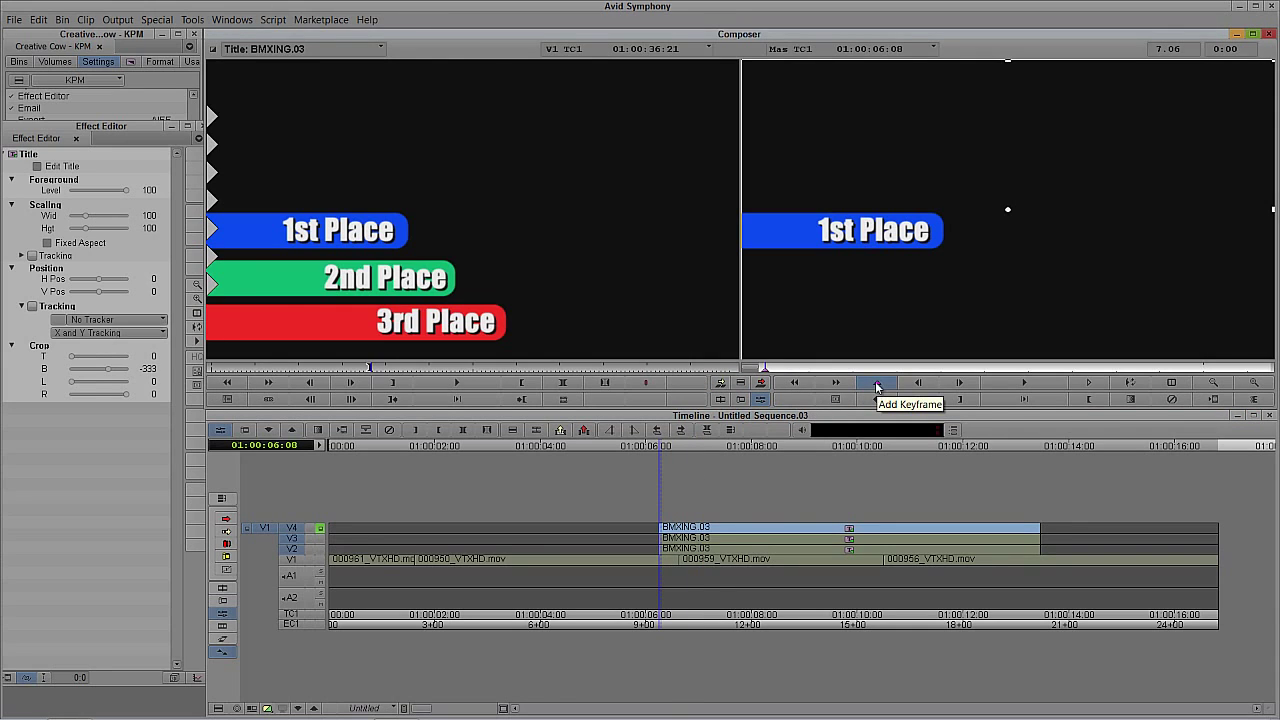
pyautogui.click(844, 388)
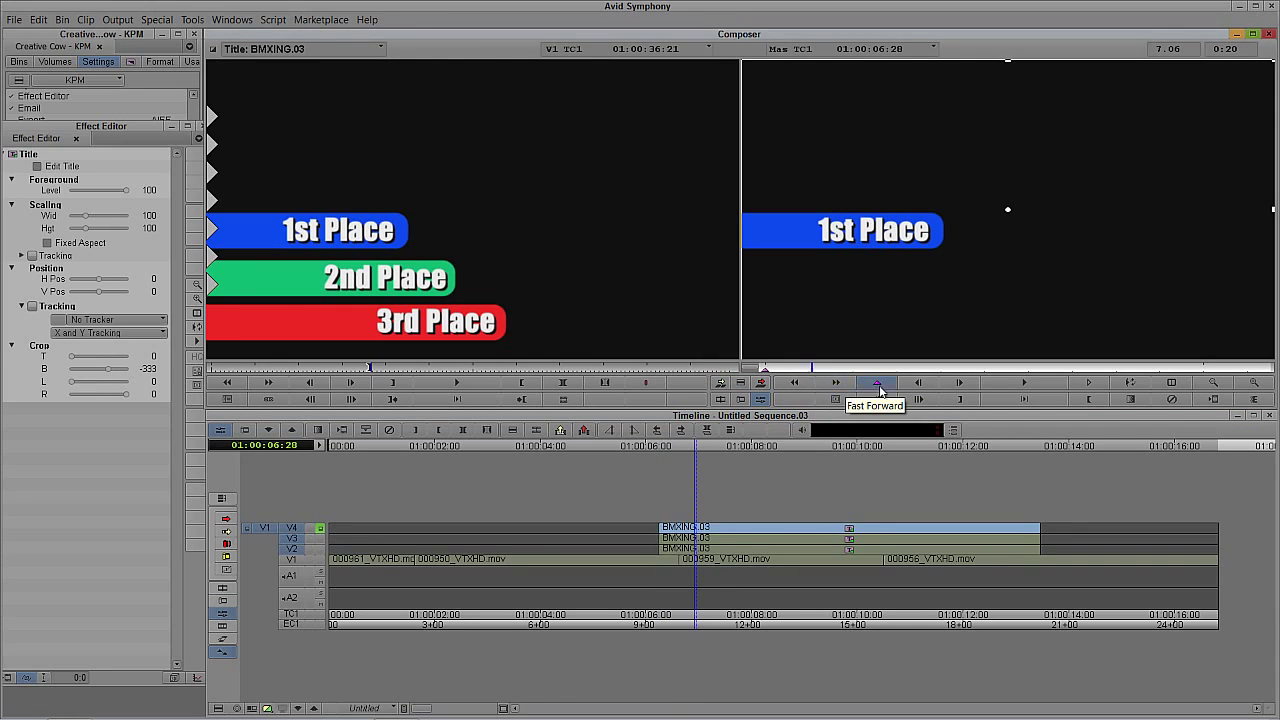
pyautogui.click(764, 370)
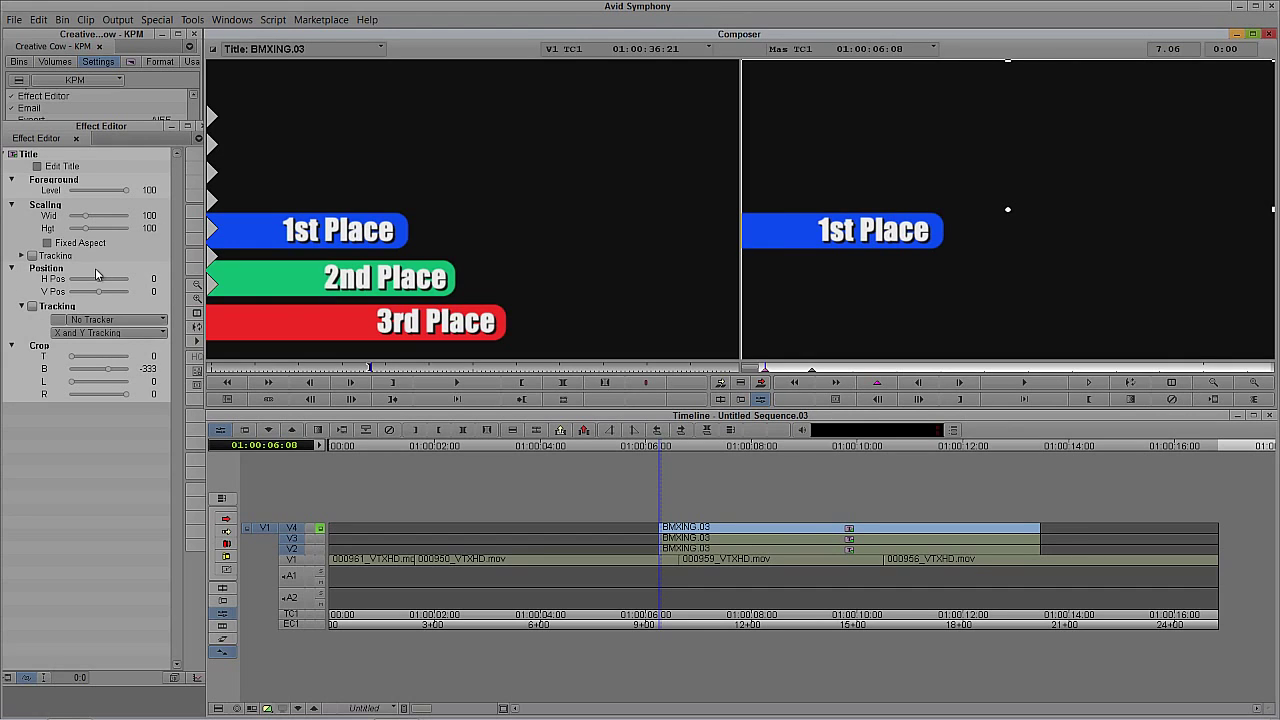
pyautogui.moveTo(101, 285); pyautogui.dragTo(86, 290)
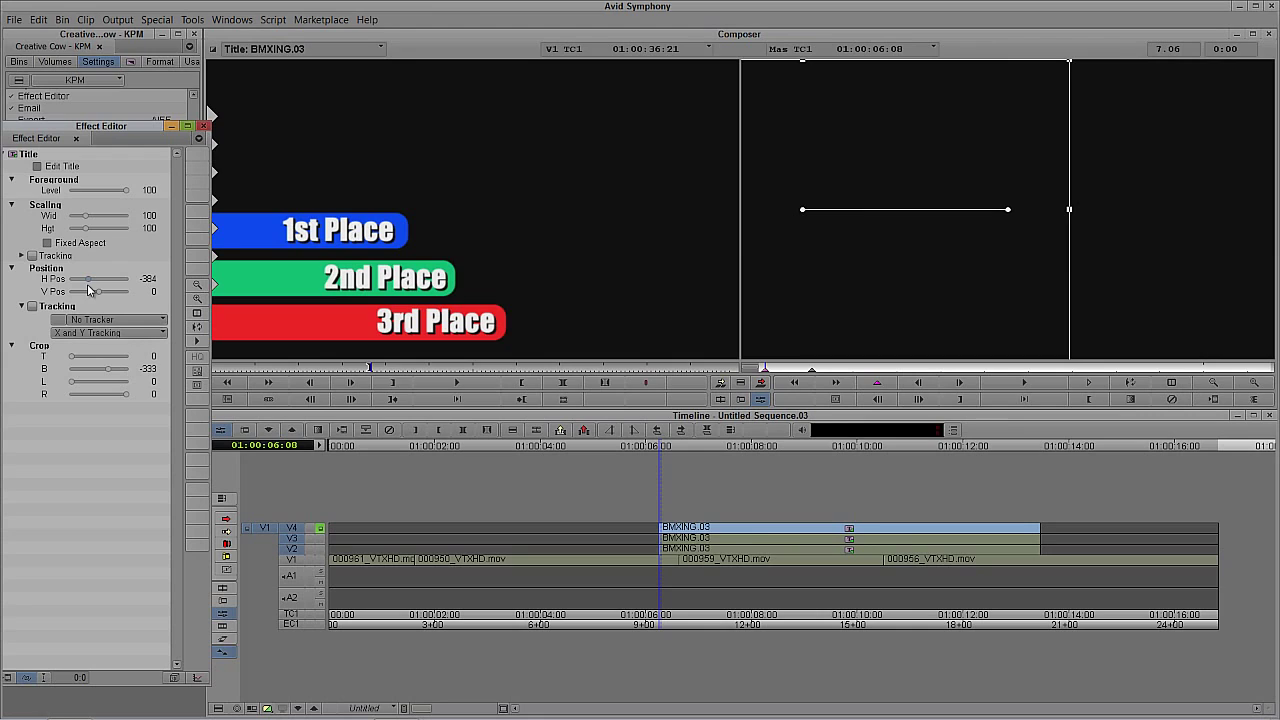
# Step: Solo V3 and keyframe its title at the first frame and 20 frames in, with H Pos -512 at the first keyframe
pyautogui.click(703, 538)
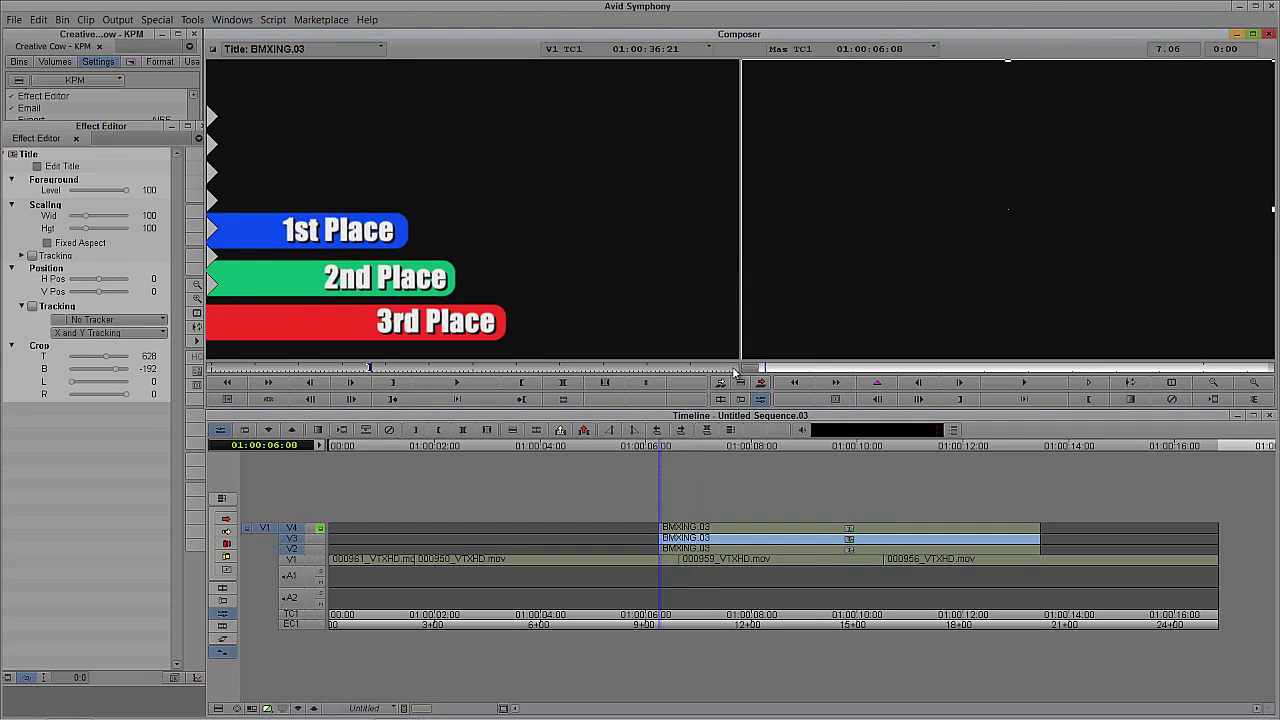
pyautogui.click(320, 538)
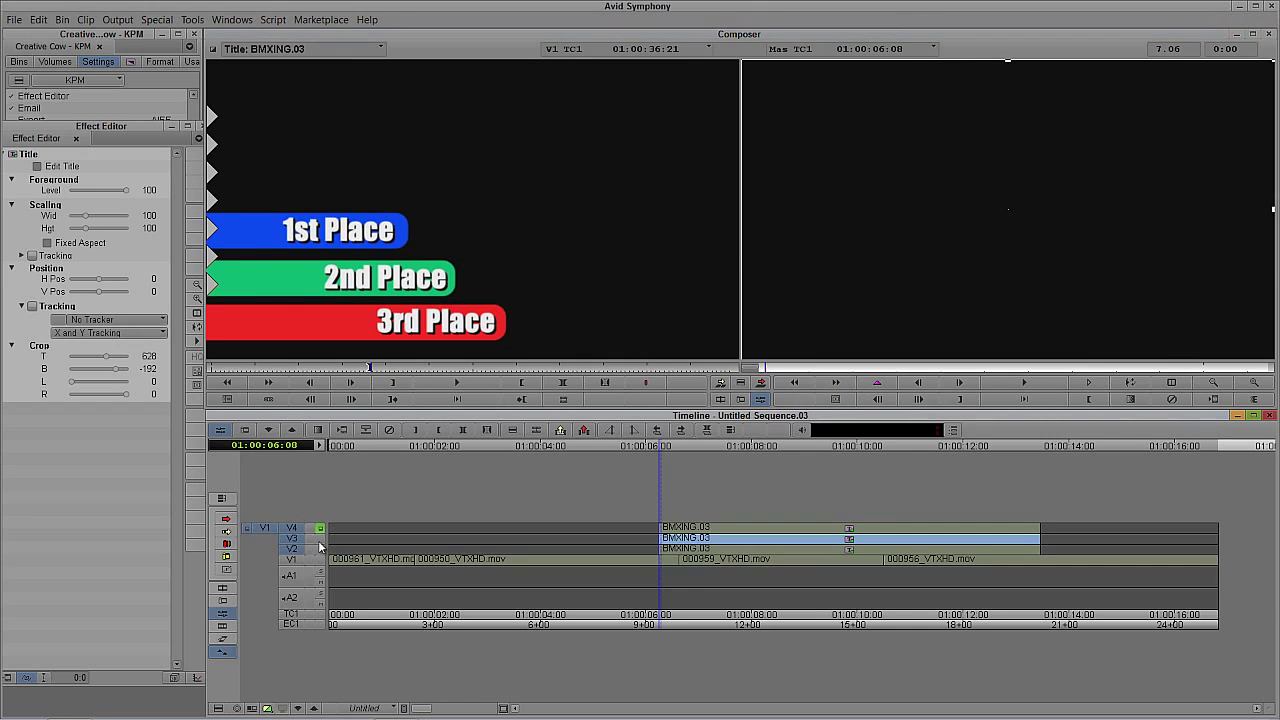
pyautogui.click(879, 387)
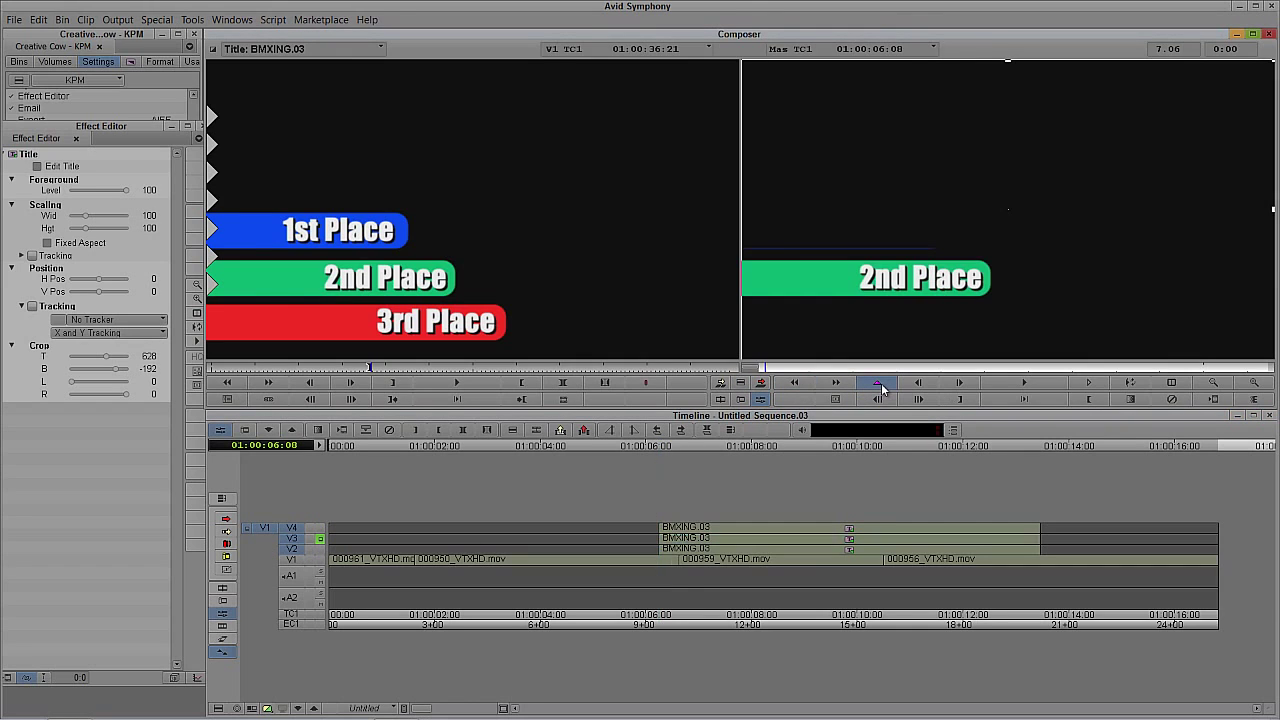
pyautogui.click(763, 372)
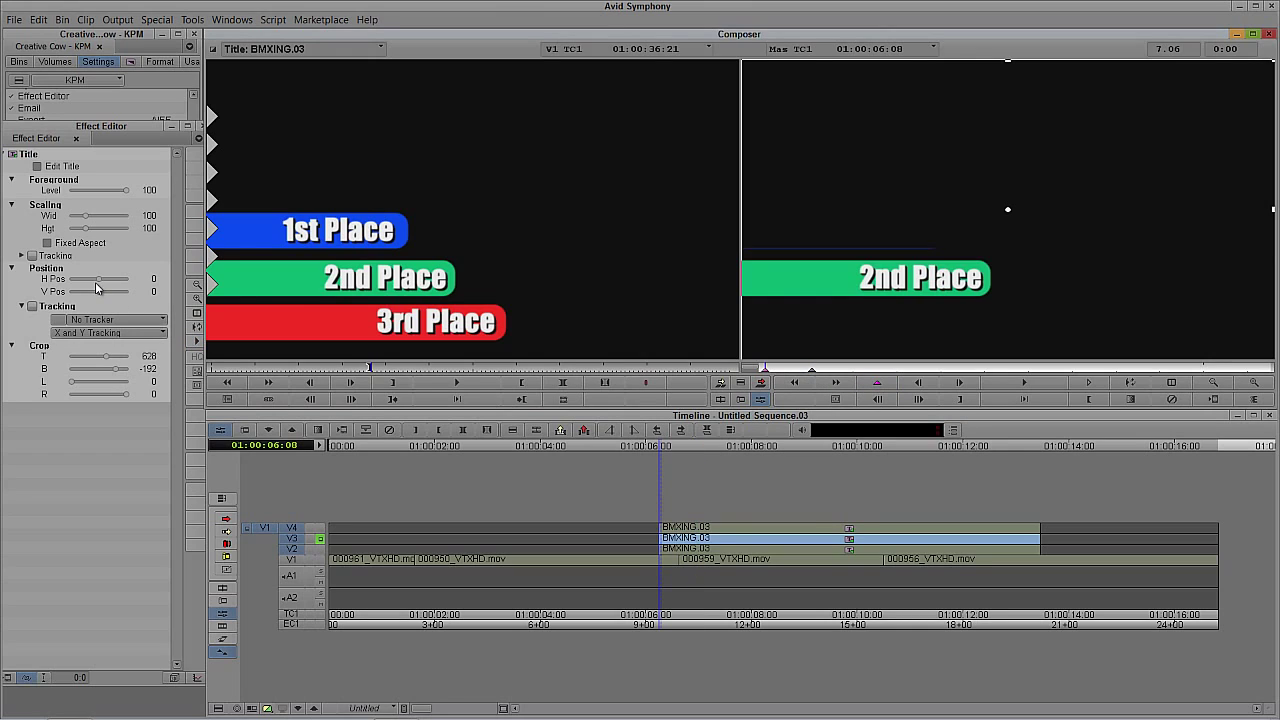
pyautogui.moveTo(98, 285); pyautogui.dragTo(85, 290)
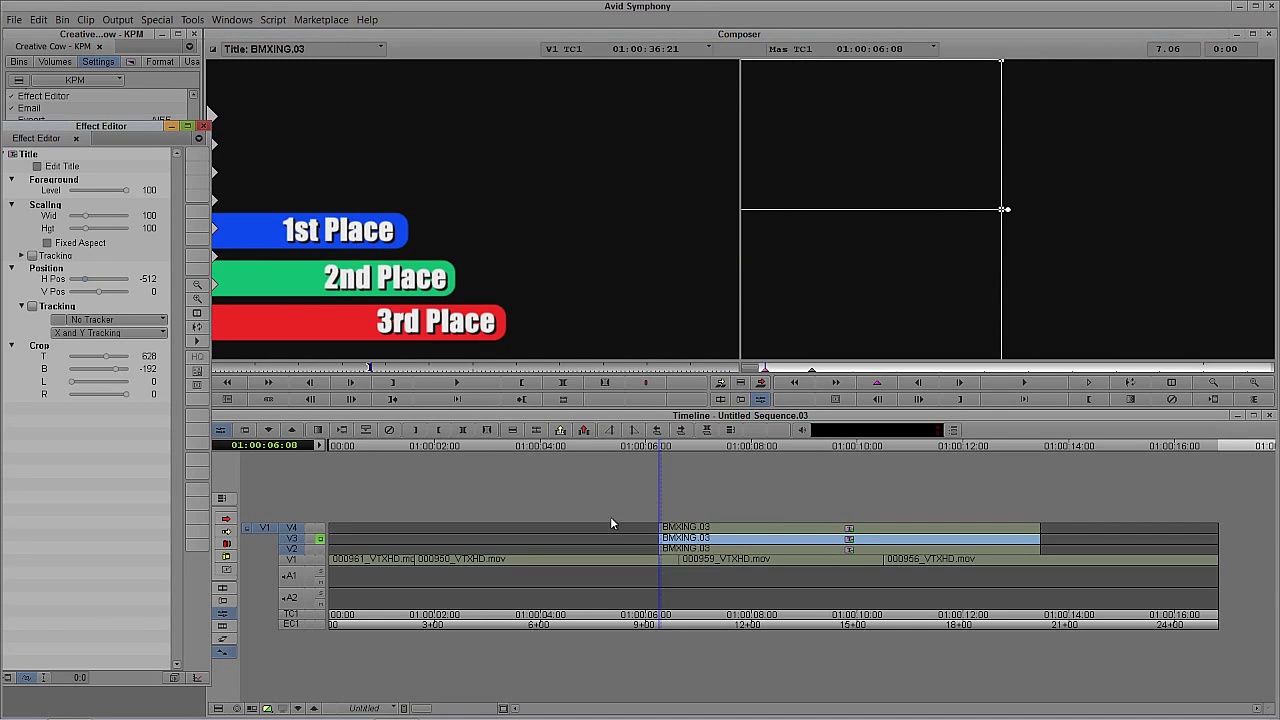
# Step: Keyframe the V2 title at its first frame and 20 frames in, solo V2, and set the first keyframe's H Pos to -589
pyautogui.click(681, 551)
pyautogui.moveTo(781, 369)
pyautogui.mouseDown()
pyautogui.moveTo(732, 369)
pyautogui.moveTo(788, 370)
pyautogui.mouseUp()
pyautogui.click(876, 383)
pyautogui.click(876, 384)
pyautogui.press('2')
pyautogui.press('2')
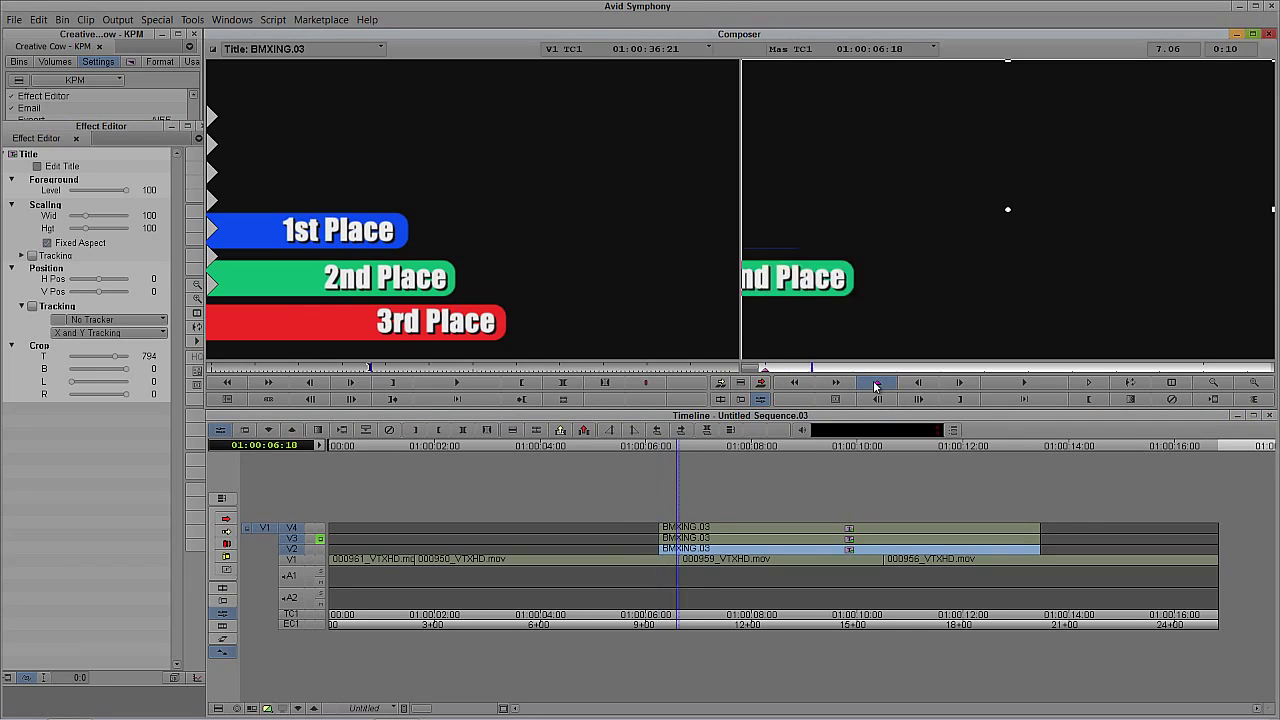
pyautogui.click(876, 384)
pyautogui.click(320, 549)
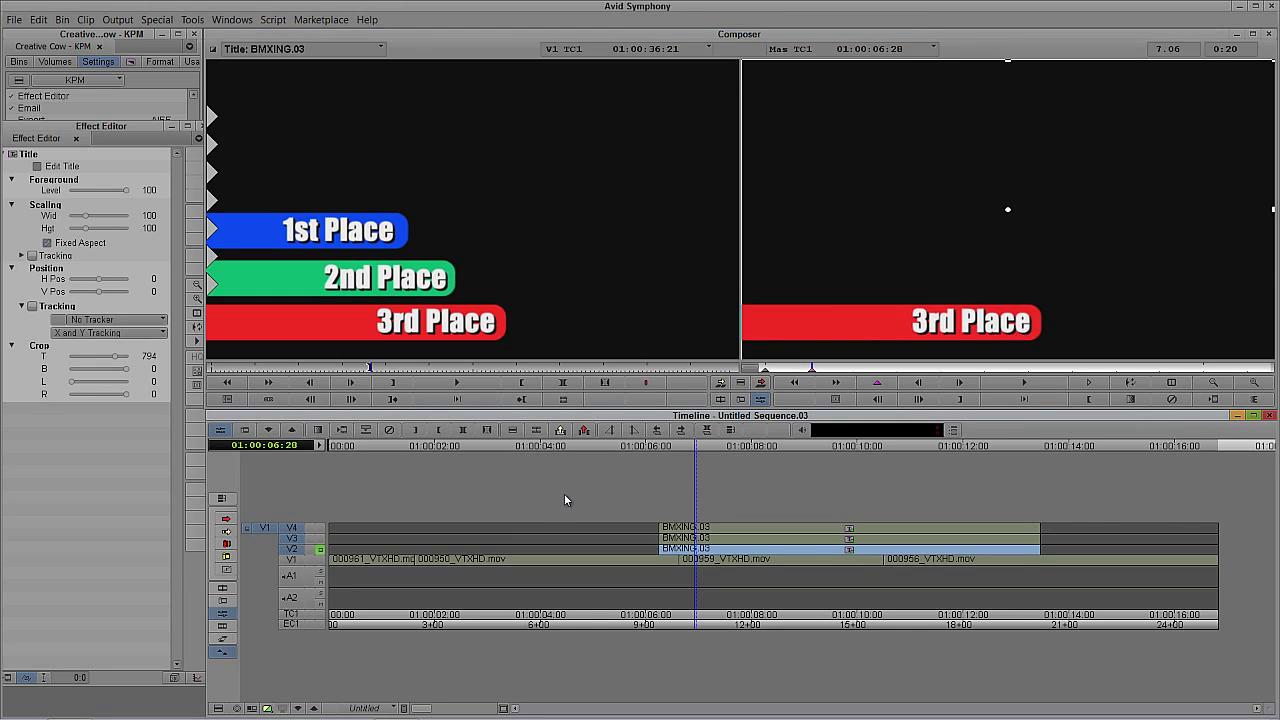
pyautogui.click(765, 372)
pyautogui.click(765, 372)
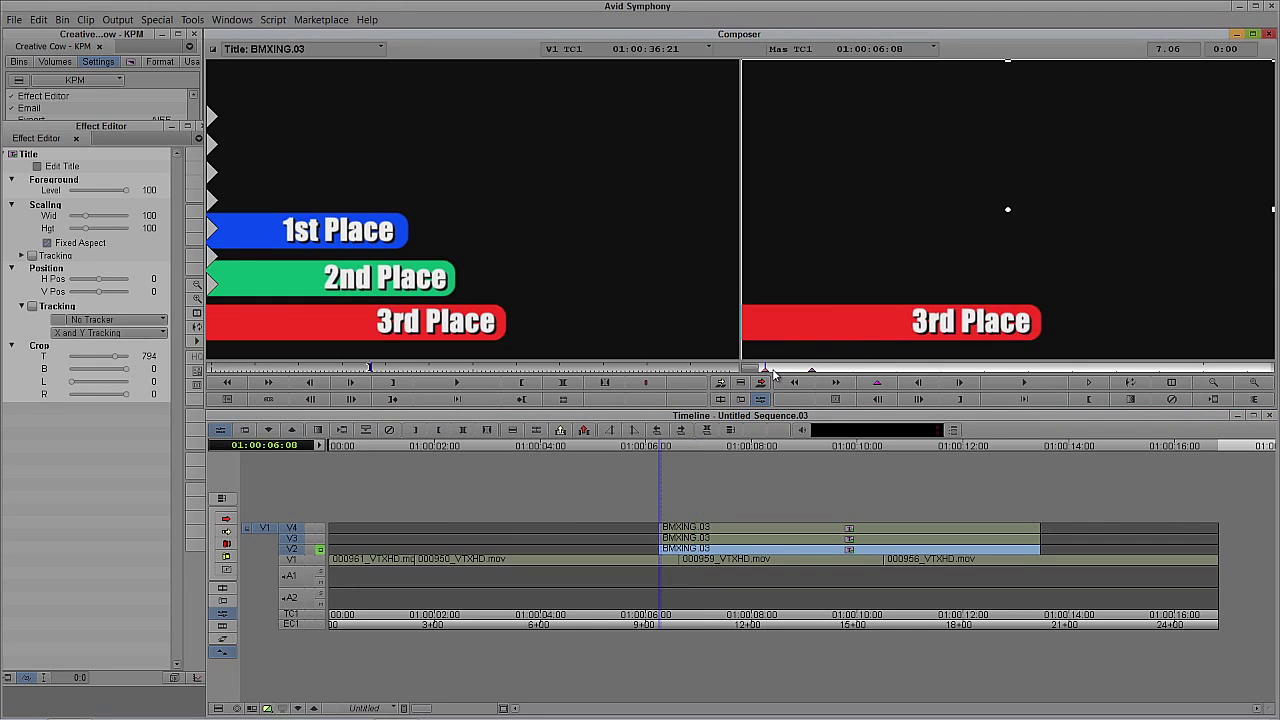
pyautogui.moveTo(99, 280); pyautogui.dragTo(81, 286)
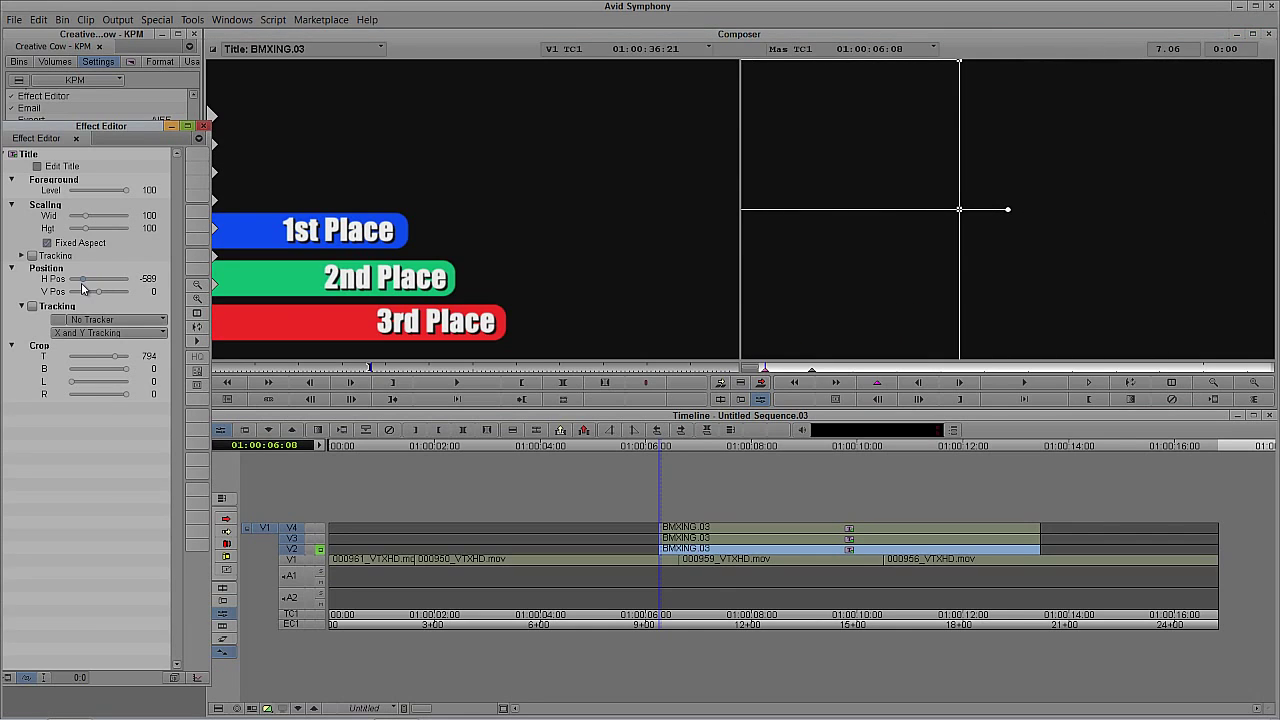
# Step: Leave effect mode and stagger the titles so V3 starts 10 frames after V4 and V2 starts 10 frames after V3
pyautogui.press('y')
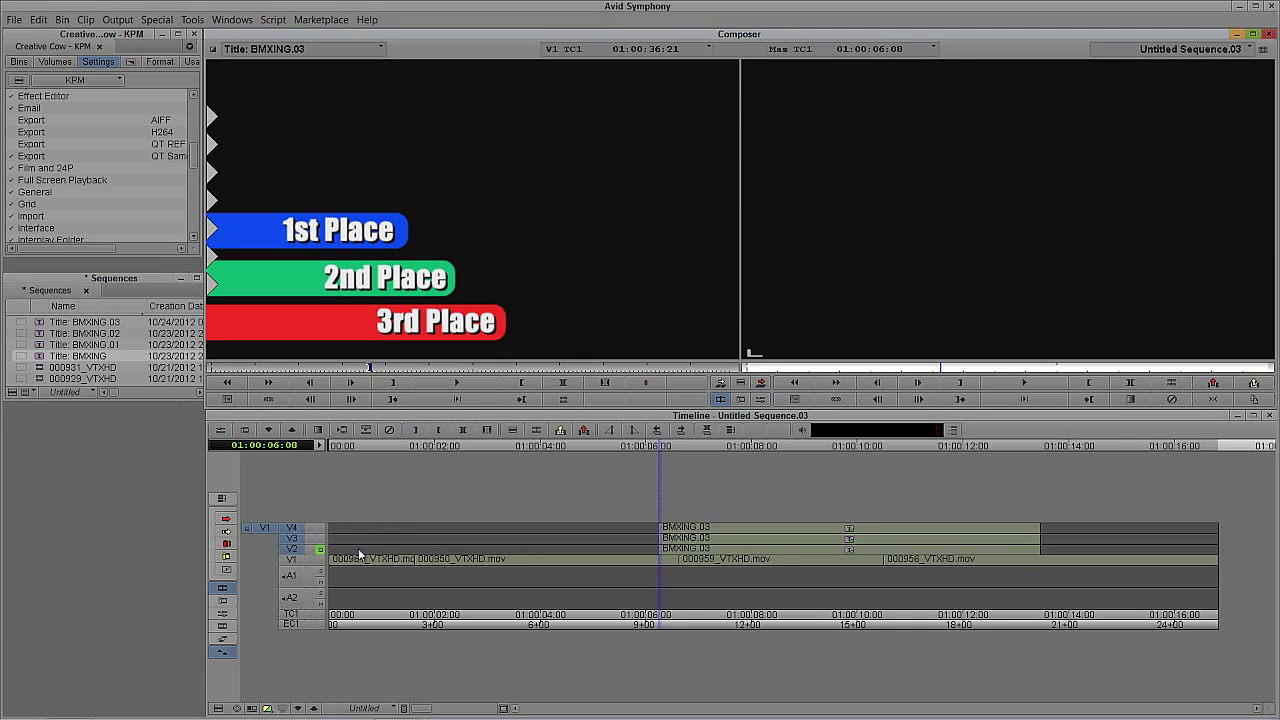
pyautogui.press('2')
pyautogui.click(226, 519)
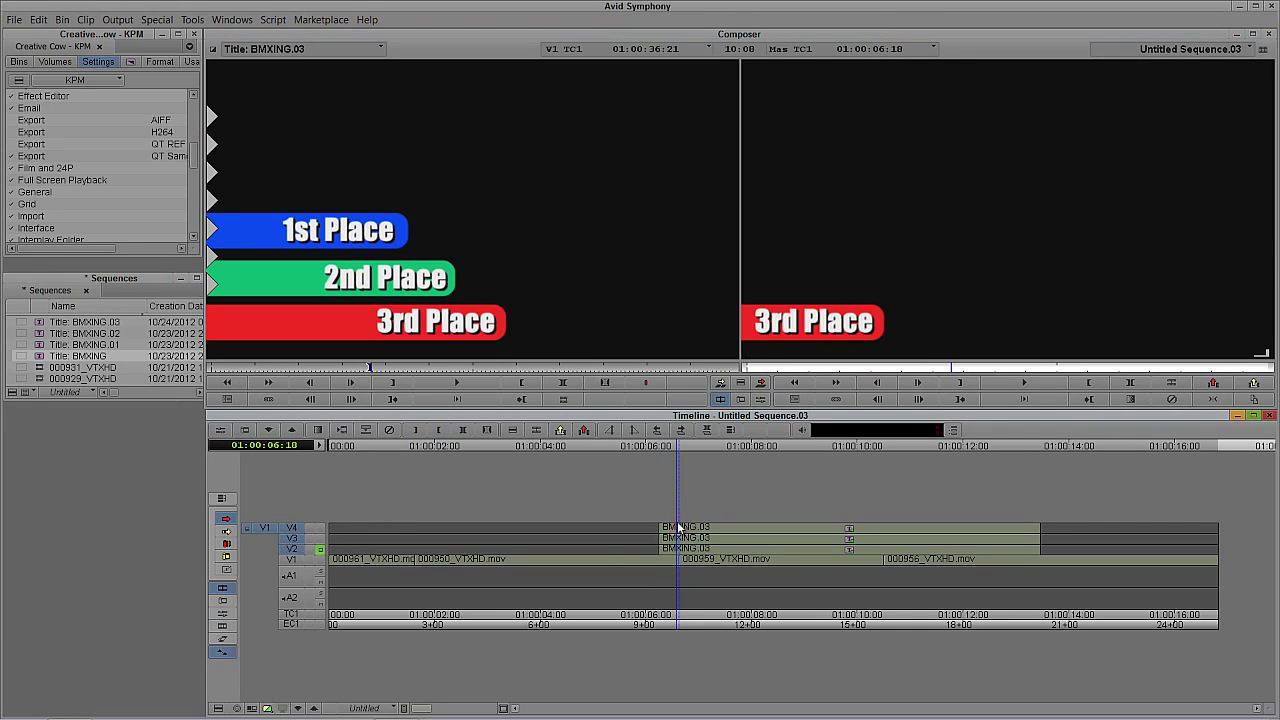
pyautogui.moveTo(680, 538); pyautogui.dragTo(736, 550)
pyautogui.press('2')
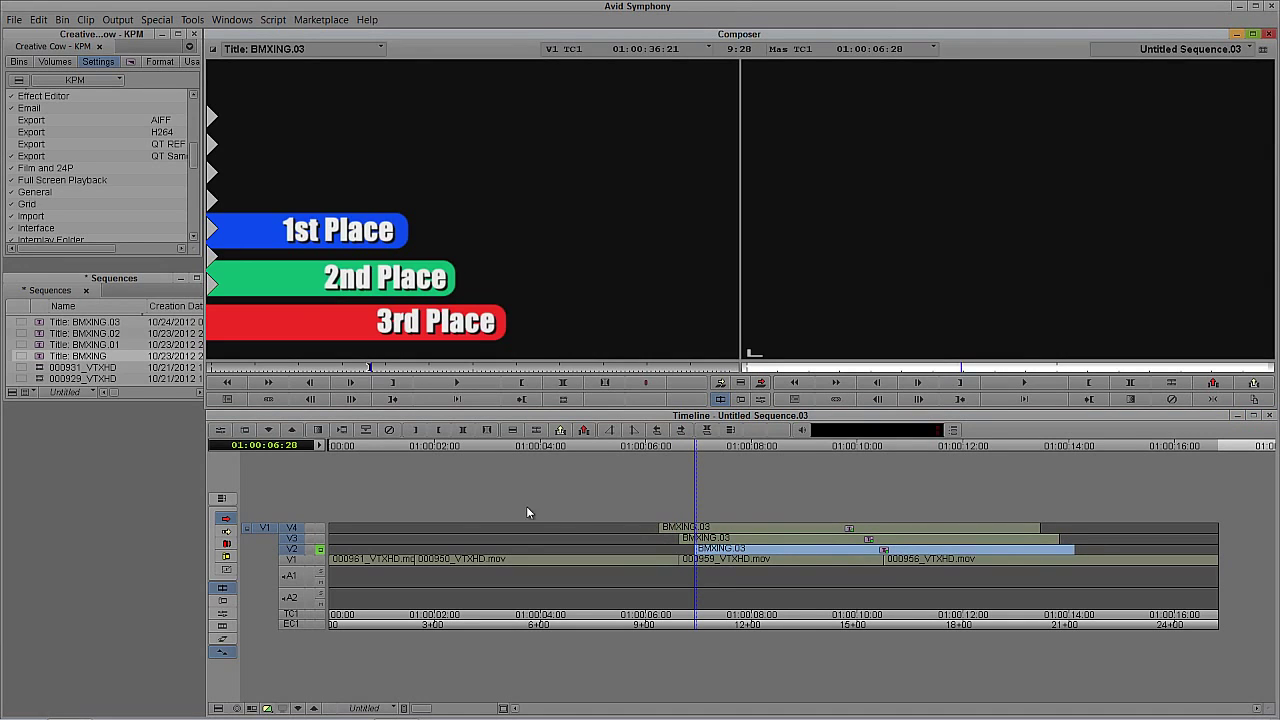
# Step: Turn off the V2 solo and play the sequence to check the bars sliding in one after another
pyautogui.click(236, 522)
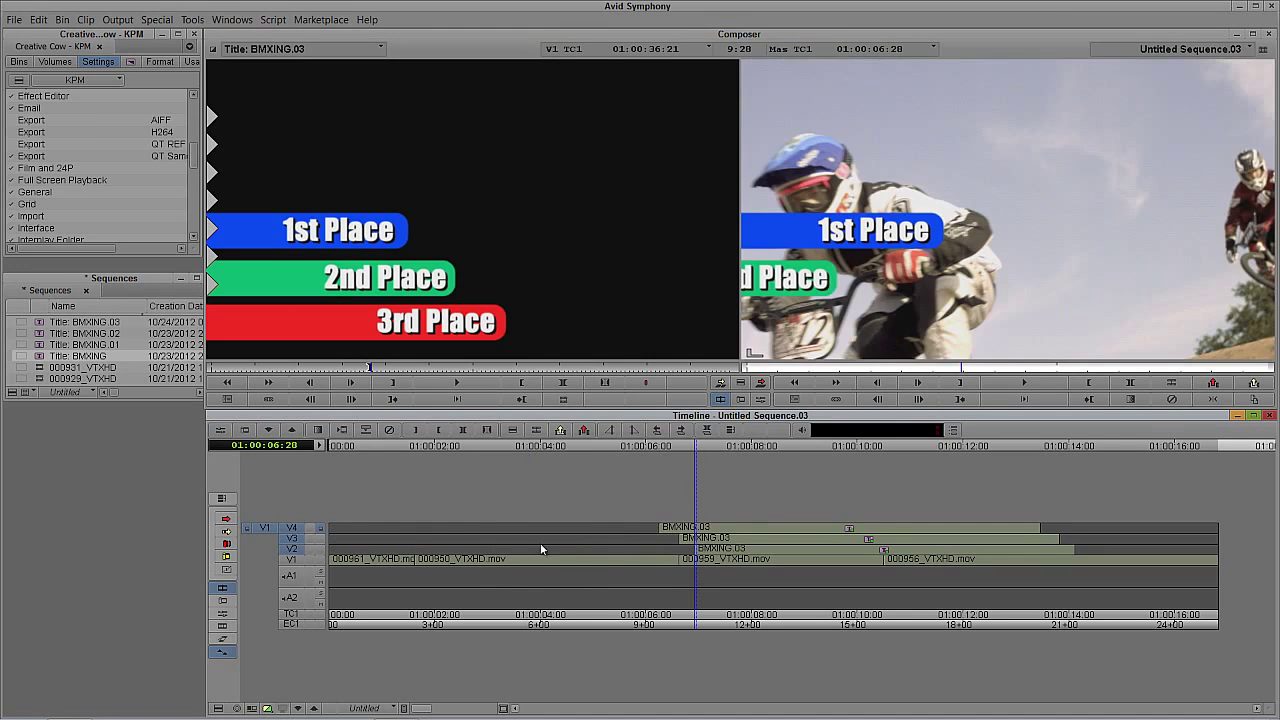
pyautogui.click(597, 547)
pyautogui.press('space')
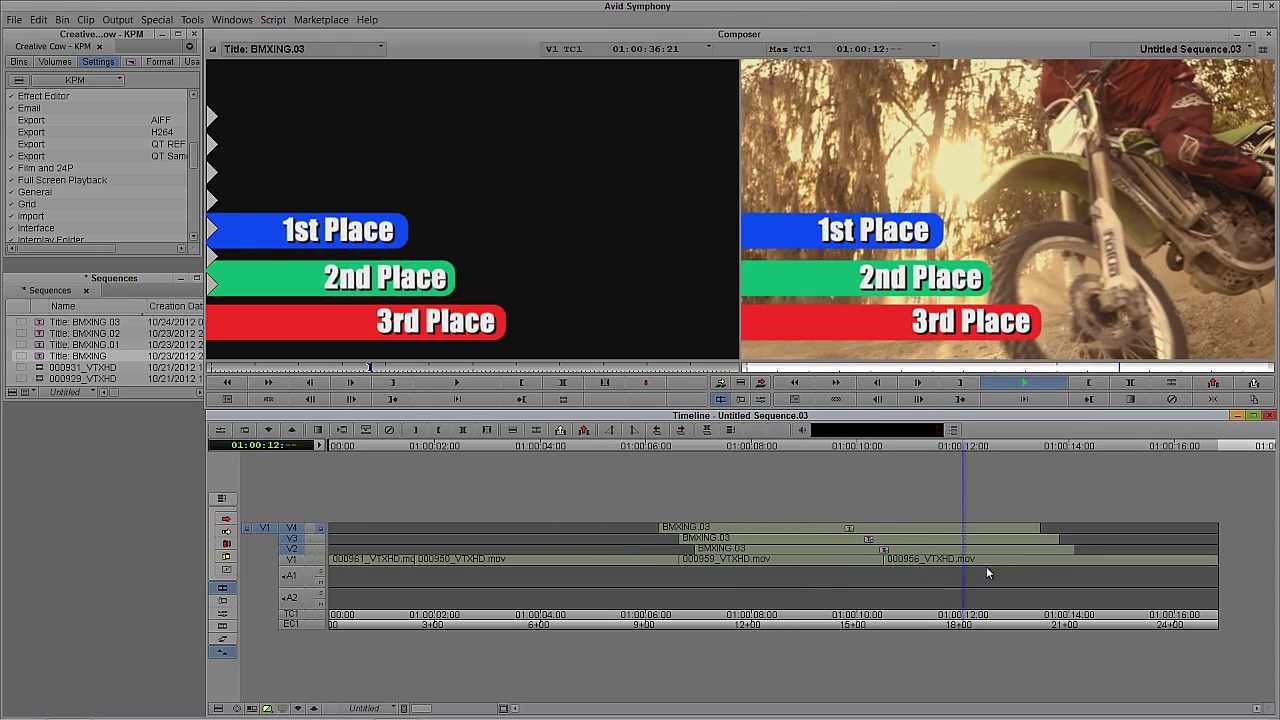
# Step: Mark one second from 01:00:13:10 and lift it from V2, V3 and V4 so all three titles end together
pyautogui.moveTo(1024, 544); pyautogui.dragTo(1035, 543)
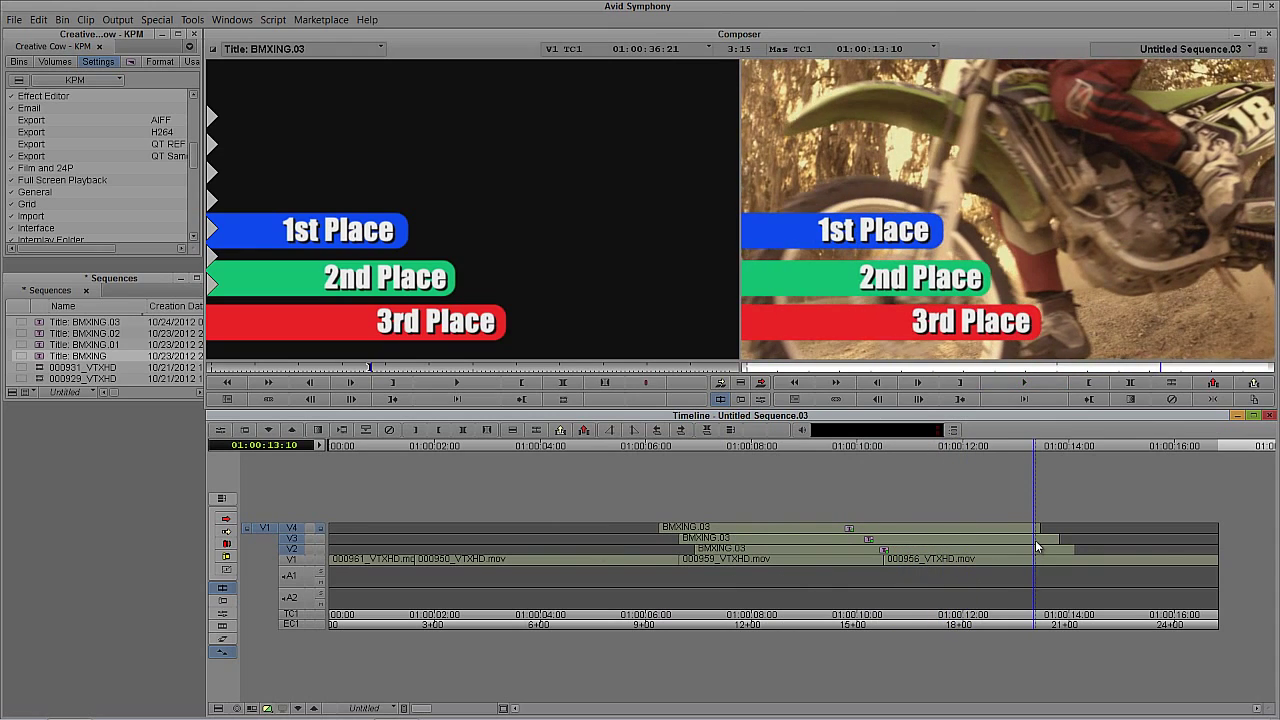
pyautogui.click(1084, 541)
pyautogui.press('o')
pyautogui.press('z')
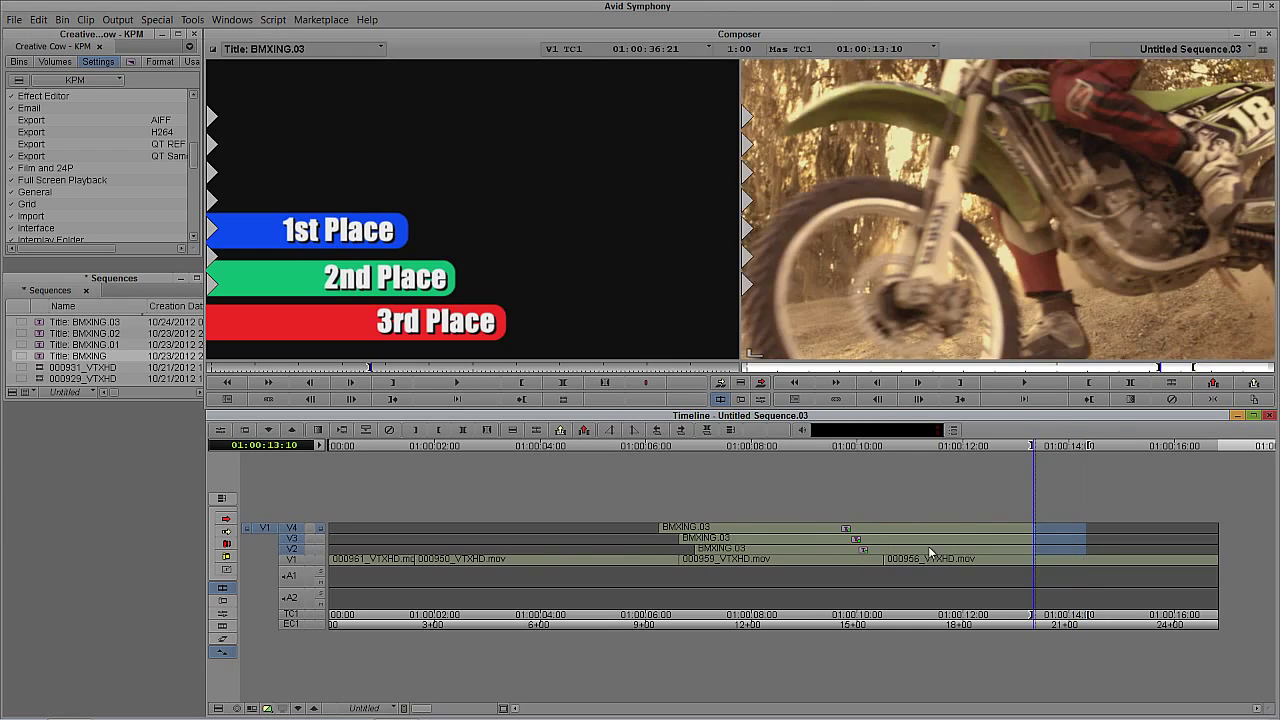
# Step: Play the end of the three titles and scrub back to 01:00:08:15 to review the result
pyautogui.click(956, 541)
pyautogui.press('space')
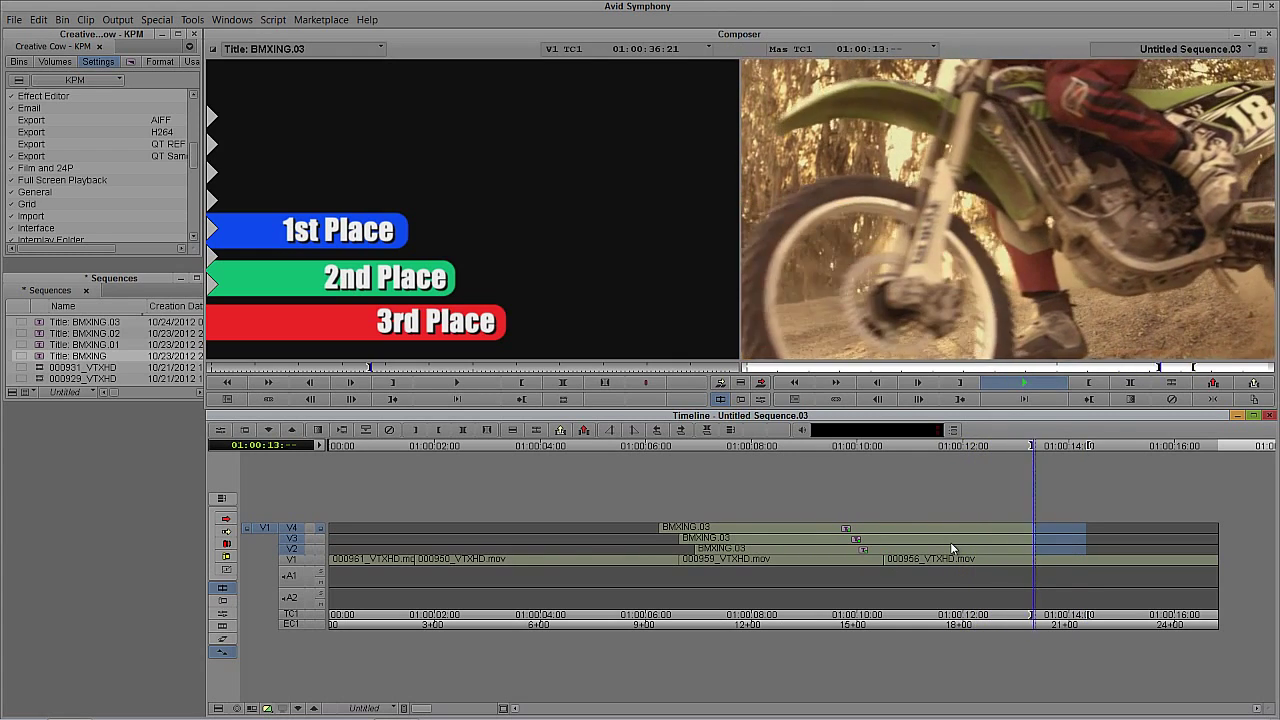
pyautogui.press('space')
pyautogui.moveTo(1017, 543); pyautogui.dragTo(780, 576)
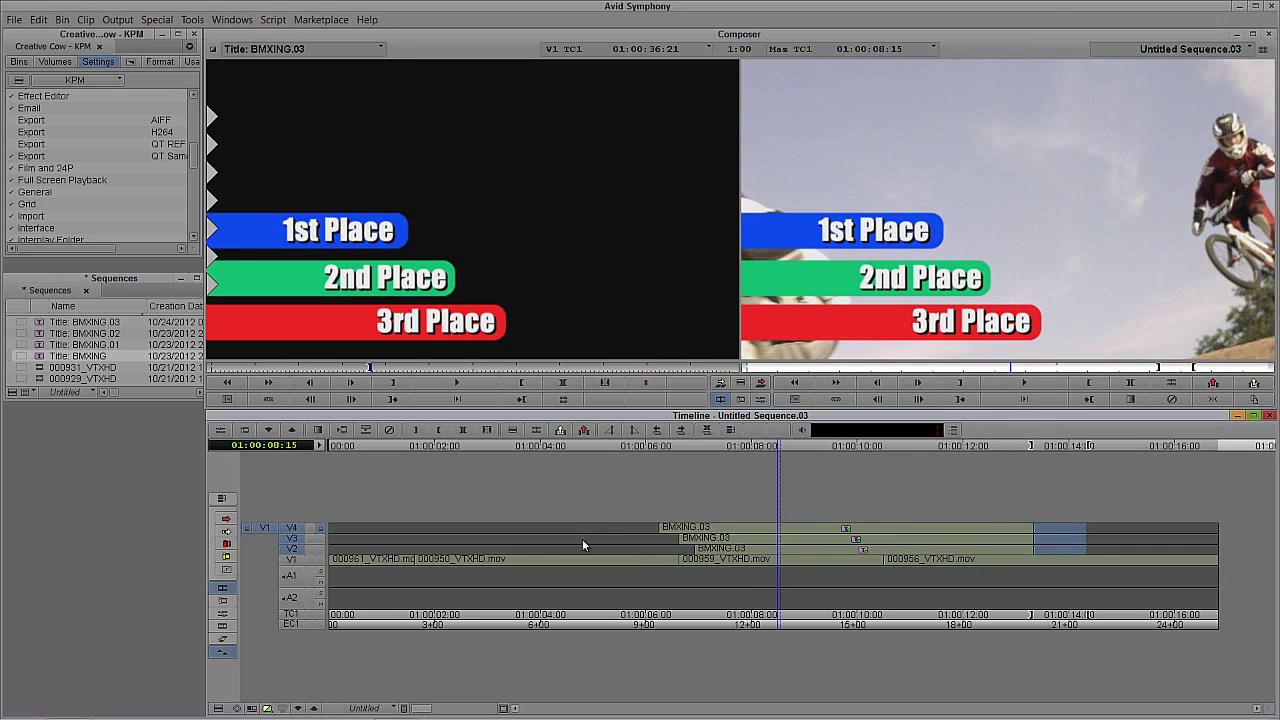
# Step: Remove the 2nd Place and 3rd Place titles from V3 and V2
pyautogui.click(296, 538)
pyautogui.click(292, 528)
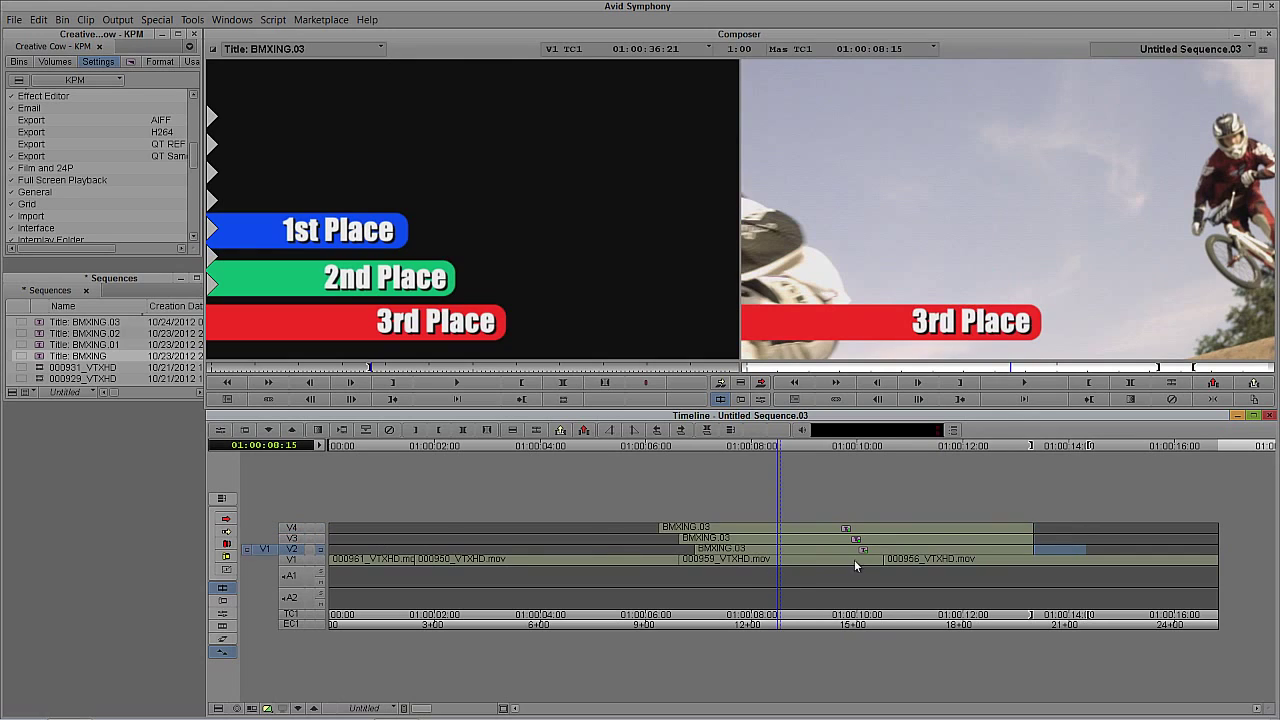
pyautogui.click(295, 550)
pyautogui.click(294, 539)
pyautogui.click(294, 550)
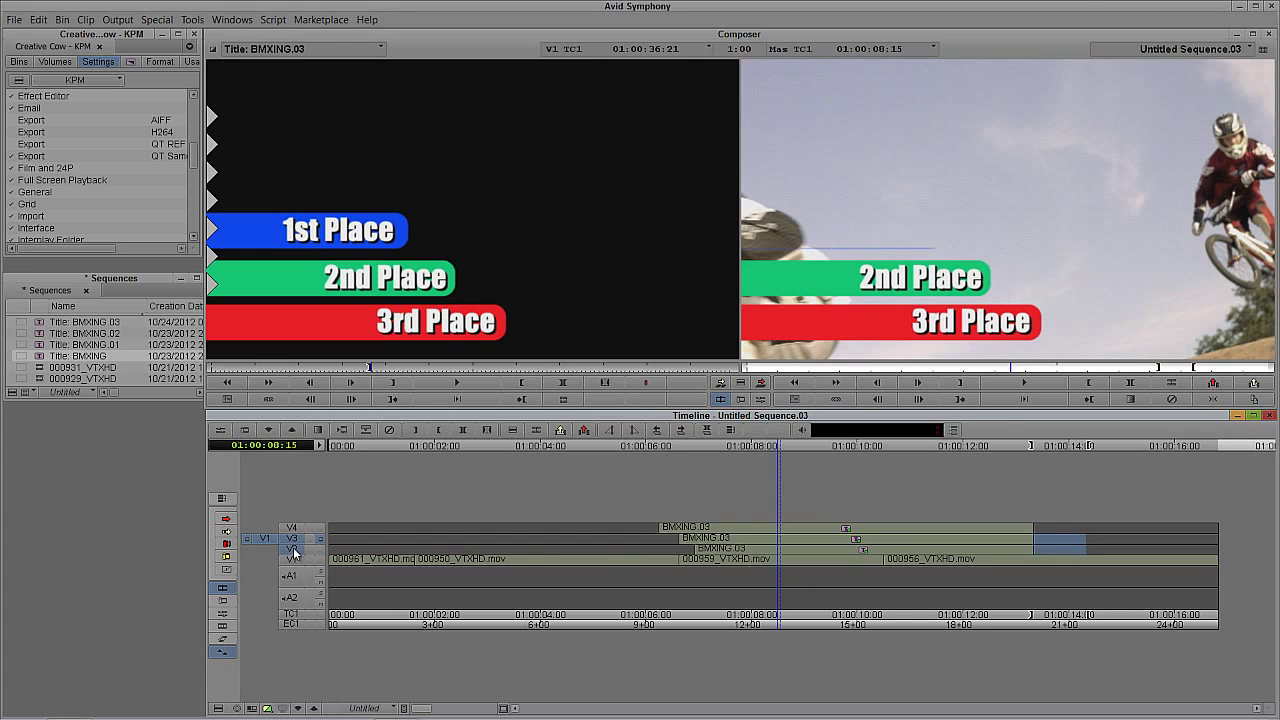
pyautogui.press('t')
pyautogui.press('z')
pyautogui.click(699, 537)
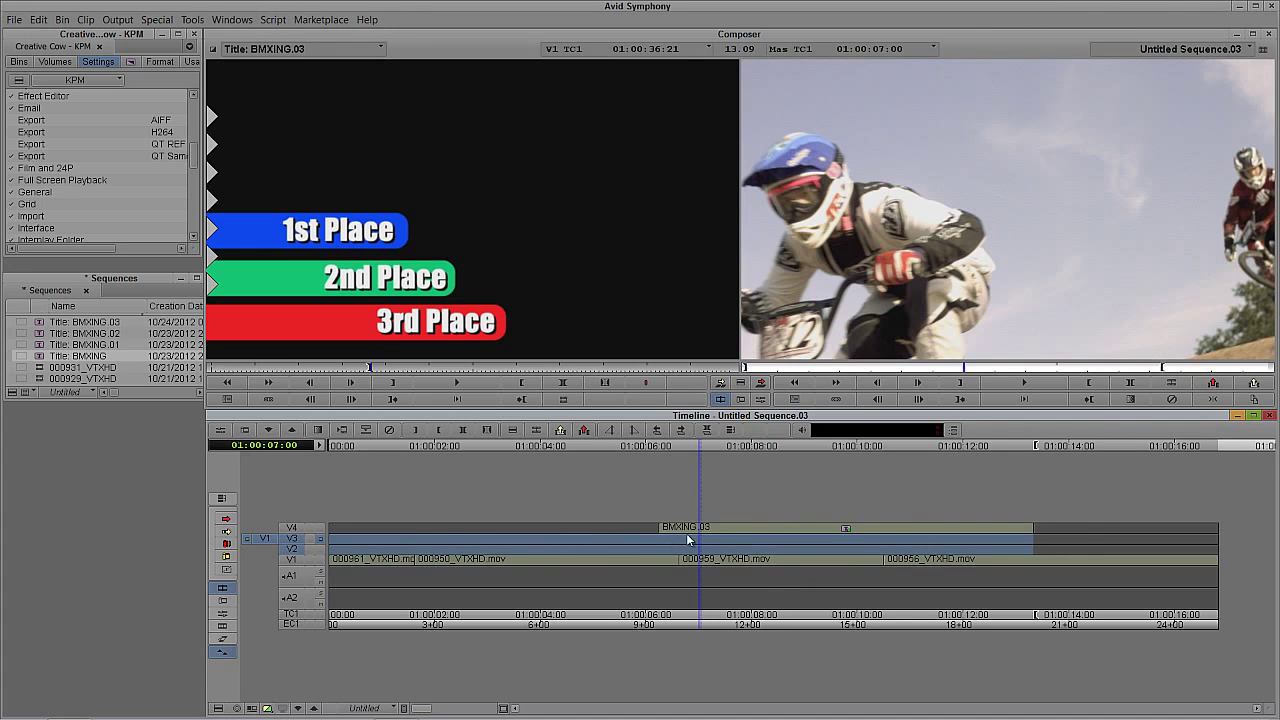
# Step: Move the remaining 1st Place title from V4 down to V2
pyautogui.click(226, 519)
pyautogui.moveTo(706, 530); pyautogui.dragTo(706, 549)
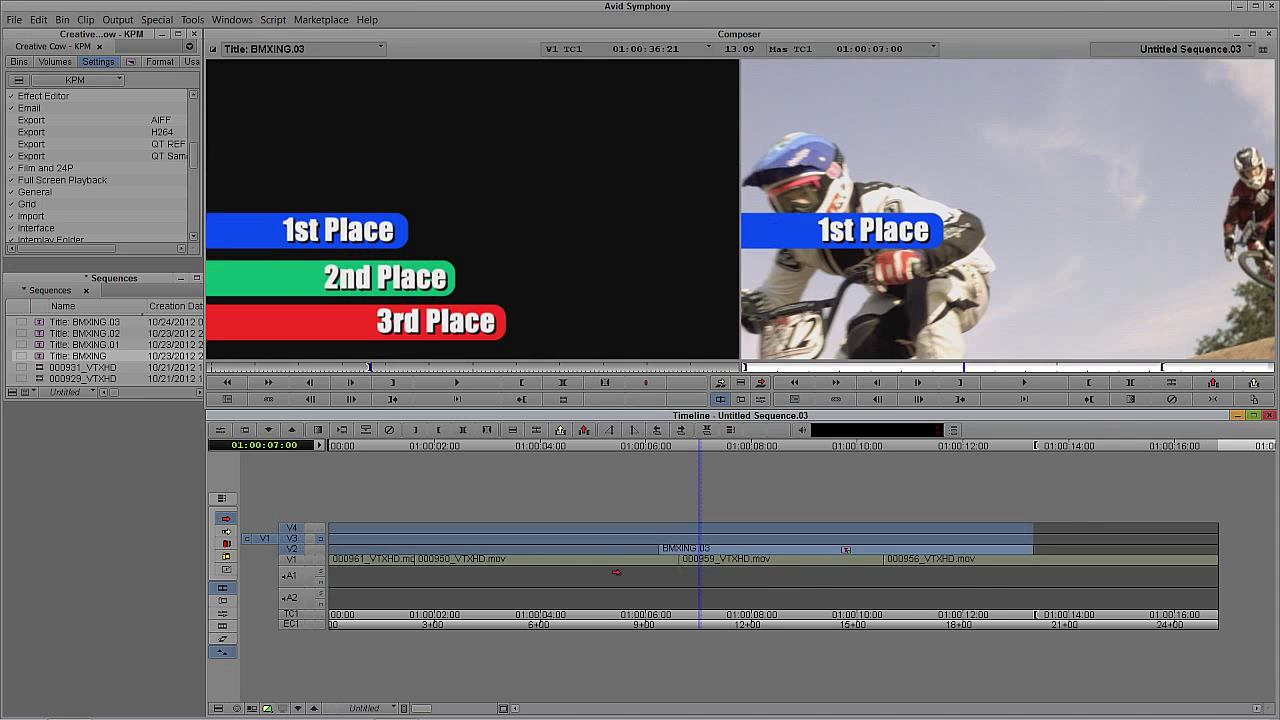
pyautogui.click(227, 519)
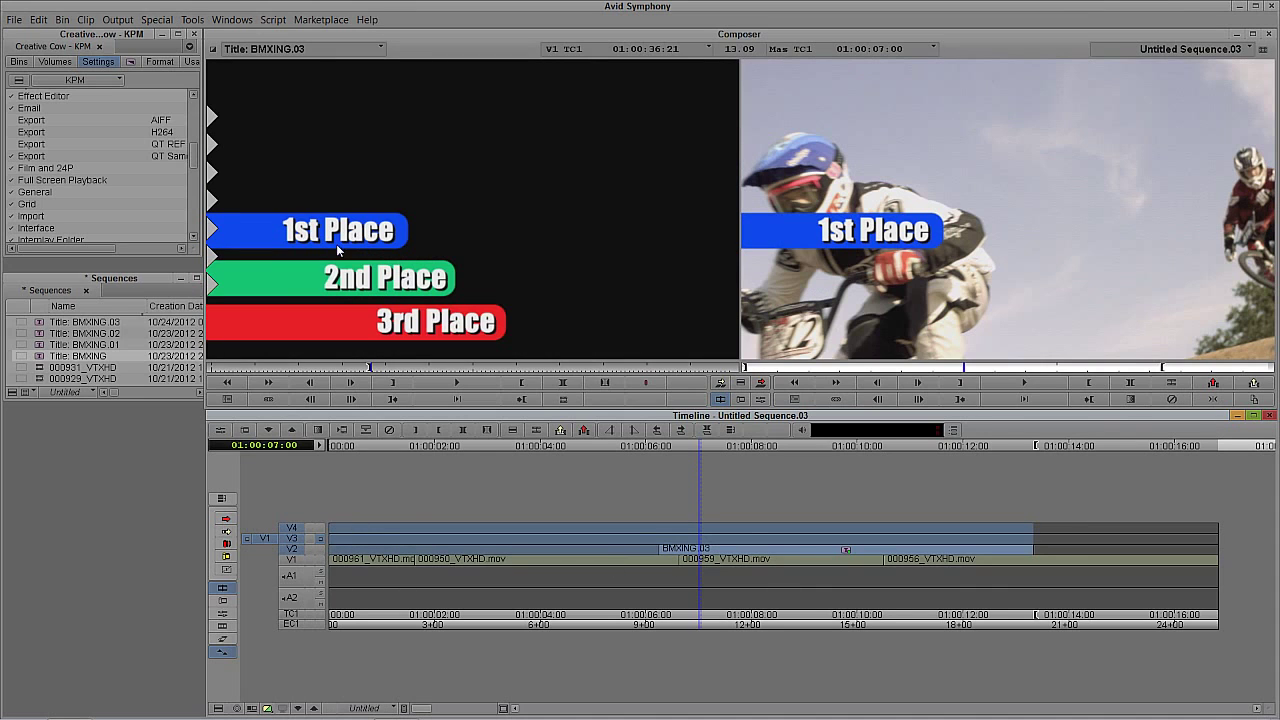
# Step: Mark the title clip on V2 and overwrite it with the uncropped three-bar title BMXING.03 from the source
pyautogui.click(742, 536)
pyautogui.click(293, 528)
pyautogui.click(293, 538)
pyautogui.press('t')
pyautogui.click(779, 558)
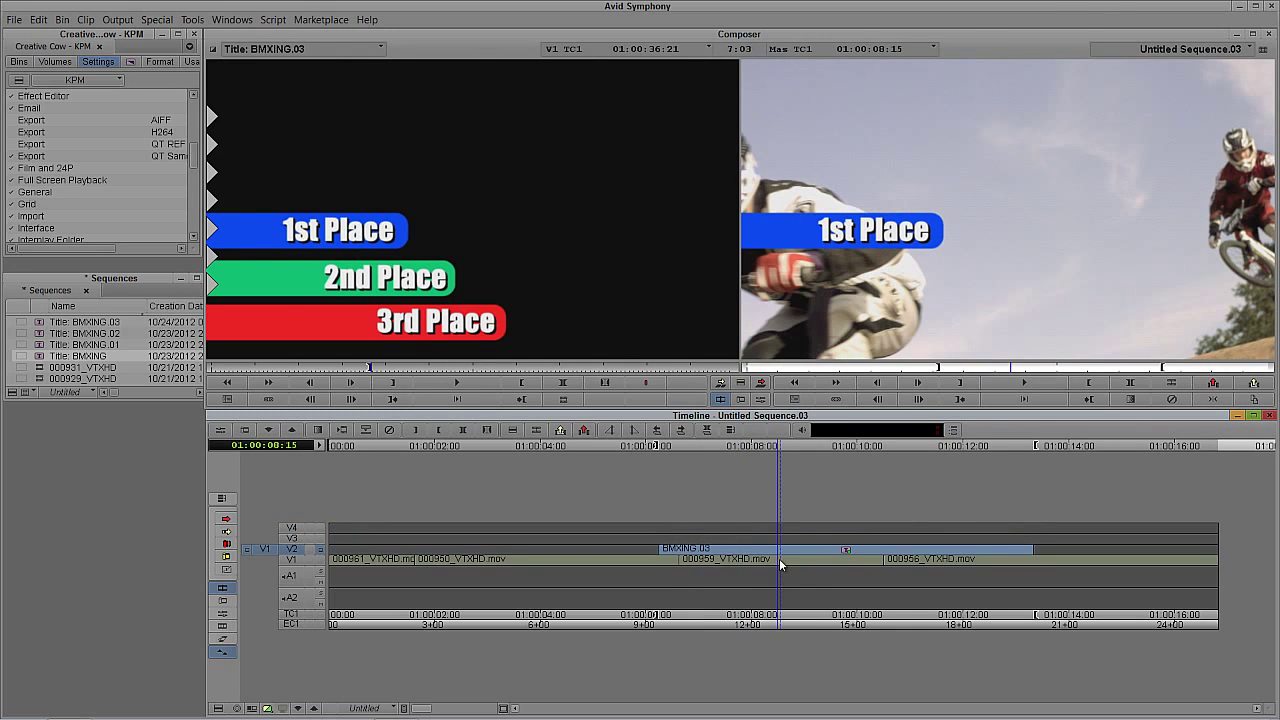
pyautogui.press('b')
pyautogui.click(751, 559)
pyautogui.click(762, 556)
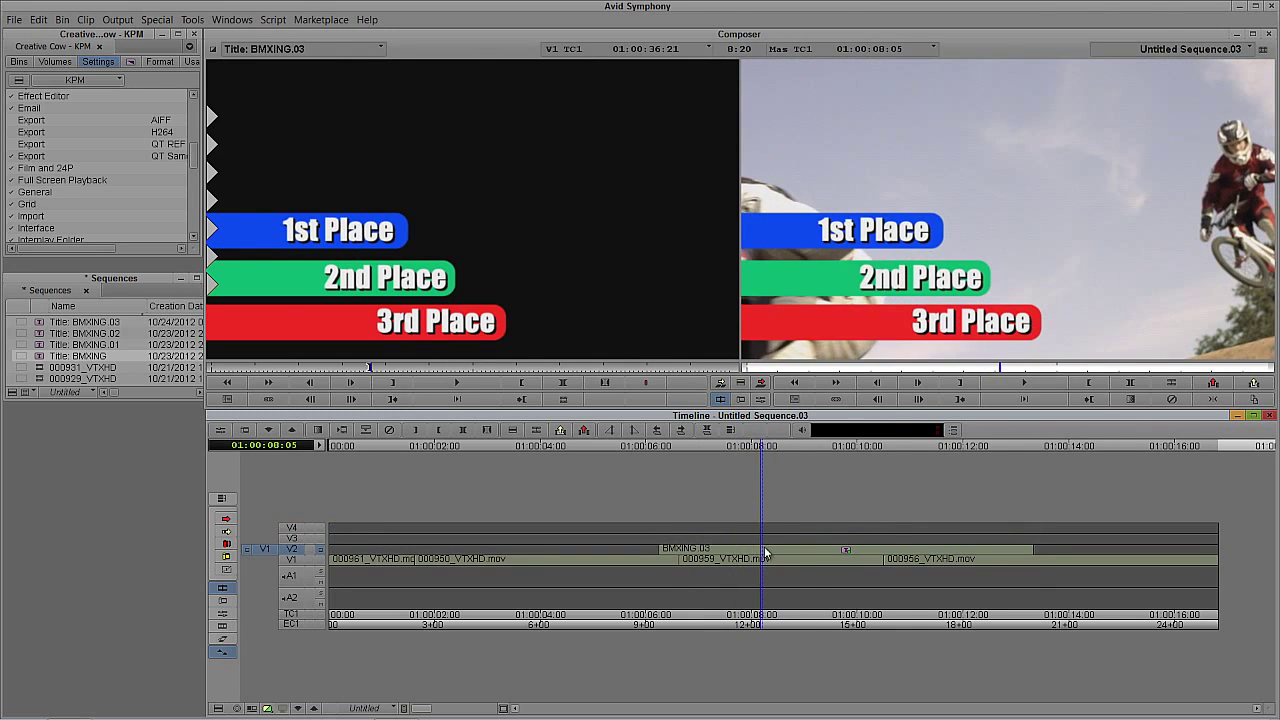
# Step: Open the V2 title for editing in the Avid Title Tool without promoting it to Marquee
pyautogui.rightClick(764, 546)
pyautogui.click(838, 304)
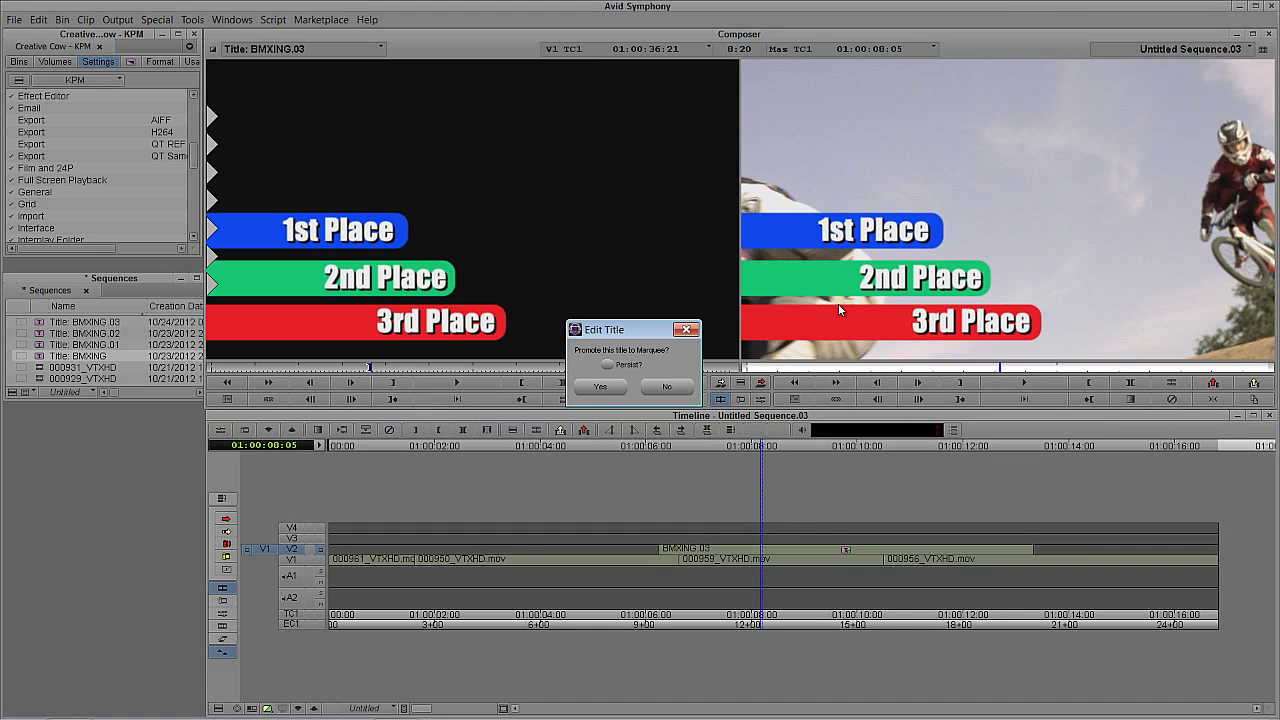
pyautogui.click(668, 388)
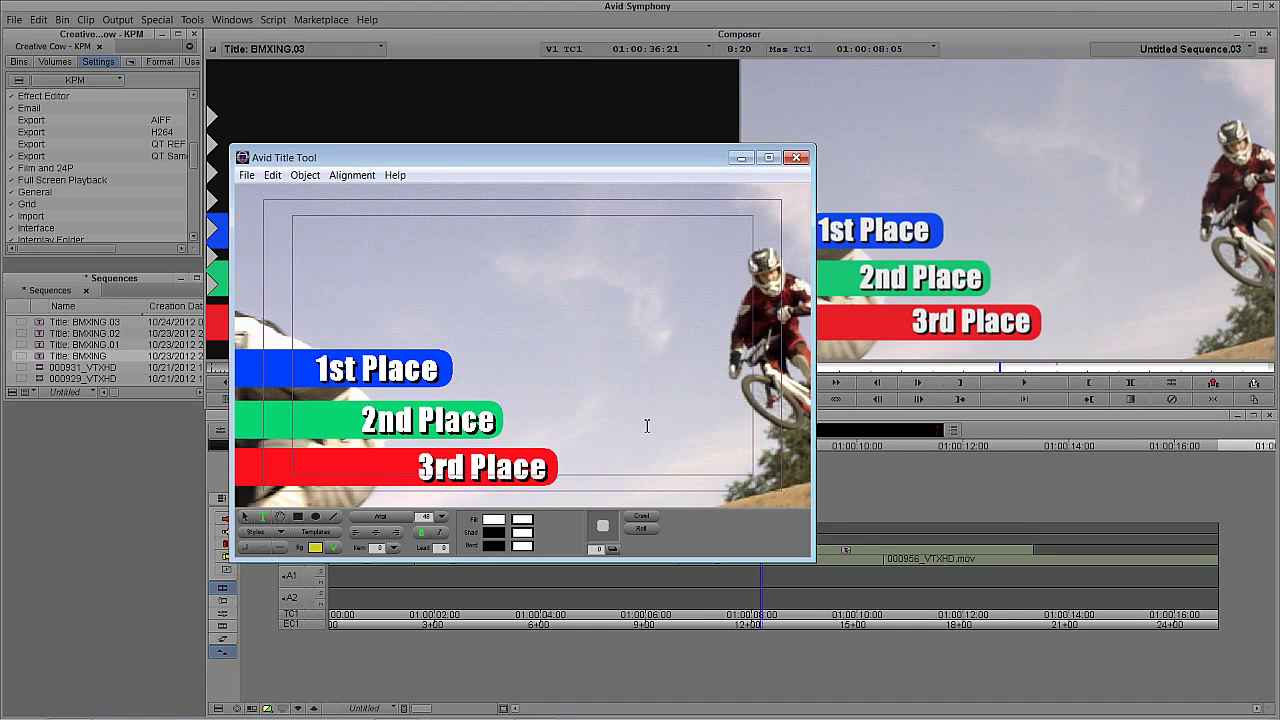
# Step: Delete the 2nd Place and 3rd Place texts along with their green and red bars
pyautogui.click(246, 518)
pyautogui.click(452, 431)
pyautogui.press('Delete')
pyautogui.click(440, 466)
pyautogui.press('Delete')
pyautogui.click(435, 471)
pyautogui.press('Delete')
pyautogui.click(388, 424)
pyautogui.press('Delete')
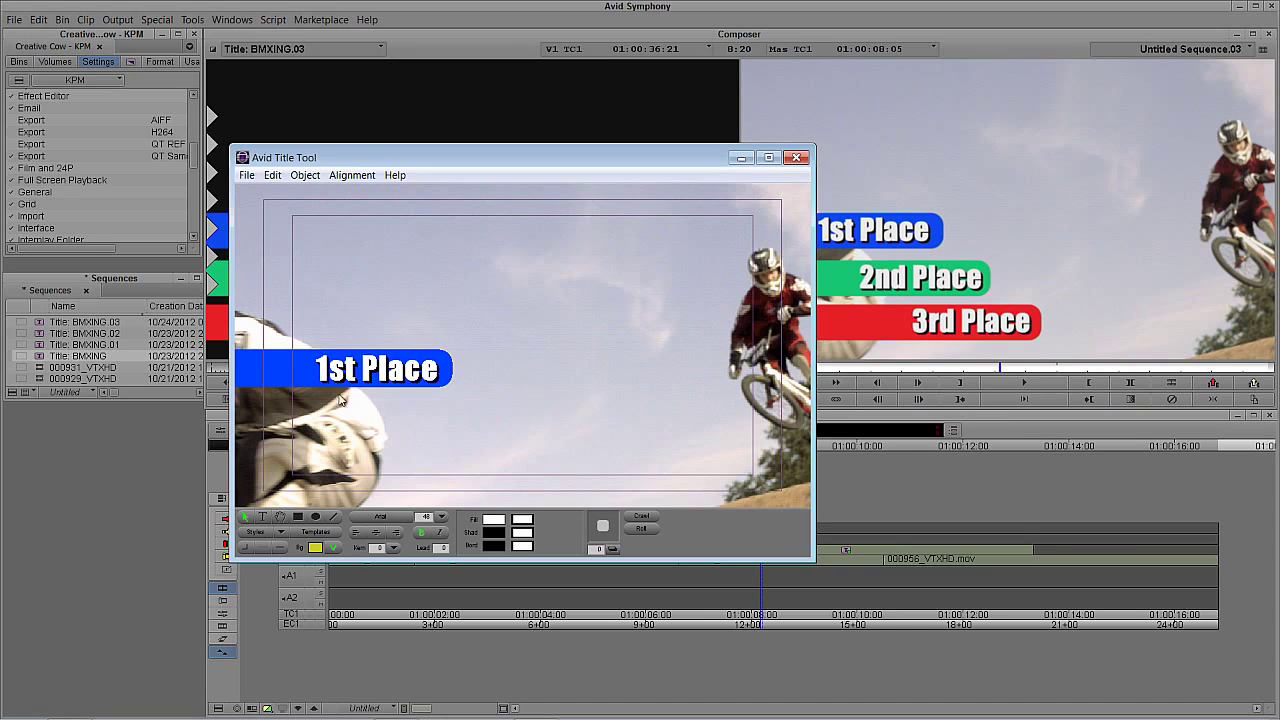
pyautogui.click(319, 370)
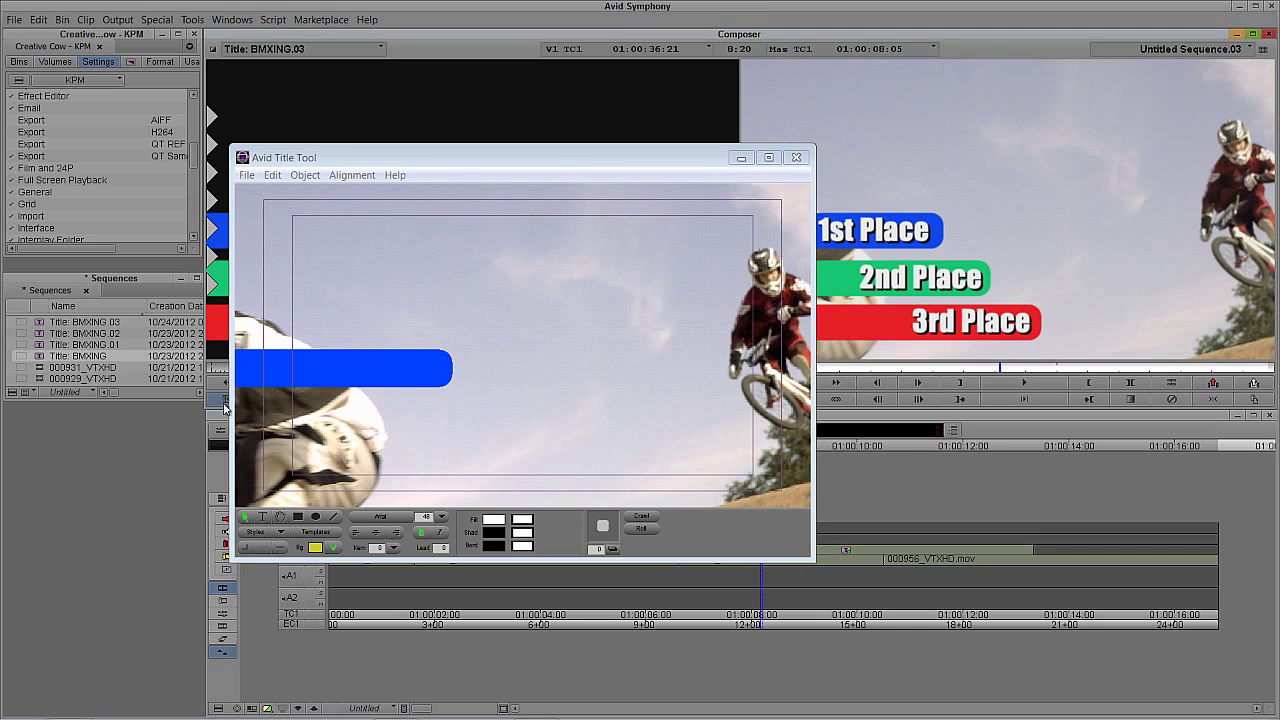
pyautogui.hotkey('ctrl', 'z')
pyautogui.click(356, 391)
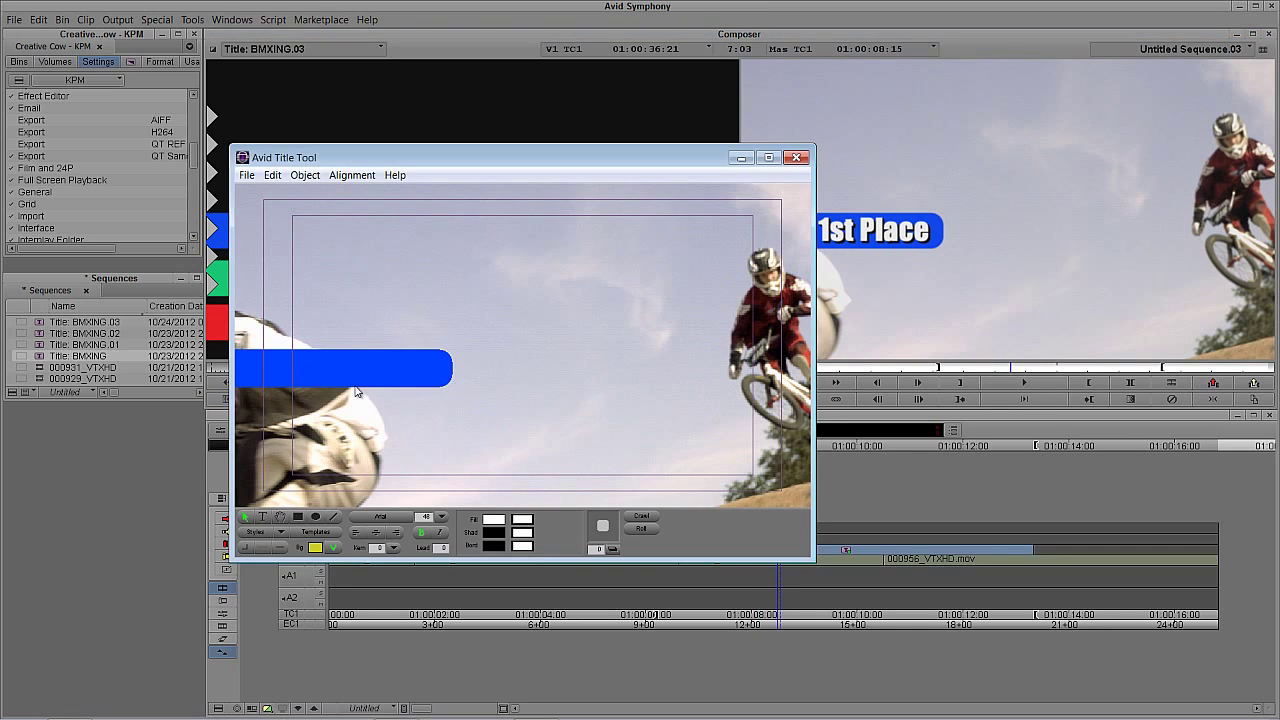
pyautogui.click(272, 175)
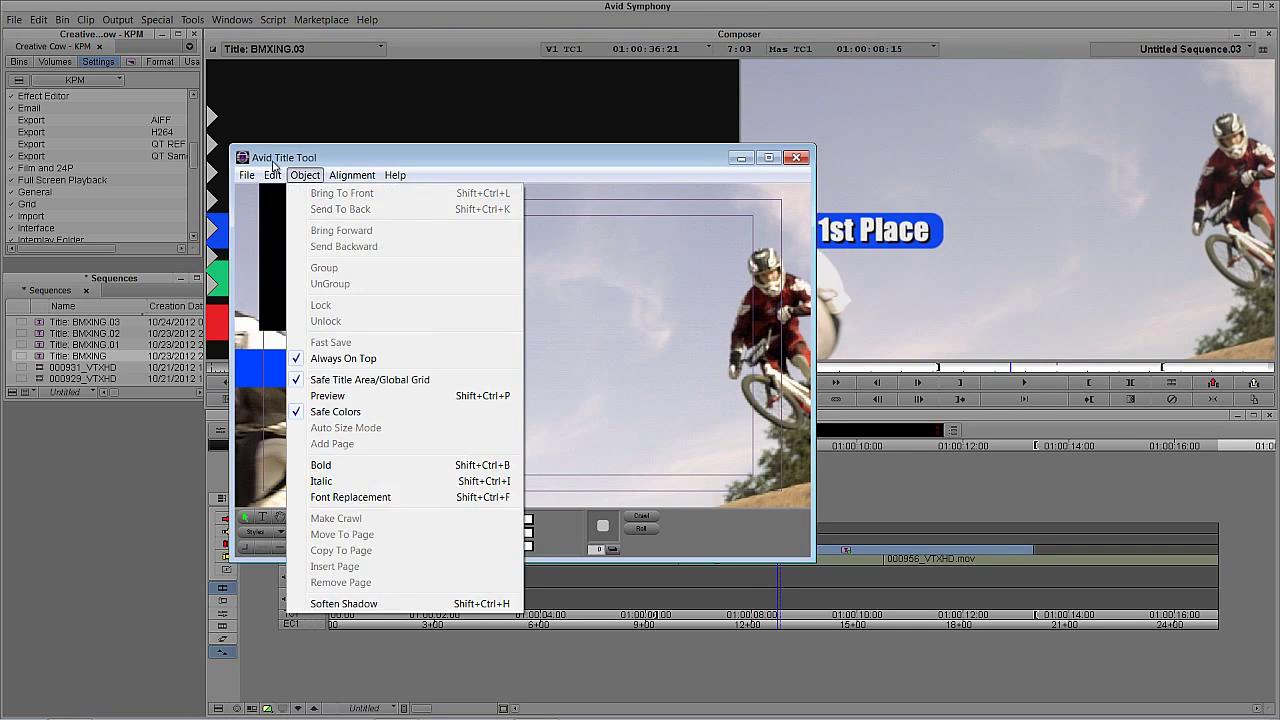
pyautogui.click(298, 193)
# Step: Delete the blue bar behind the 1st Place text and move the text slightly up
pyautogui.click(258, 364)
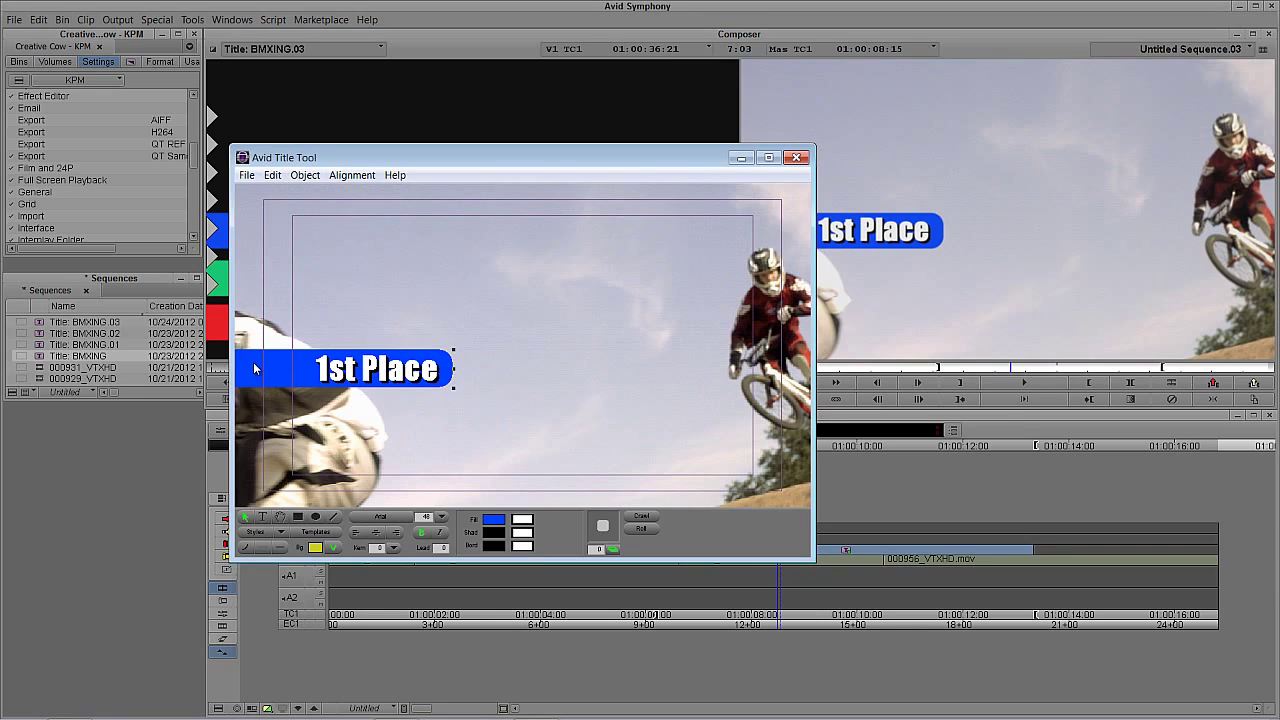
pyautogui.press('Delete')
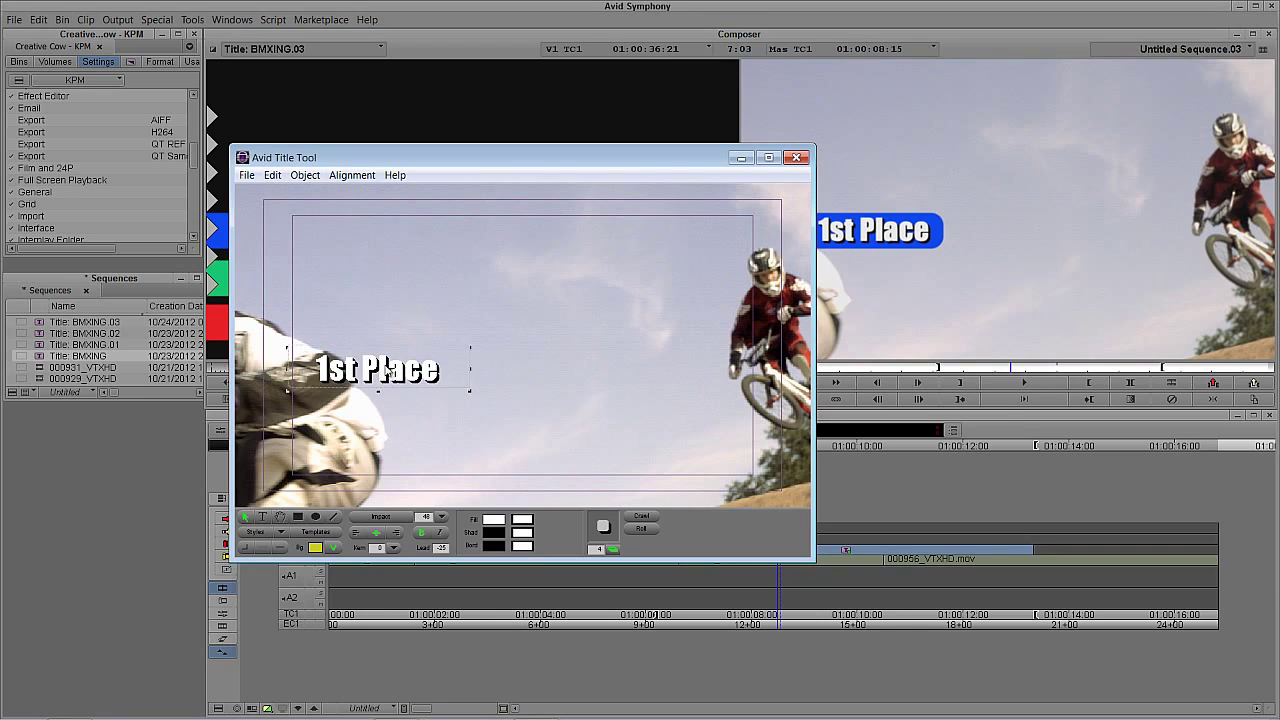
pyautogui.moveTo(382, 356); pyautogui.dragTo(388, 328)
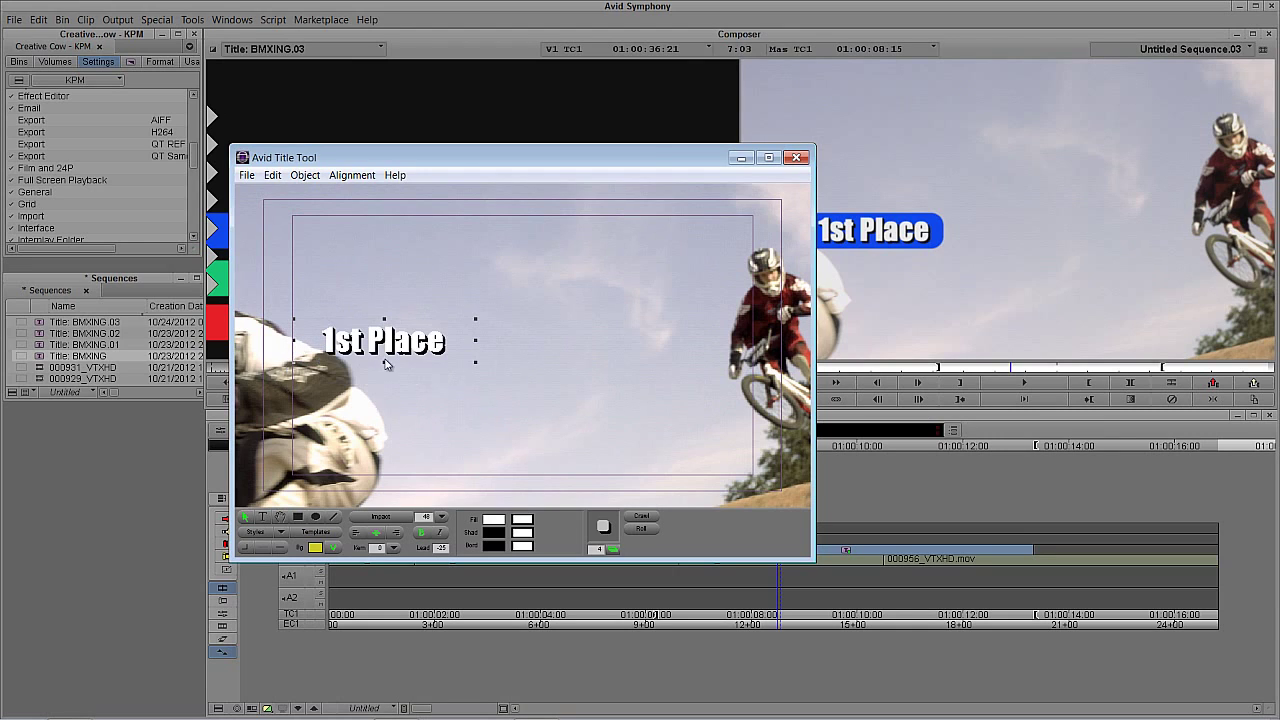
# Step: Set the 1st Place text to size 96, widen its box to the safe-title width and nudge it up
pyautogui.click(421, 518)
pyautogui.write('96')
pyautogui.press('Return')
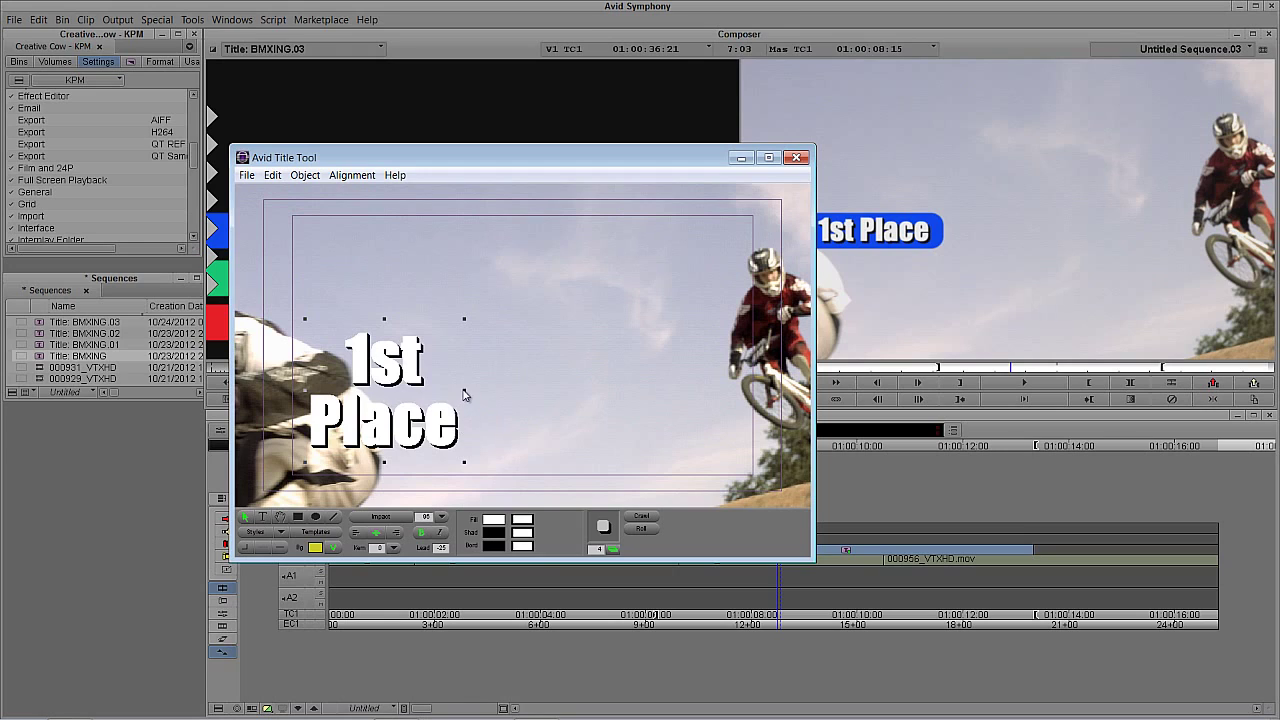
pyautogui.moveTo(463, 393); pyautogui.dragTo(755, 385)
pyautogui.moveTo(306, 360); pyautogui.dragTo(292, 370)
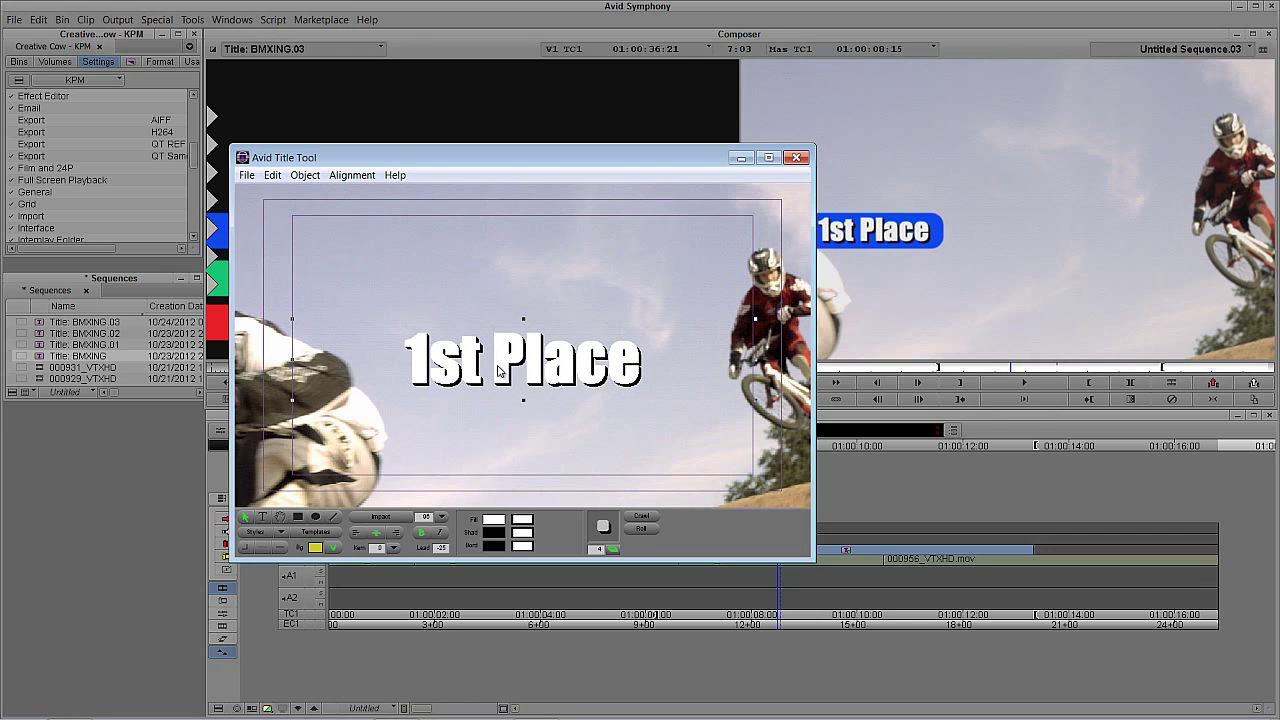
pyautogui.moveTo(499, 369); pyautogui.dragTo(499, 362)
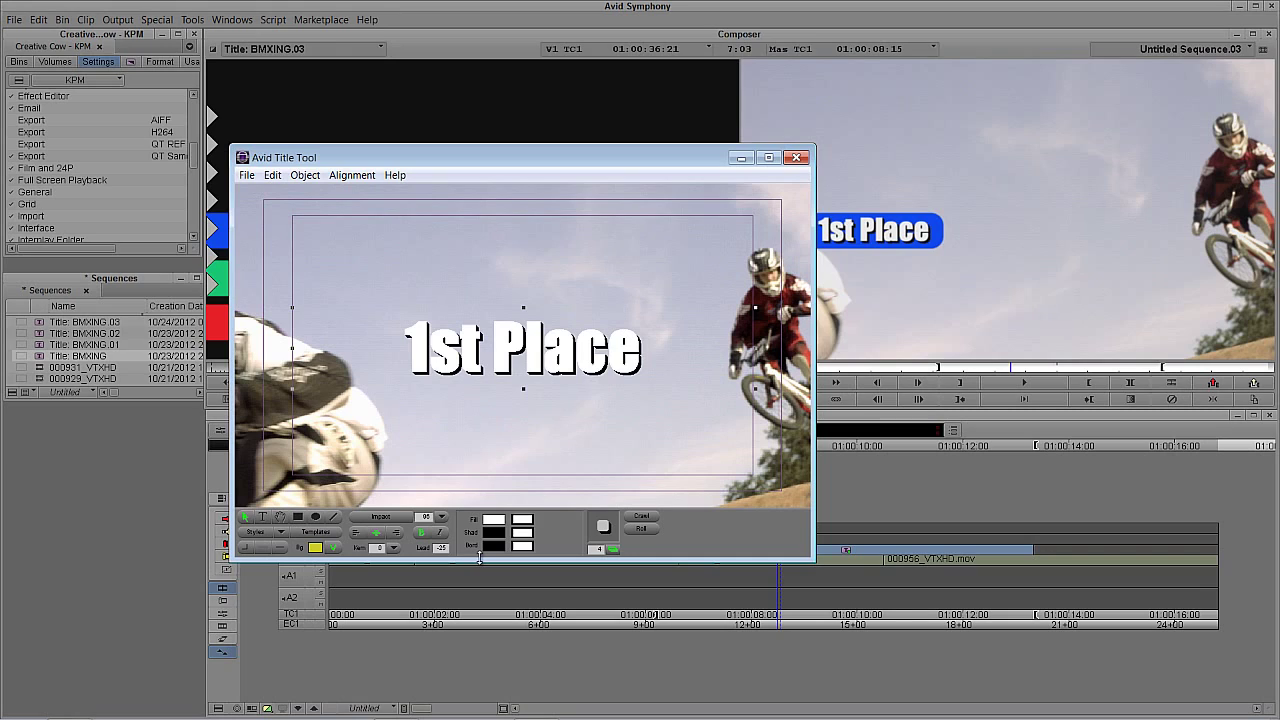
# Step: Save the 1st Place text's formatting as a title style named "standard Title"
pyautogui.click(279, 536)
pyautogui.click(312, 539)
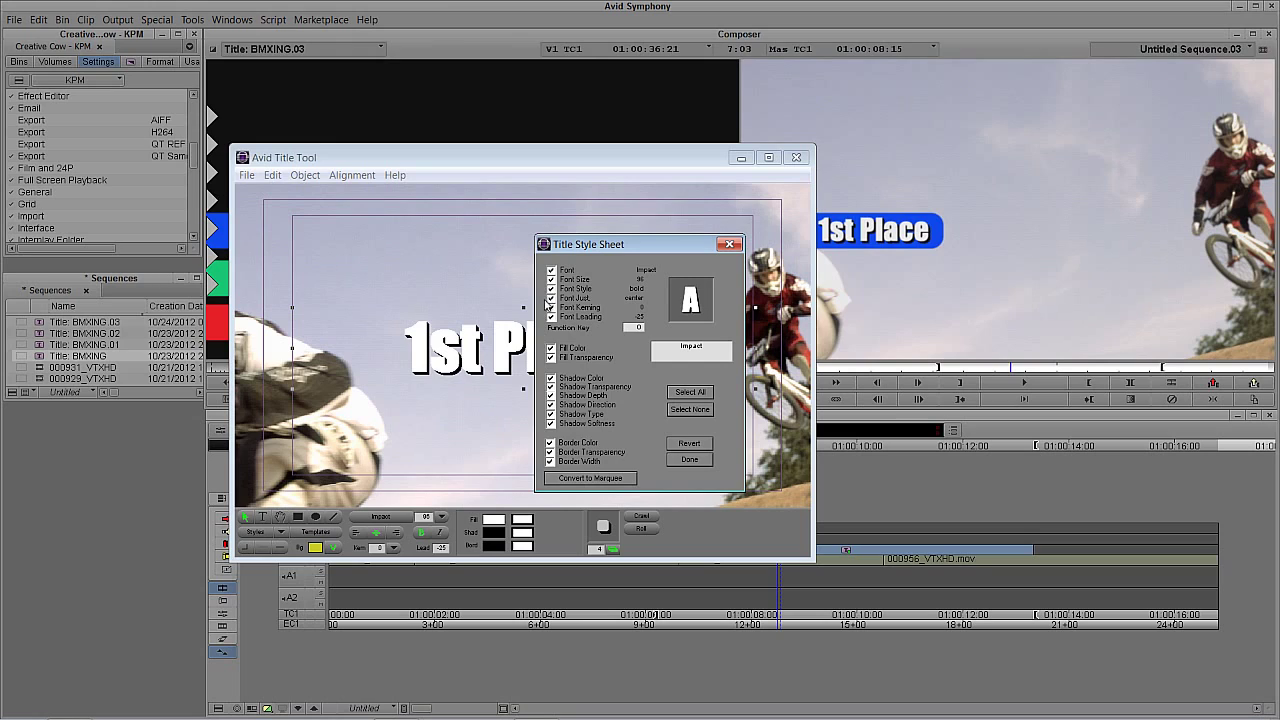
pyautogui.click(548, 330)
pyautogui.click(720, 347)
pyautogui.write('standard Title')
pyautogui.click(689, 460)
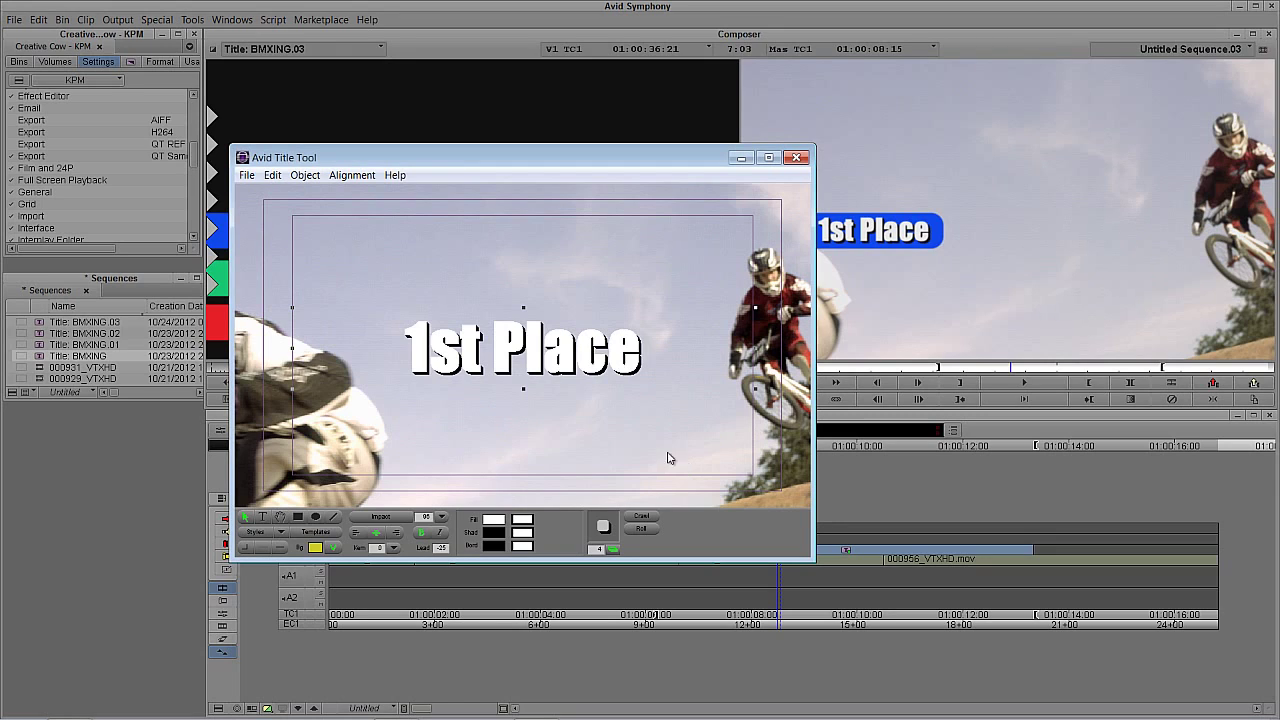
# Step: Change the 1st Place text to the Adobe Arabic font and give it a blue fill
pyautogui.doubleClick(521, 356)
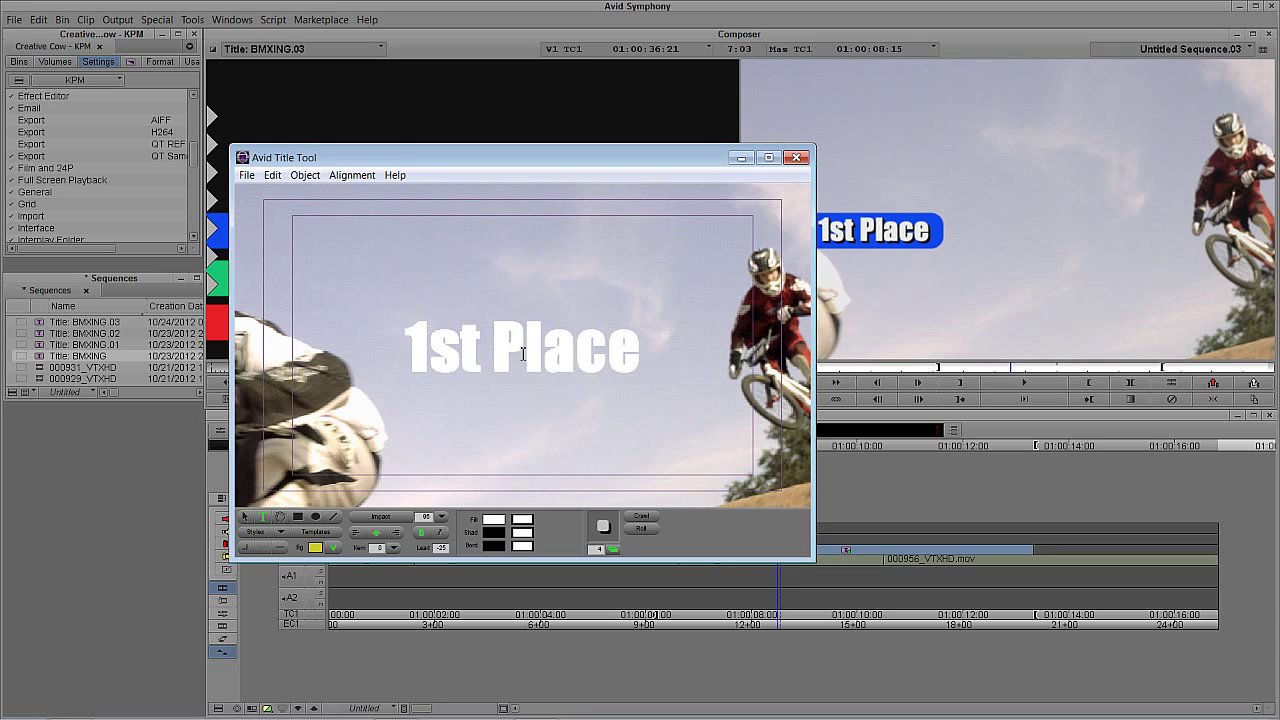
pyautogui.hotkey('ctrl', 'a')
pyautogui.click(243, 518)
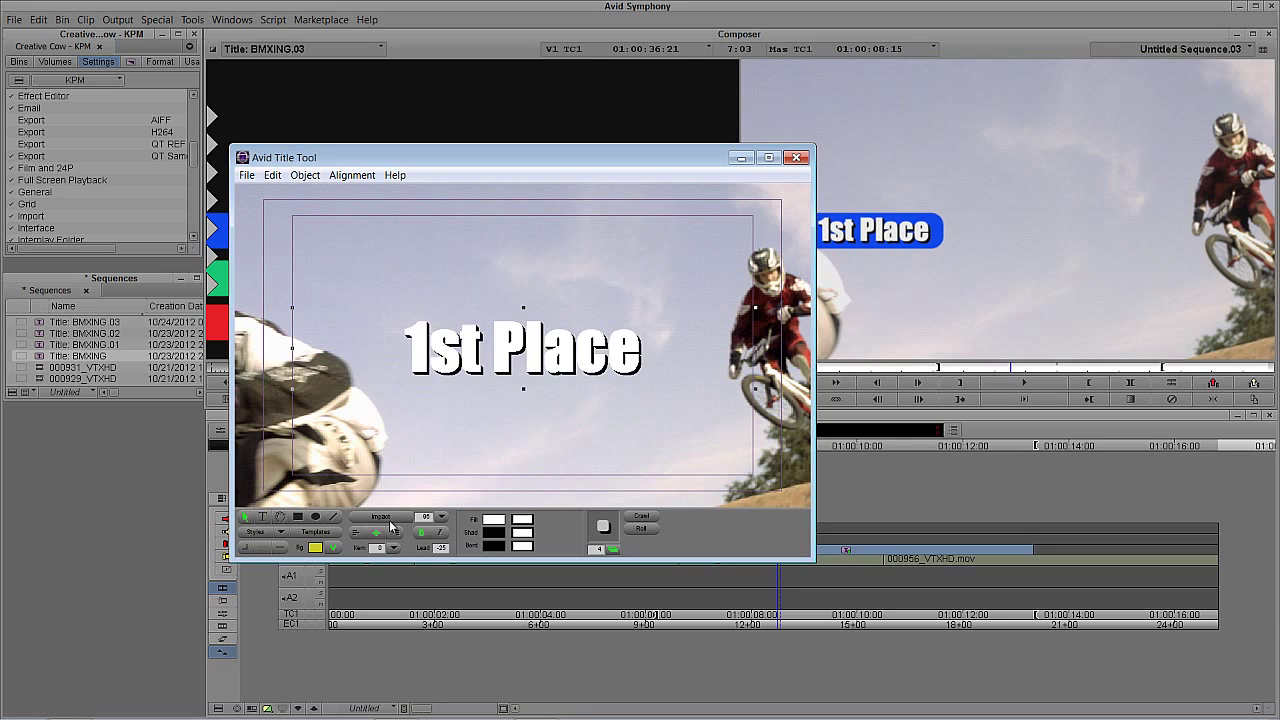
pyautogui.click(392, 517)
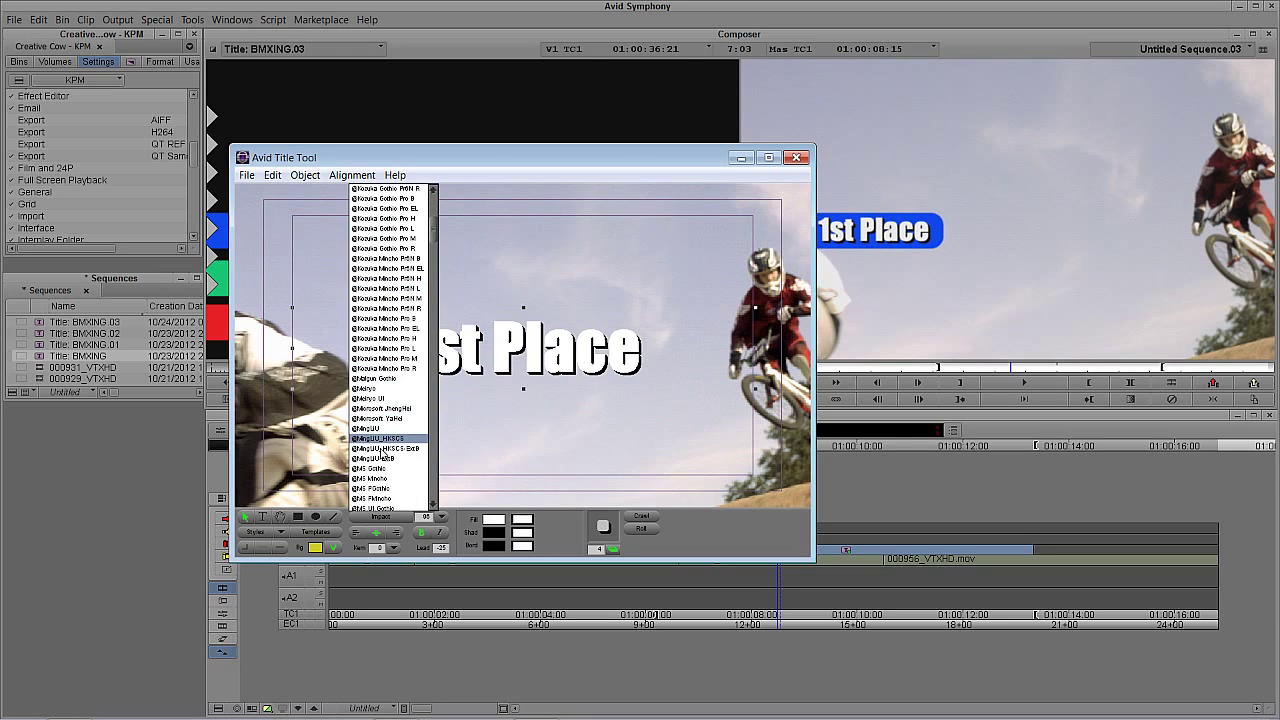
pyautogui.scroll(-5, 385, 350)
pyautogui.click(384, 457)
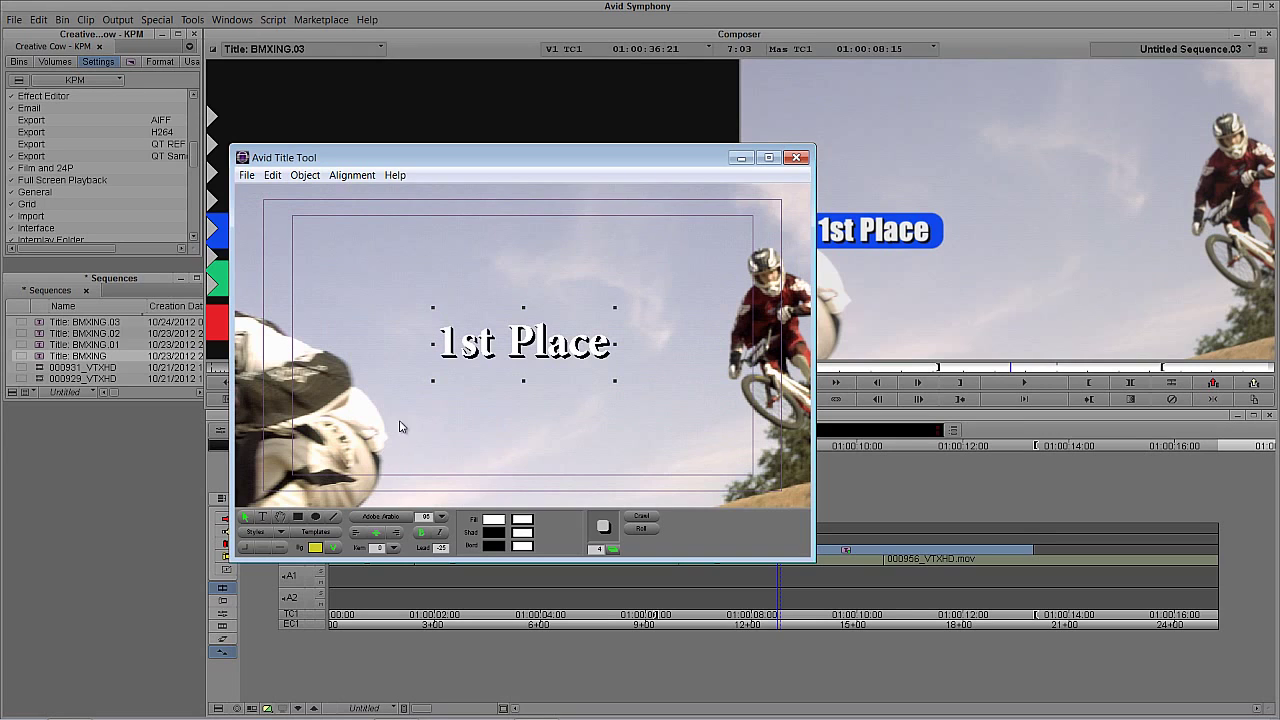
pyautogui.moveTo(491, 522); pyautogui.dragTo(497, 509)
pyautogui.click(513, 508)
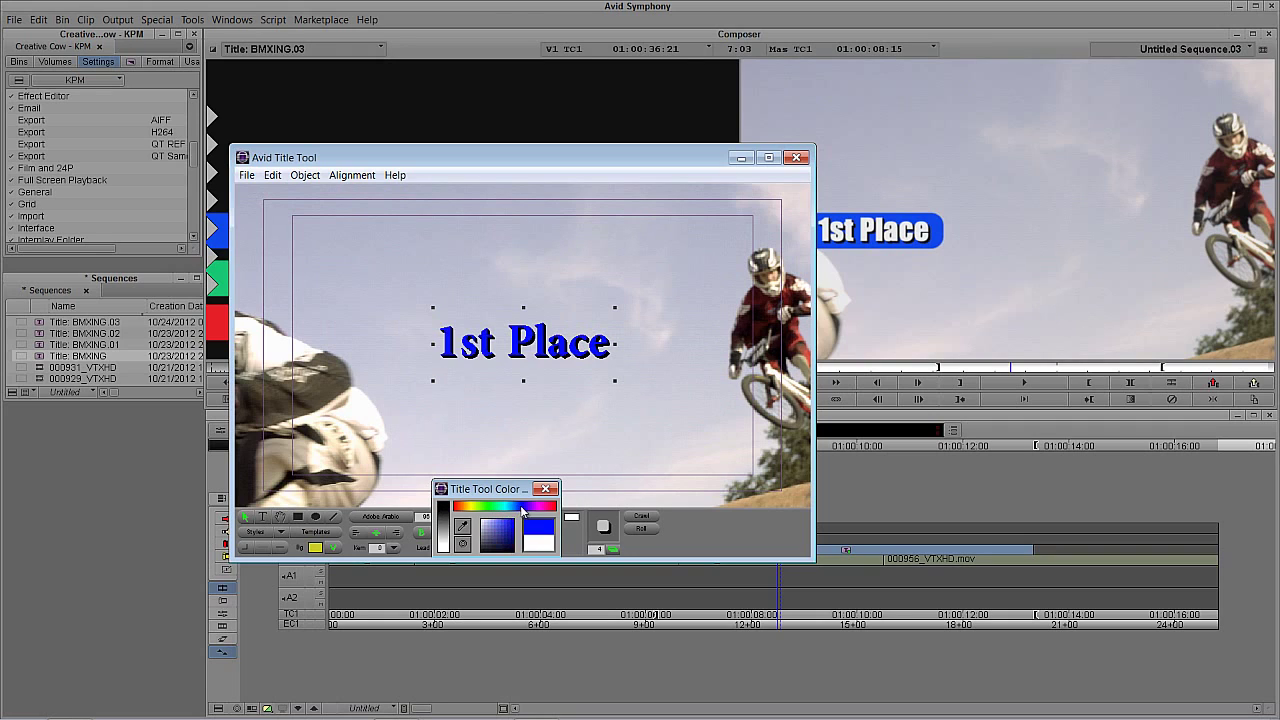
# Step: Set the 1st Place text's kerning to 30, left-justify it and place it in the upper-left corner of the title-safe area
pyautogui.moveTo(390, 273); pyautogui.dragTo(377, 246)
pyautogui.click(543, 489)
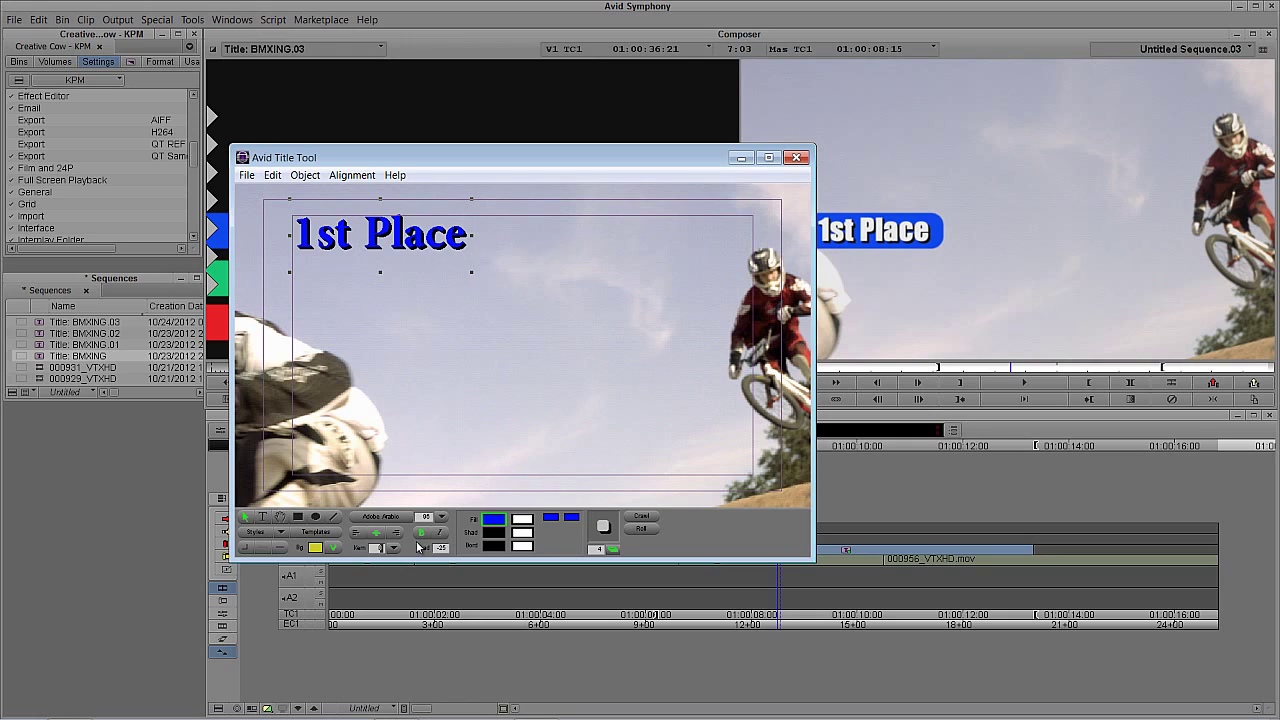
pyautogui.write('30')
pyautogui.press('Return')
pyautogui.moveTo(408, 251); pyautogui.dragTo(530, 251)
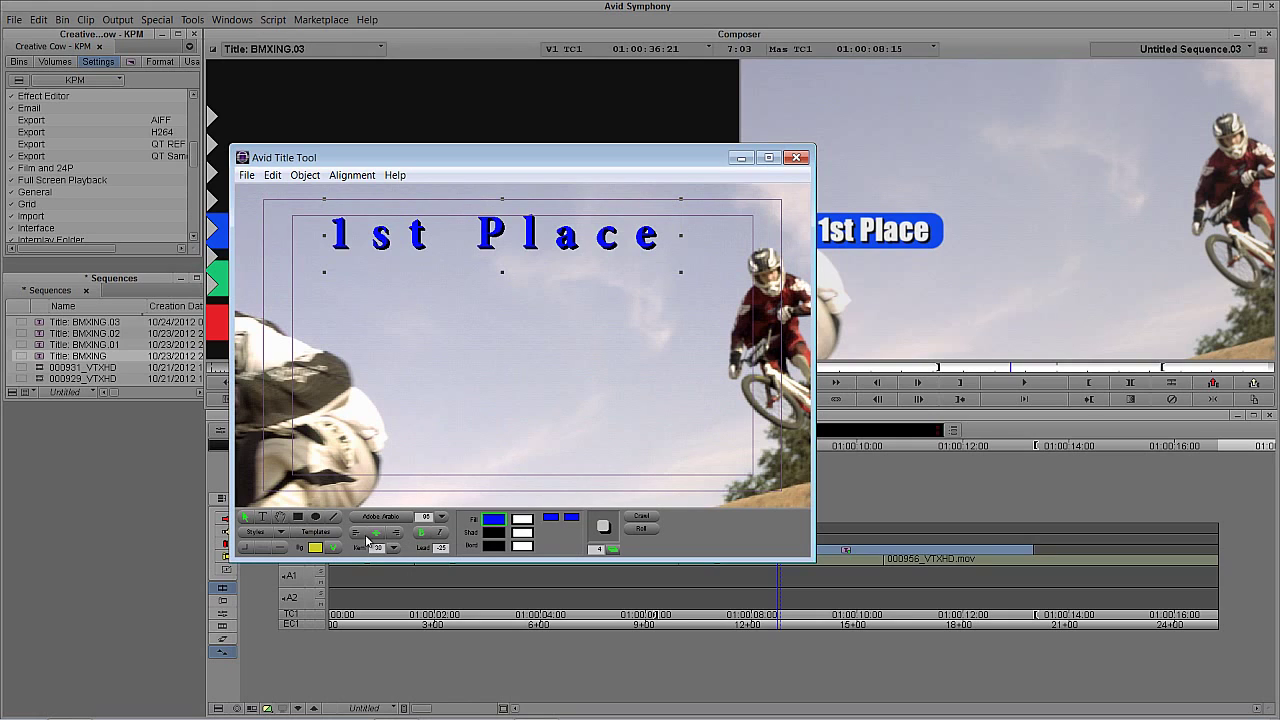
pyautogui.click(356, 532)
pyautogui.moveTo(516, 240); pyautogui.dragTo(489, 240)
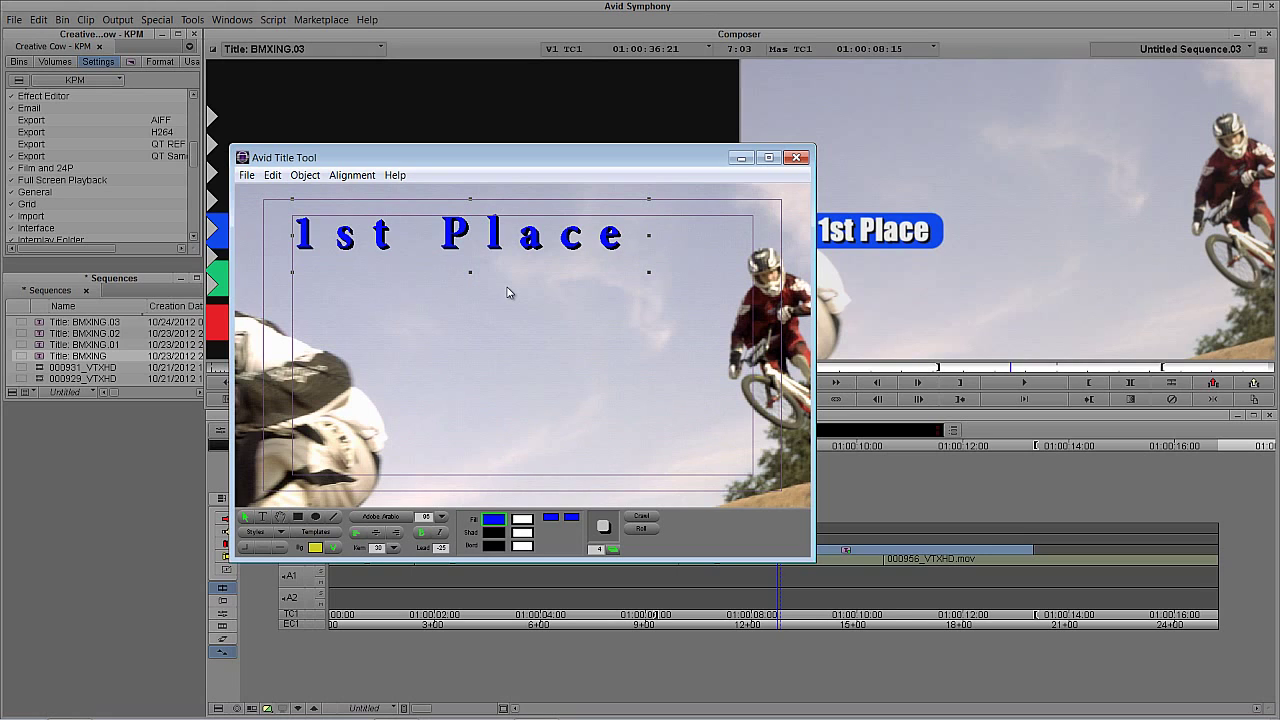
# Step: Save the restyled 1st Place text's formatting as a title style named "New Title #1"
pyautogui.click(280, 532)
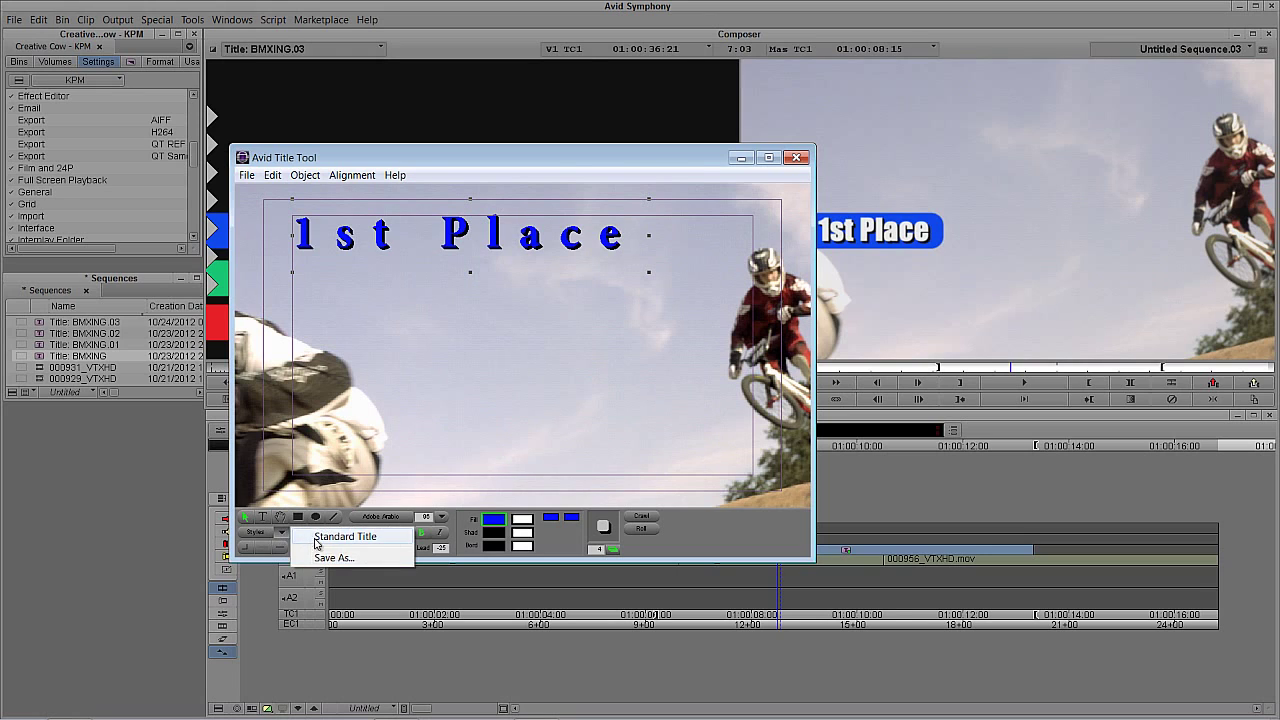
pyautogui.click(322, 556)
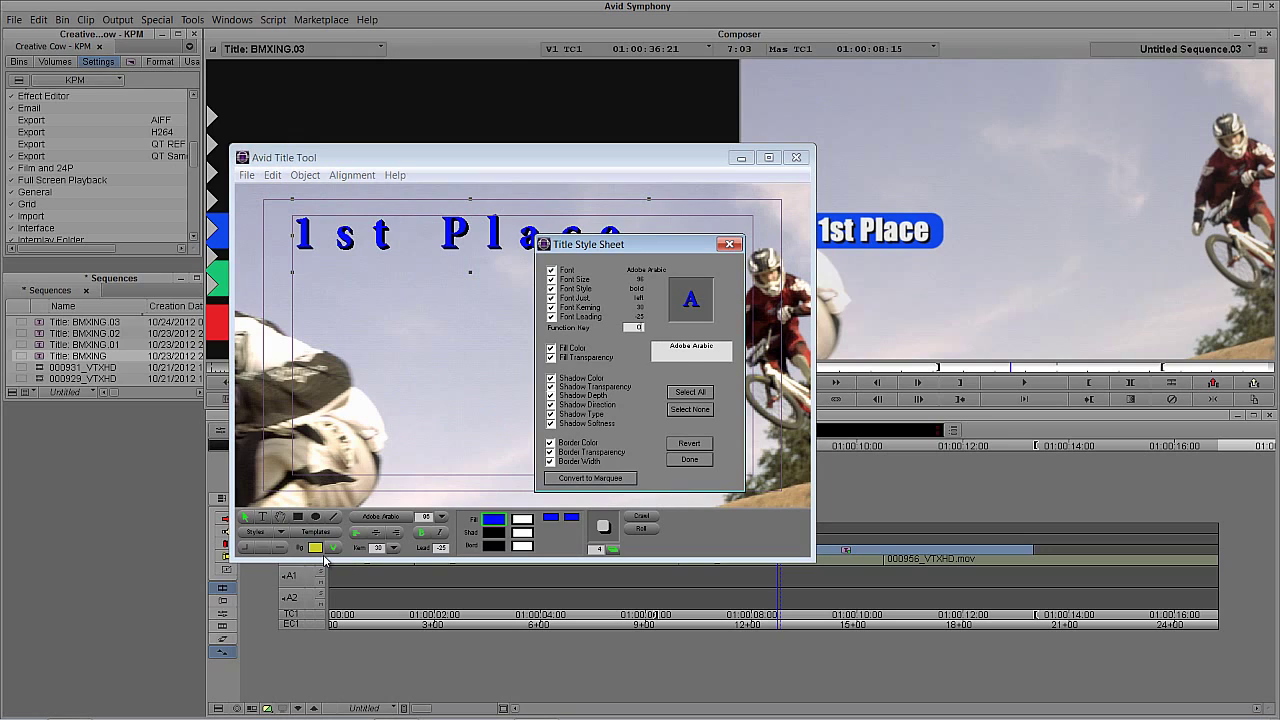
pyautogui.click(686, 348)
pyautogui.write('New Title #1')
pyautogui.click(688, 460)
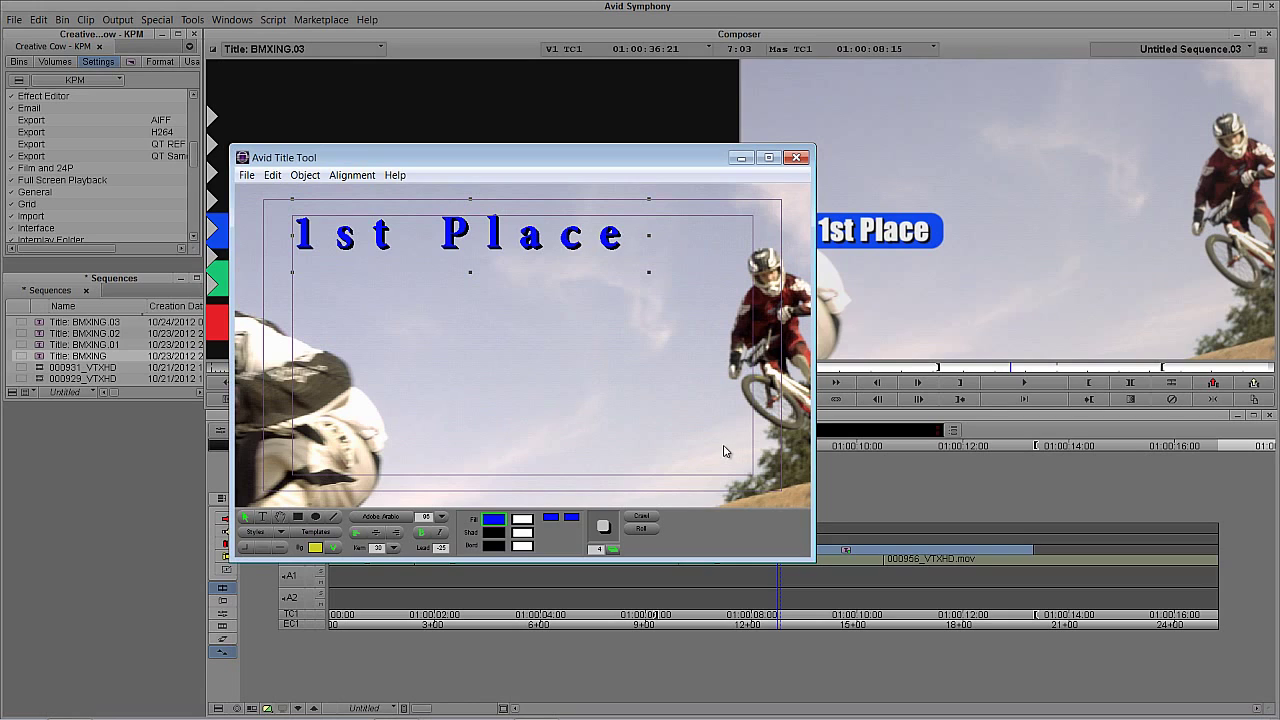
# Step: Close the current title without saving it and create a new title with the Title Tool
pyautogui.click(796, 157)
pyautogui.click(522, 378)
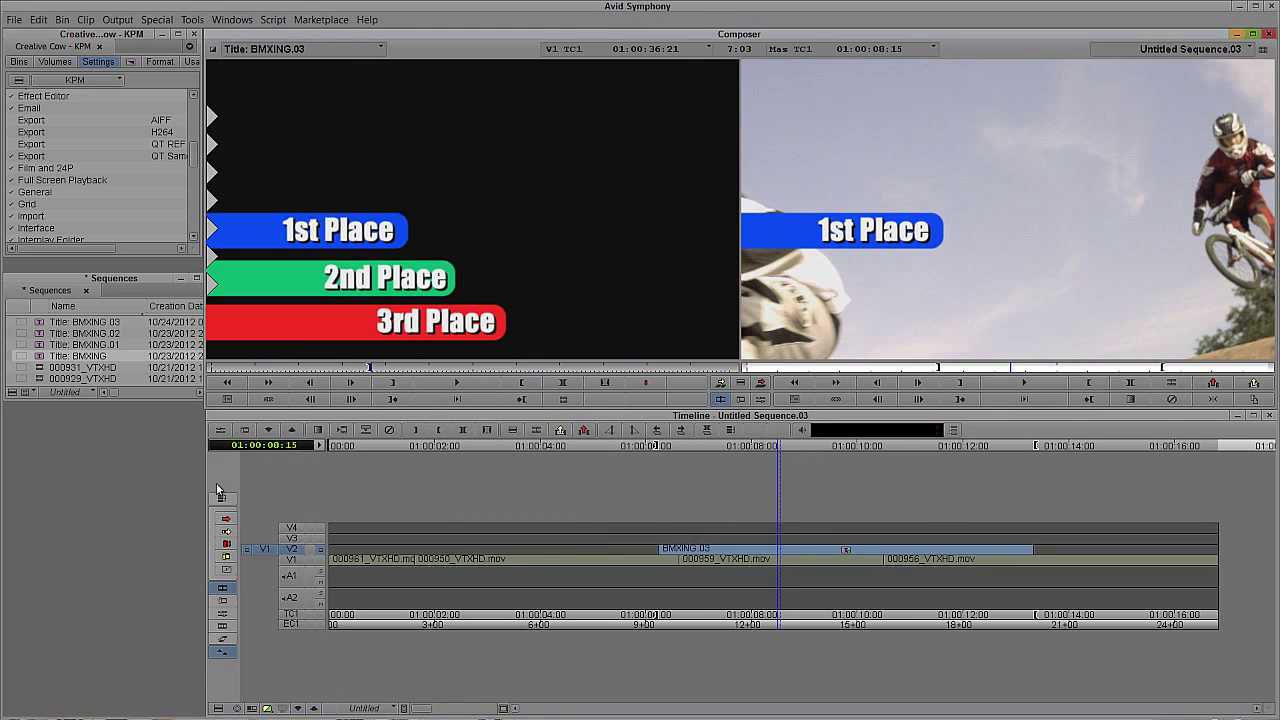
pyautogui.click(92, 20)
pyautogui.click(104, 95)
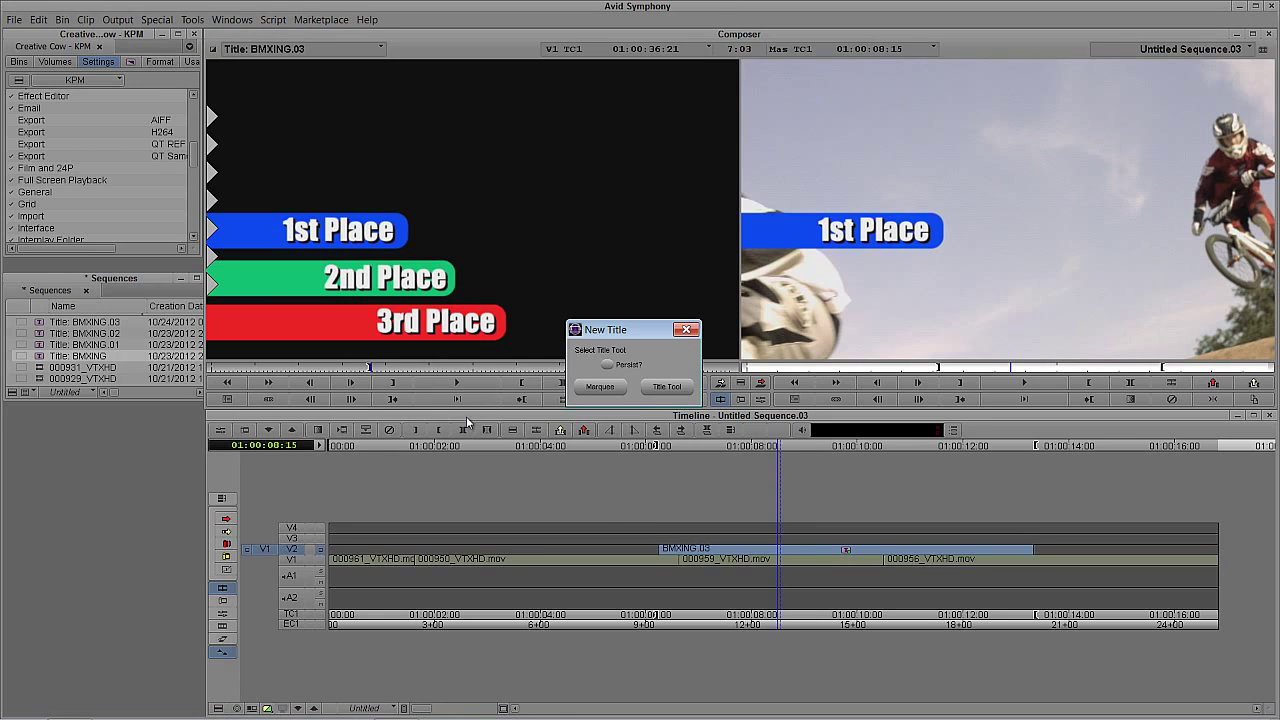
pyautogui.click(665, 389)
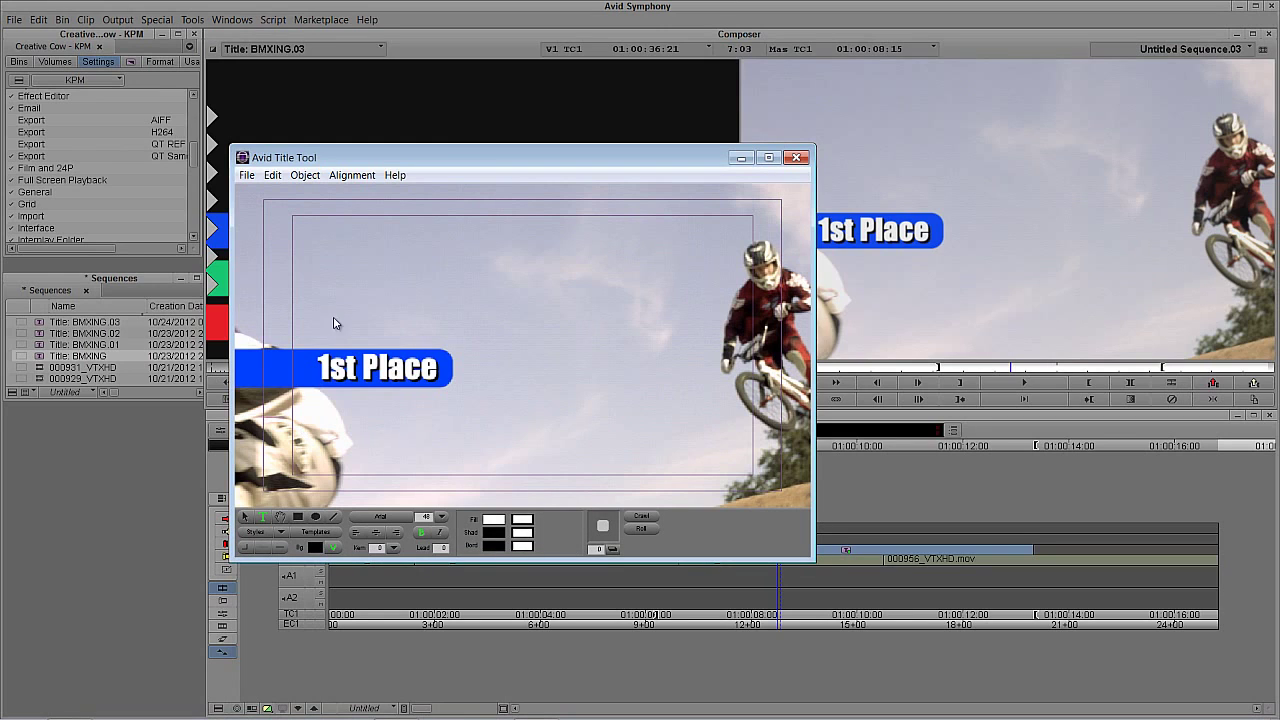
pyautogui.moveTo(490, 162); pyautogui.dragTo(330, 283)
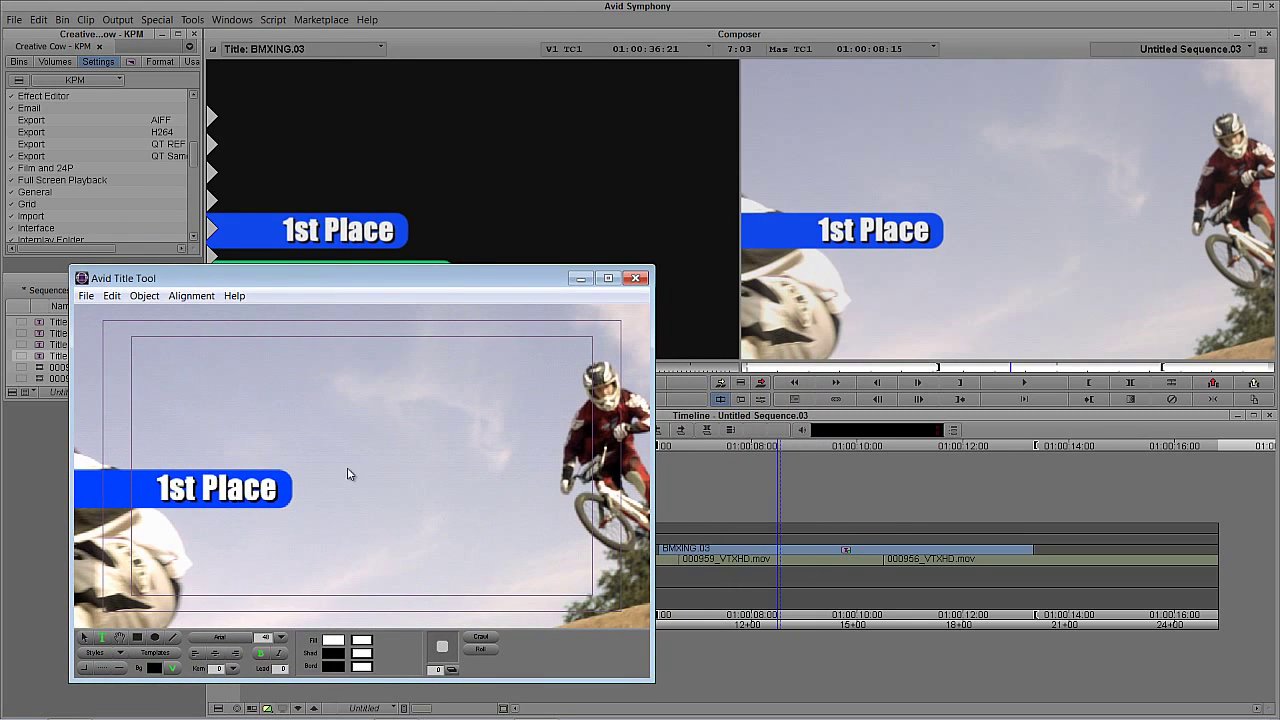
pyautogui.moveTo(366, 270); pyautogui.dragTo(462, 143)
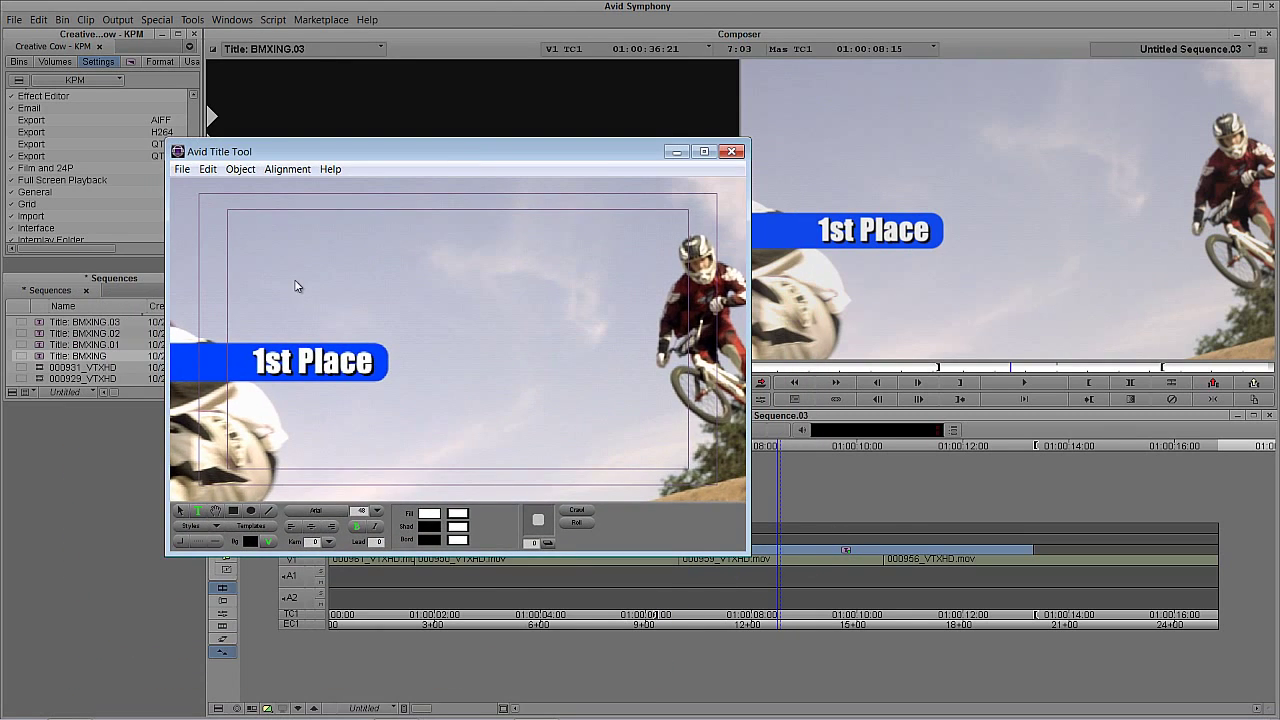
# Step: Add an all-caps text line to the new title reading a first name followed by "IS AWESOME", and select it
pyautogui.press('capslock')
pyautogui.write('K')
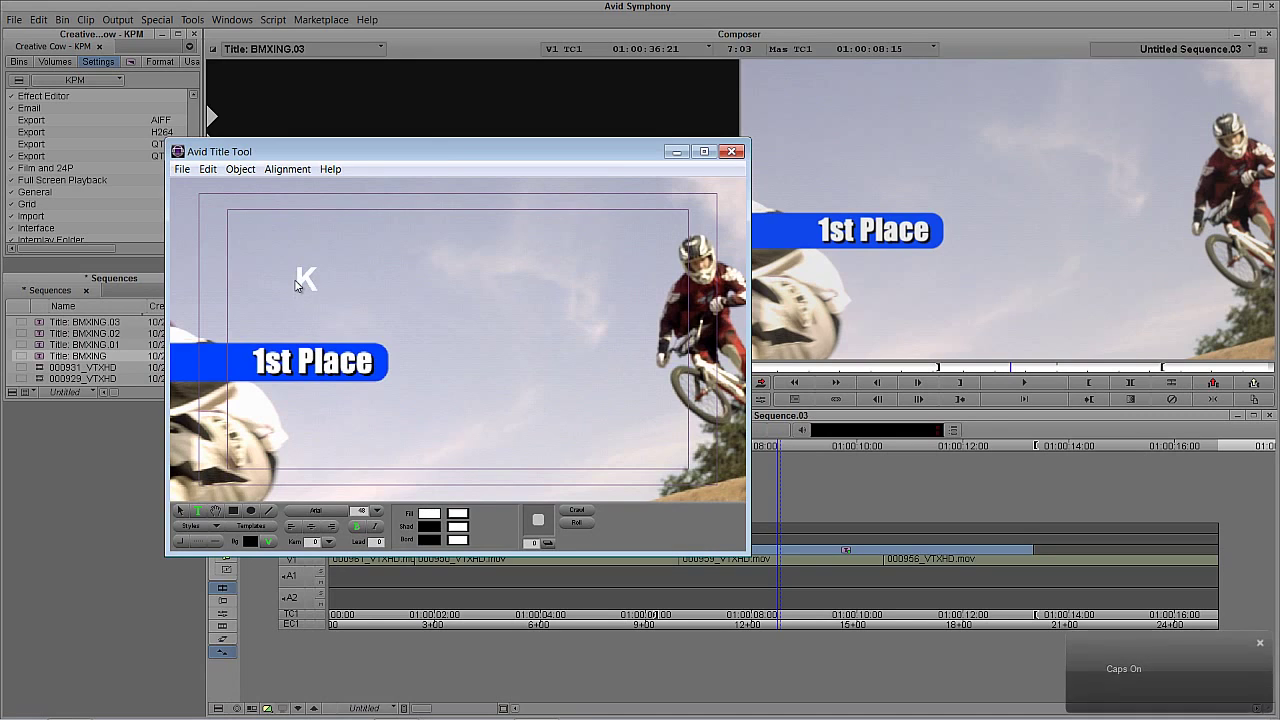
pyautogui.write('EVIN IS AWESOME')
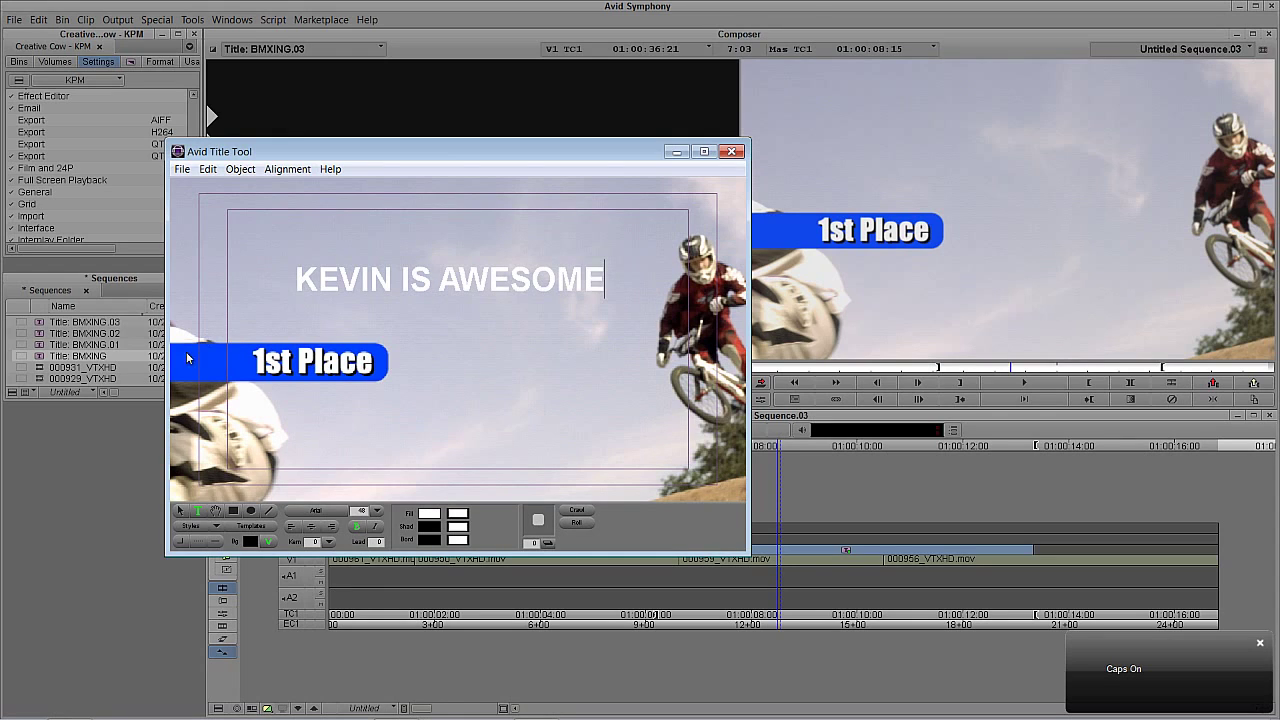
pyautogui.click(178, 511)
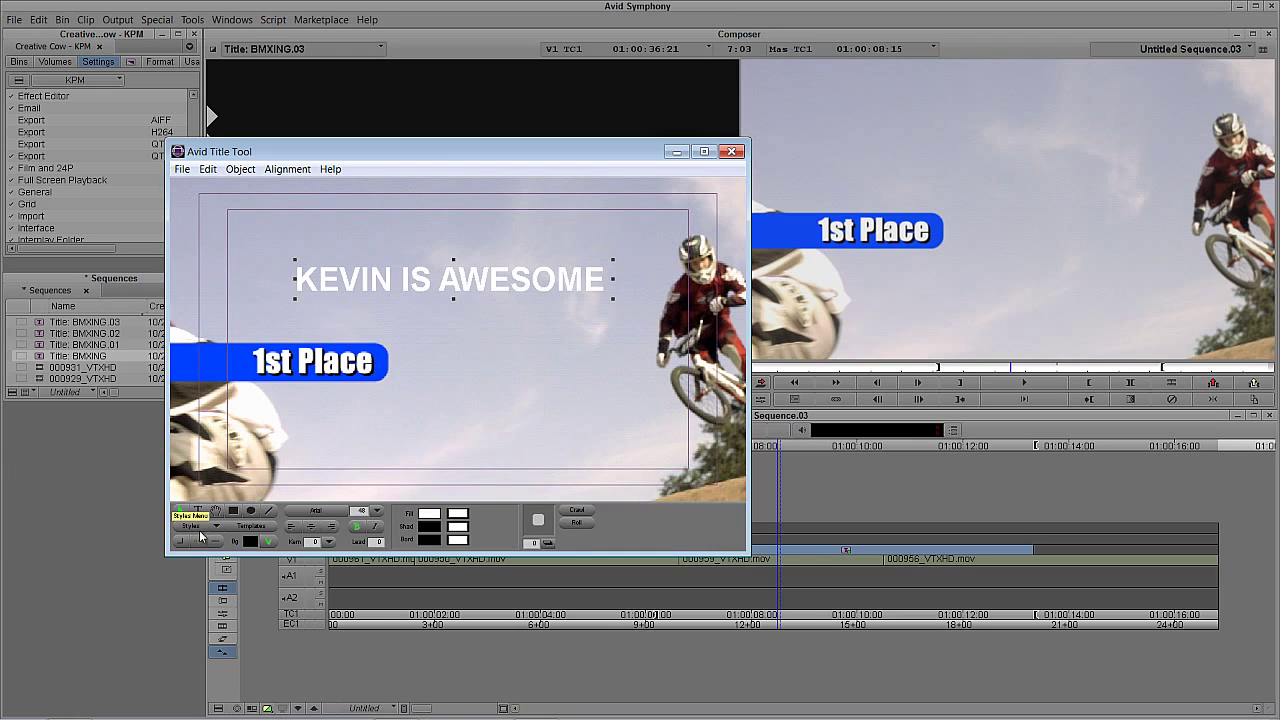
# Step: Open the Title Styles palette, apply the Standard Title style to the new text and uncover the text
pyautogui.click(200, 535)
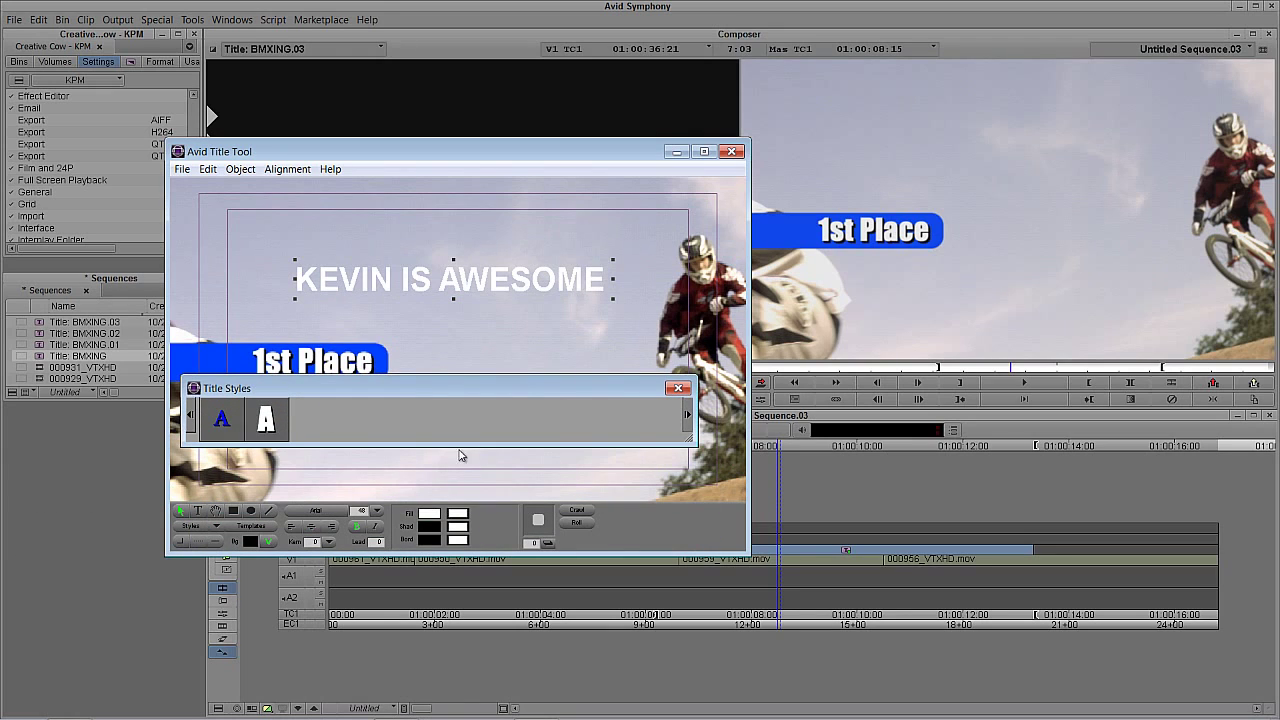
pyautogui.moveTo(688, 440); pyautogui.dragTo(713, 441)
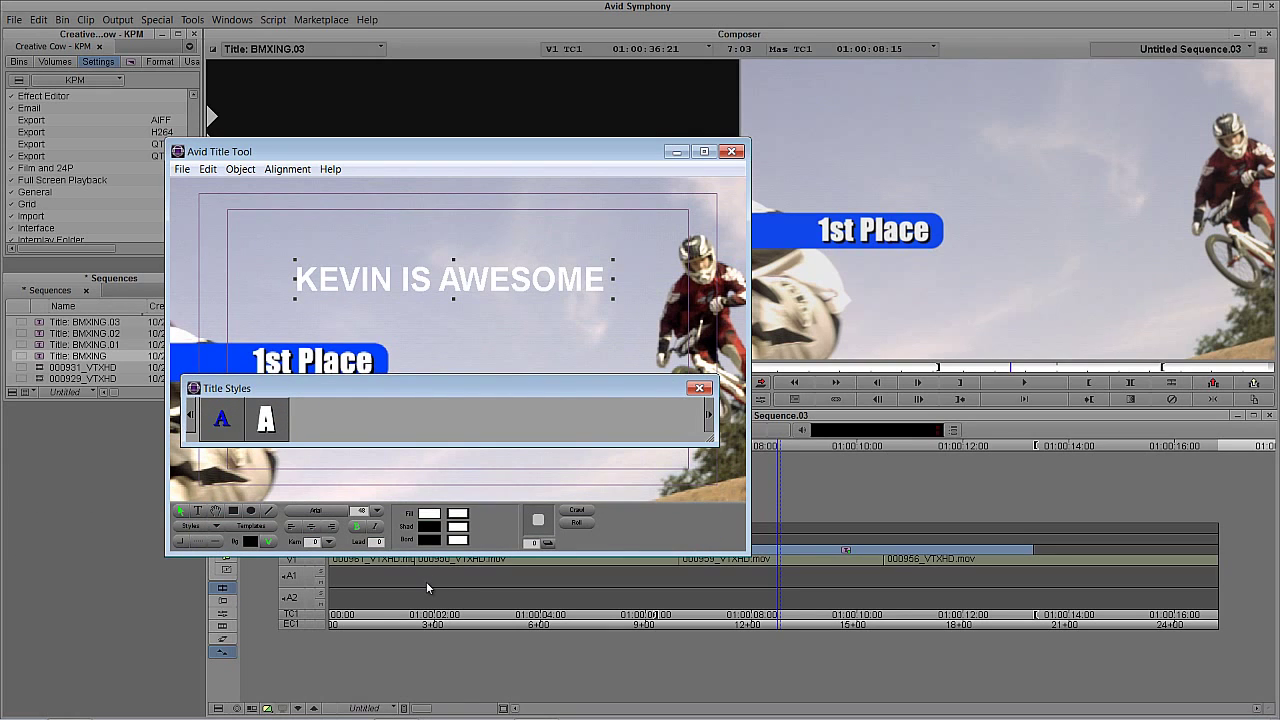
pyautogui.click(267, 422)
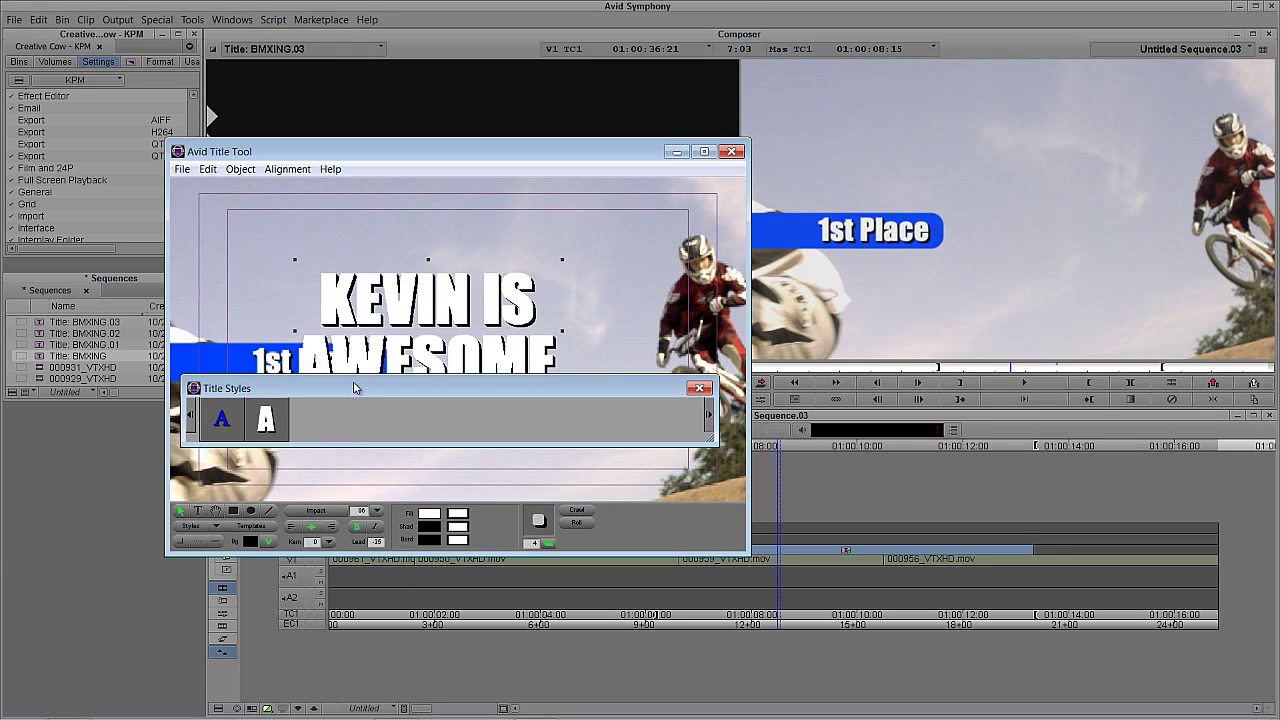
pyautogui.moveTo(354, 389); pyautogui.dragTo(345, 486)
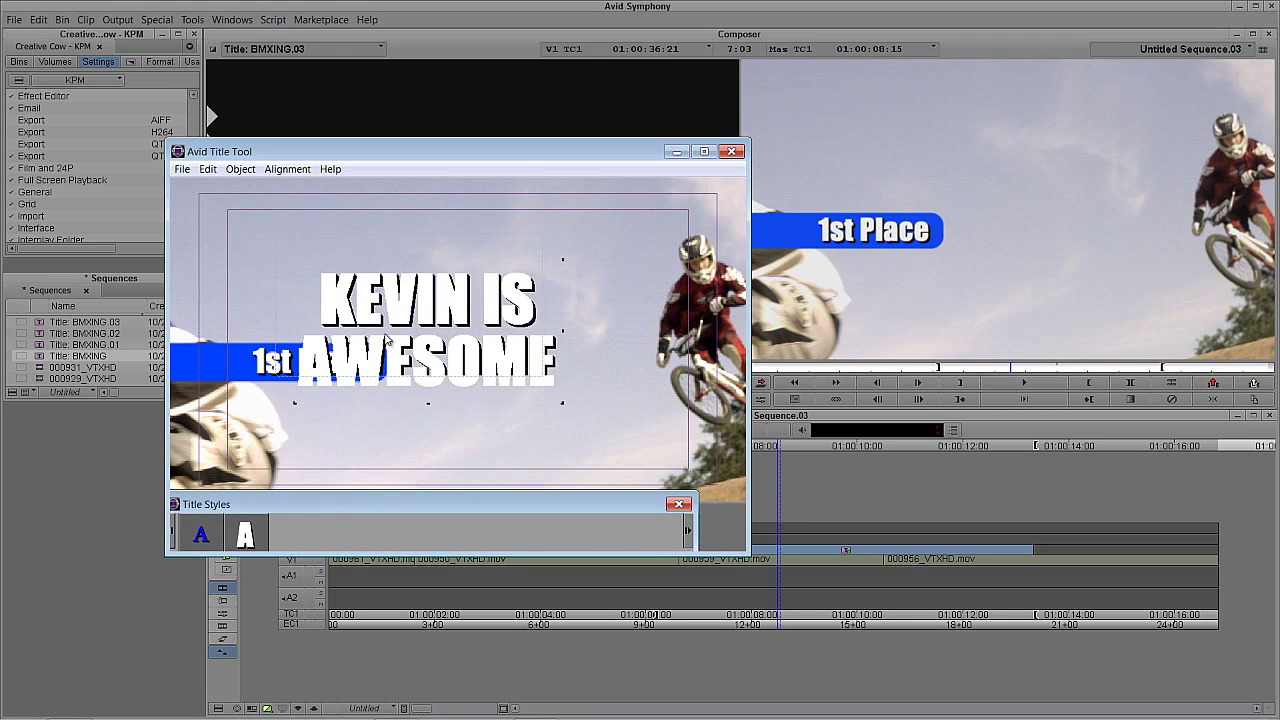
# Step: Move the text to the title-safe area's left edge and widen its box to the action-safe width so it fits on one line
pyautogui.moveTo(336, 343); pyautogui.dragTo(339, 343)
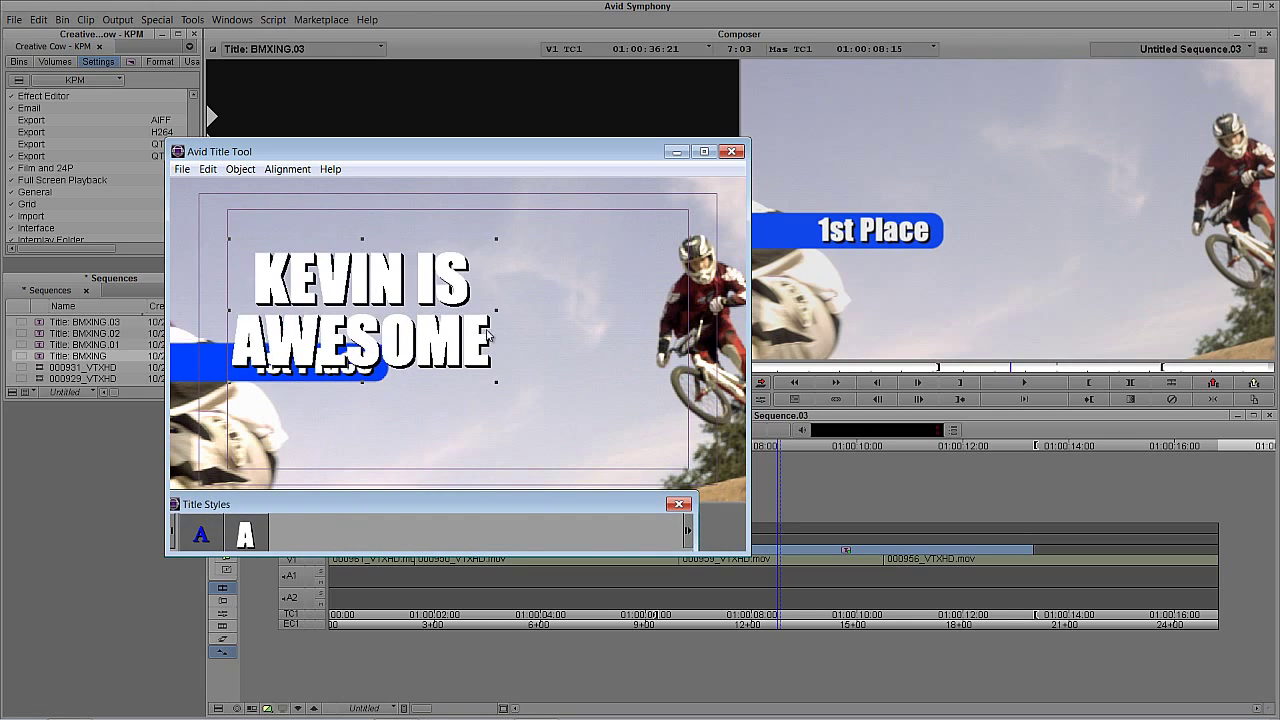
pyautogui.moveTo(497, 316); pyautogui.dragTo(720, 312)
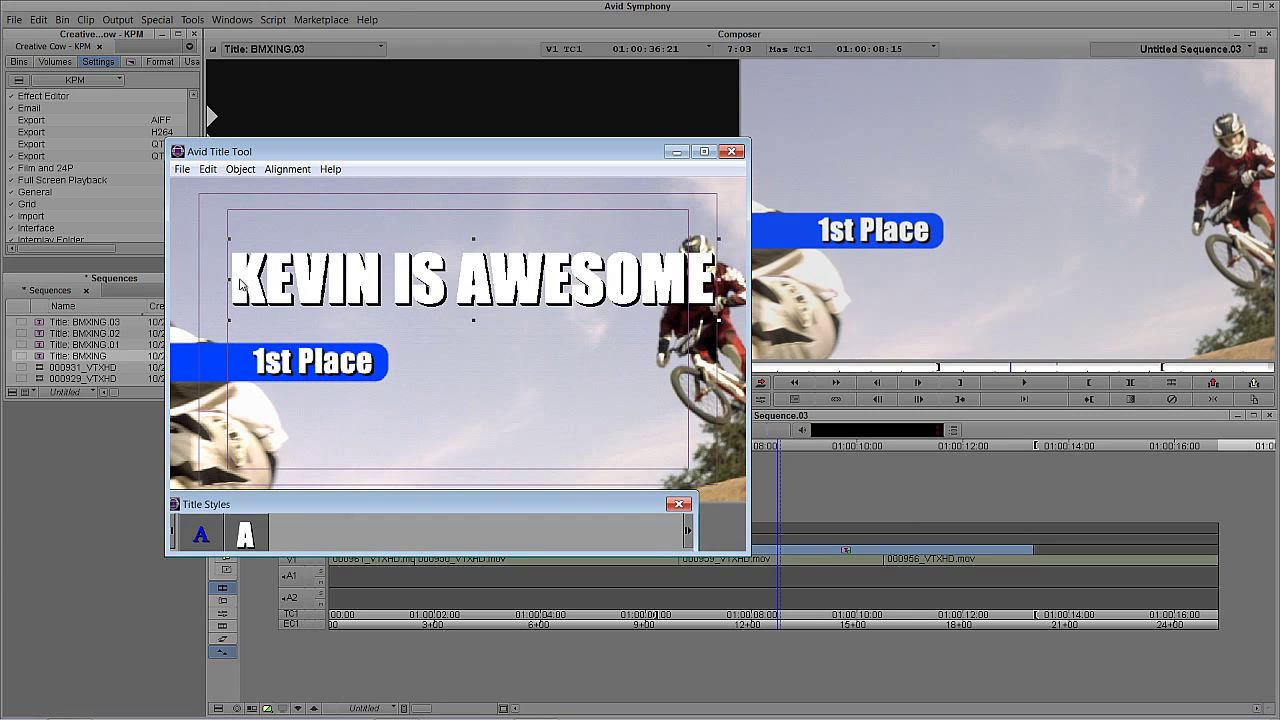
pyautogui.moveTo(228, 279); pyautogui.dragTo(199, 286)
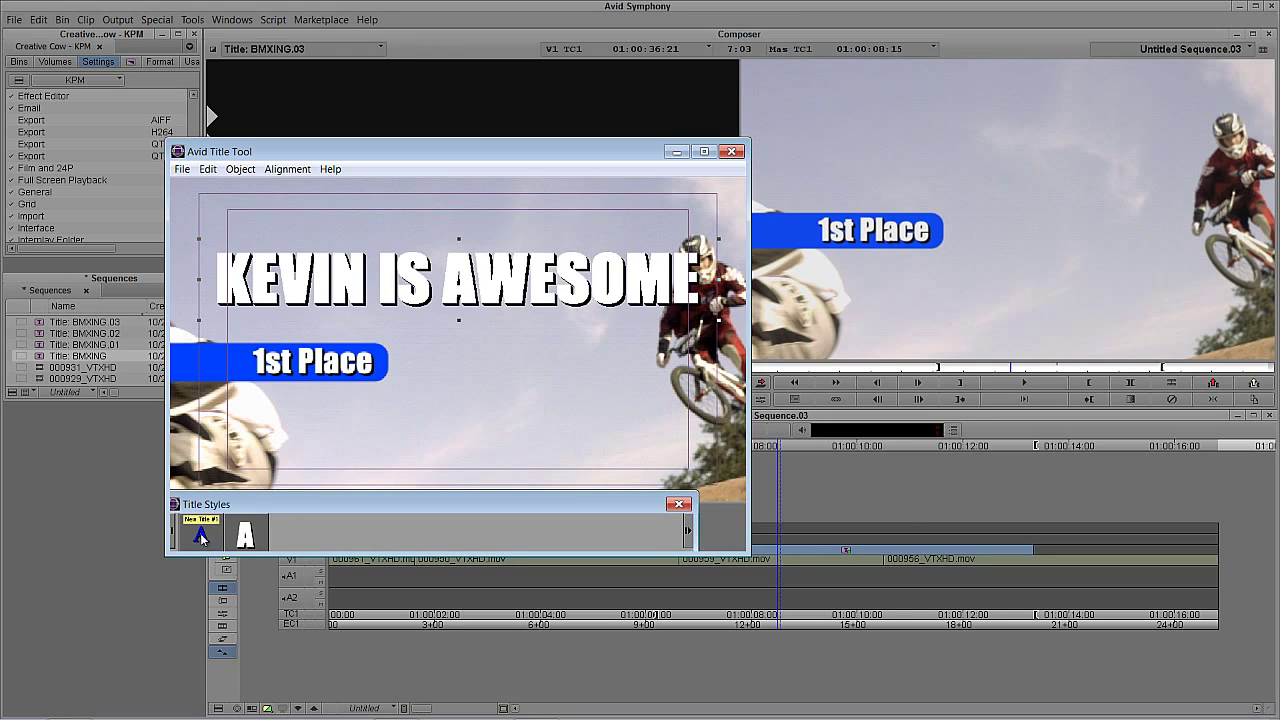
# Step: Apply the New Title #1 style to the text and keep the Title Styles palette below it
pyautogui.moveTo(300, 506); pyautogui.dragTo(377, 407)
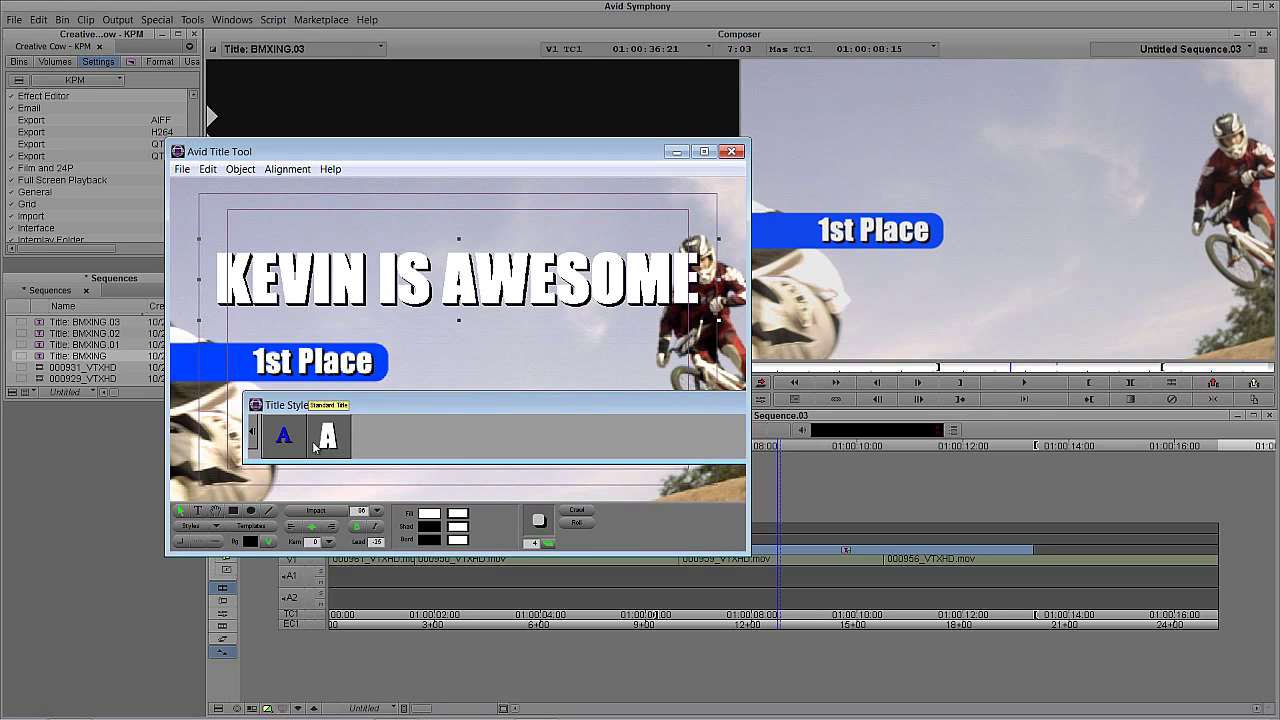
pyautogui.click(283, 436)
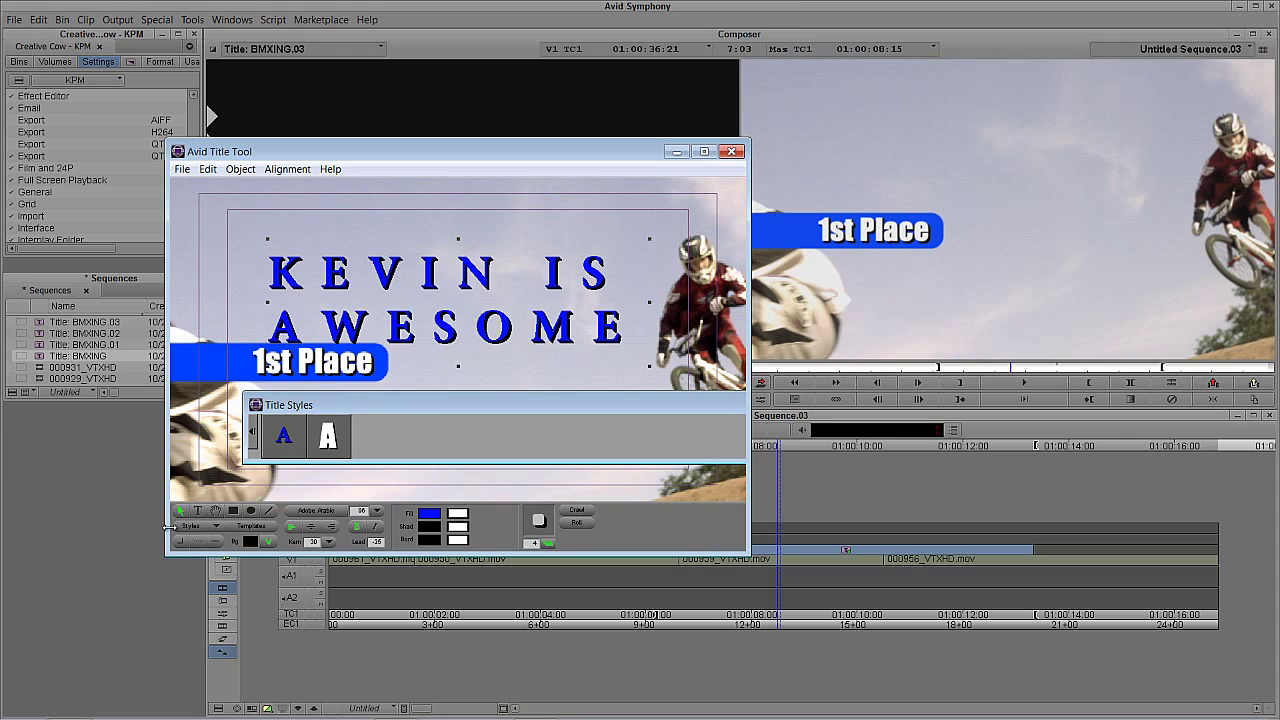
pyautogui.moveTo(496, 407); pyautogui.dragTo(421, 403)
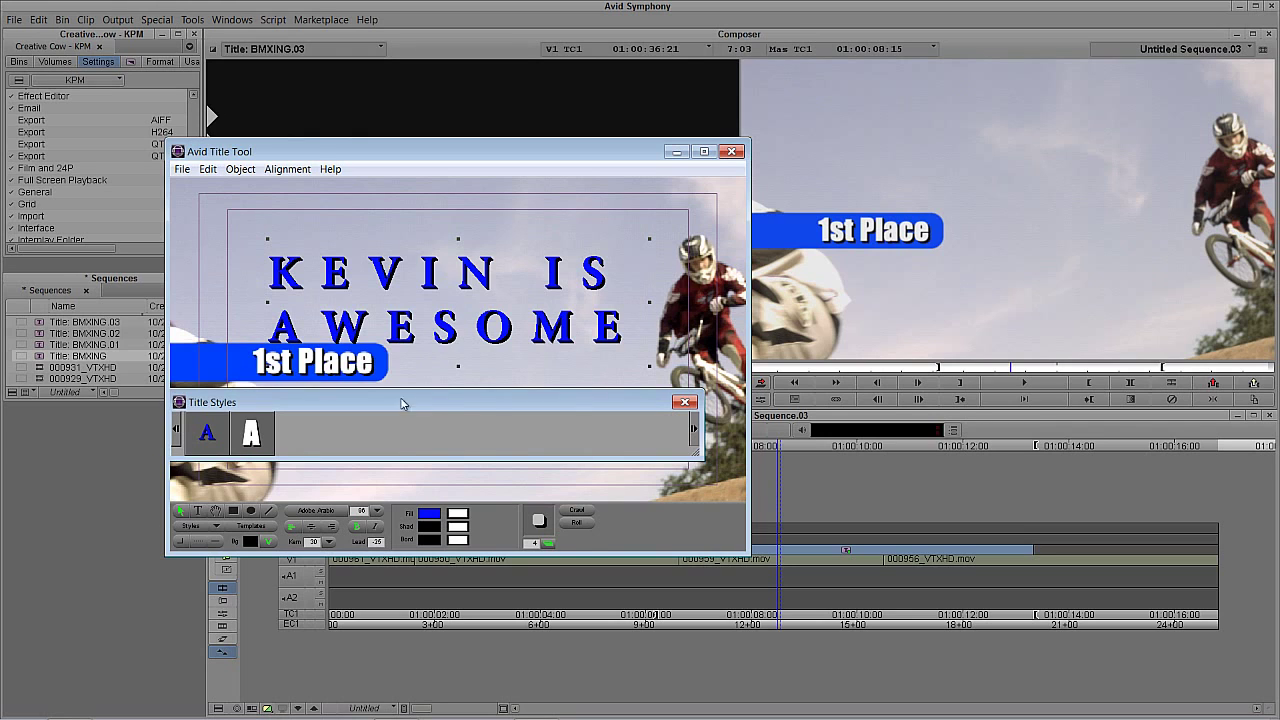
# Step: Move the Title Tool aside and examine the saved Title Style entries in the project settings, widening the window to show their names
pyautogui.moveTo(291, 148); pyautogui.dragTo(431, 146)
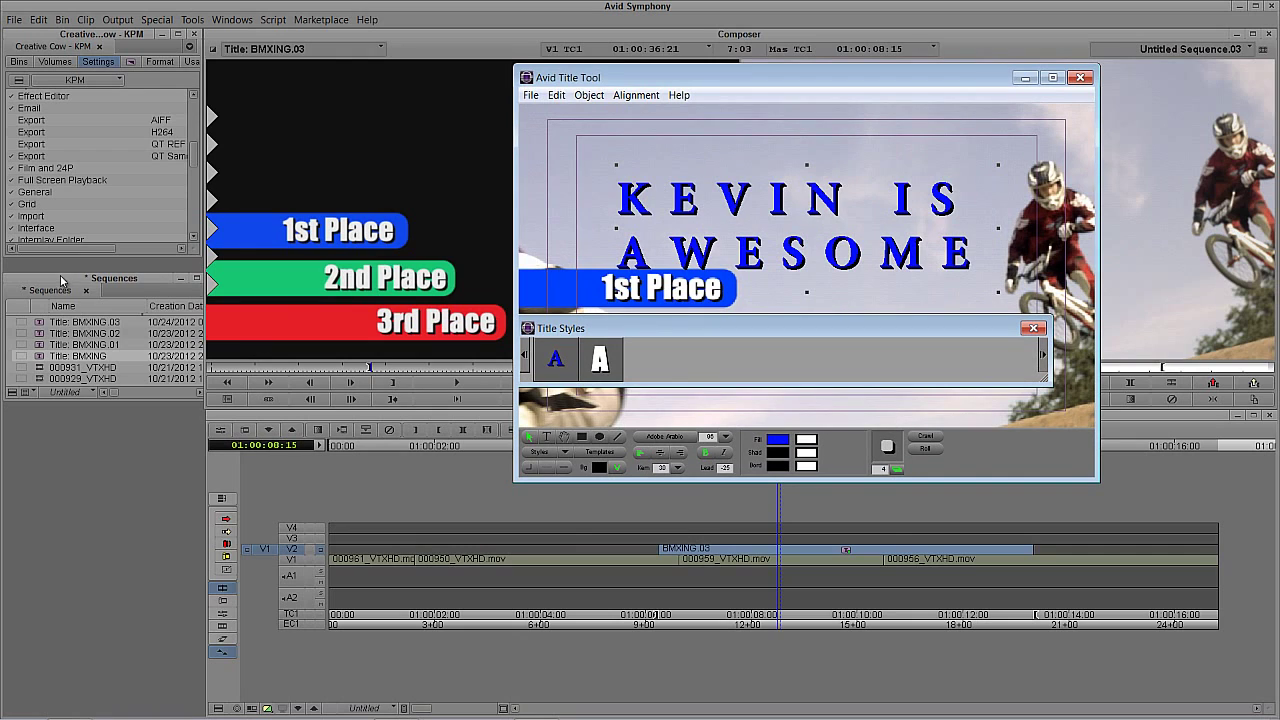
pyautogui.click(88, 42)
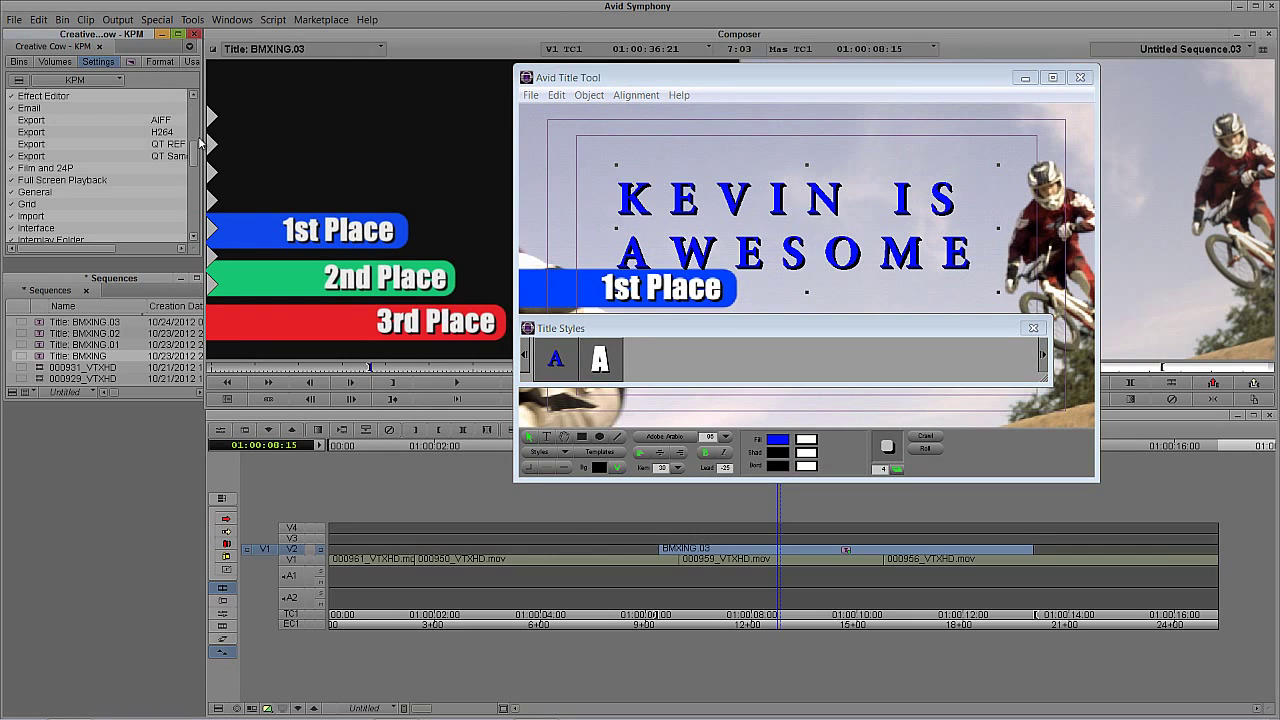
pyautogui.moveTo(197, 148); pyautogui.dragTo(196, 210)
pyautogui.click(56, 133)
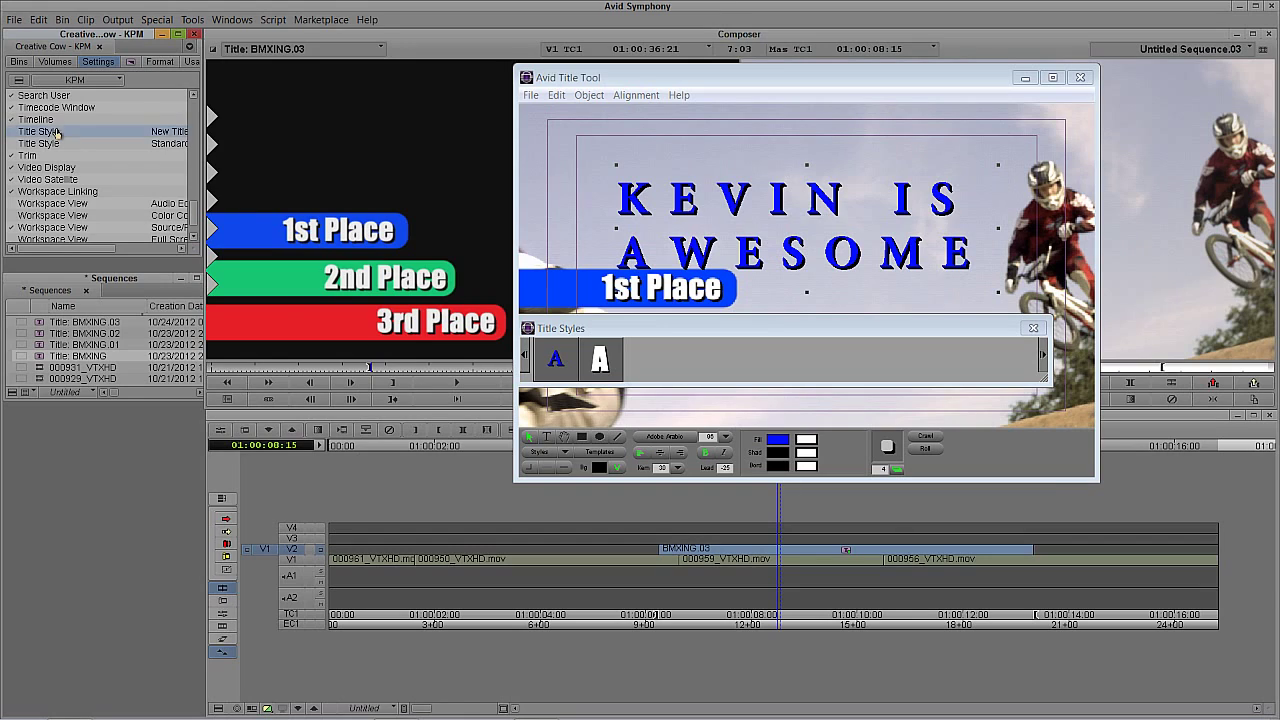
pyautogui.moveTo(196, 251); pyautogui.dragTo(316, 269)
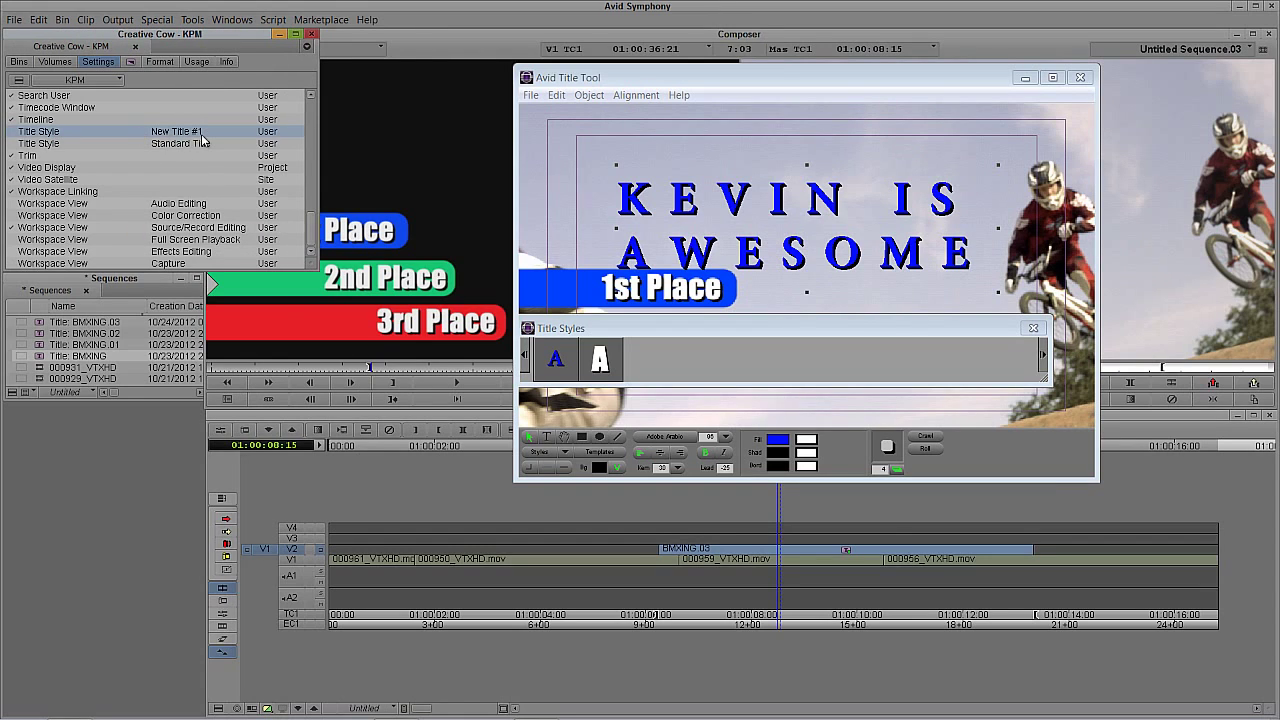